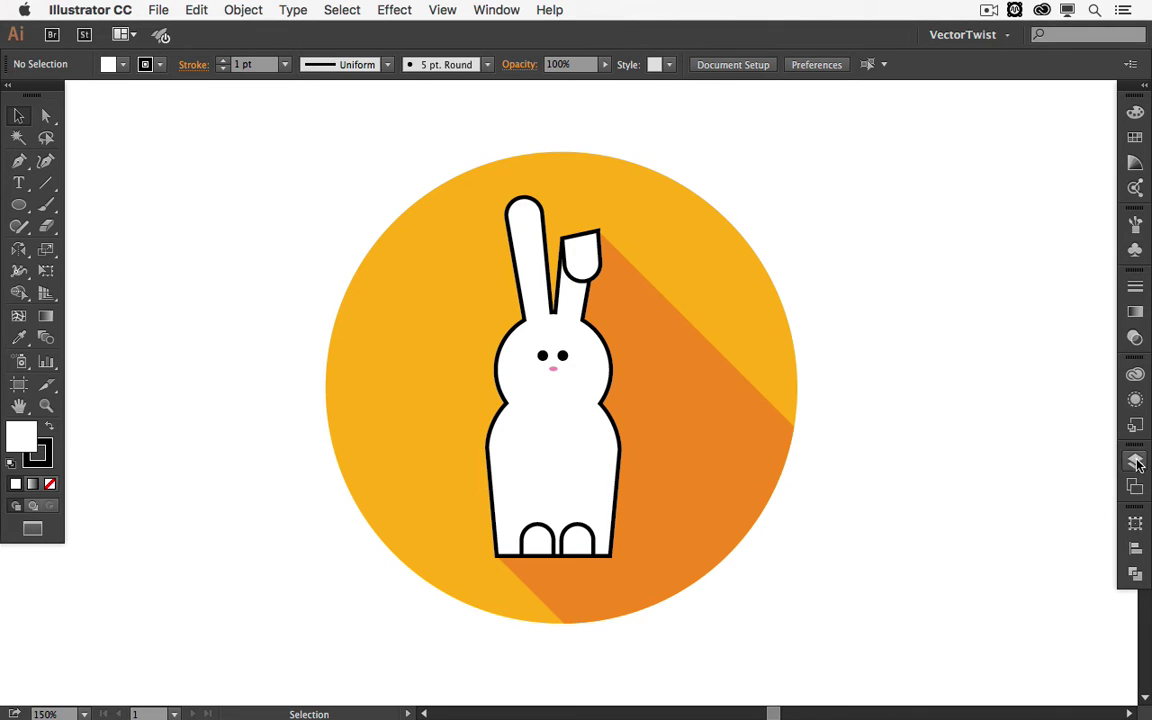
# Hide the finished bunny artwork by turning off the egg layer's visibility
pyautogui.press('F7')
pyautogui.click(913, 490)
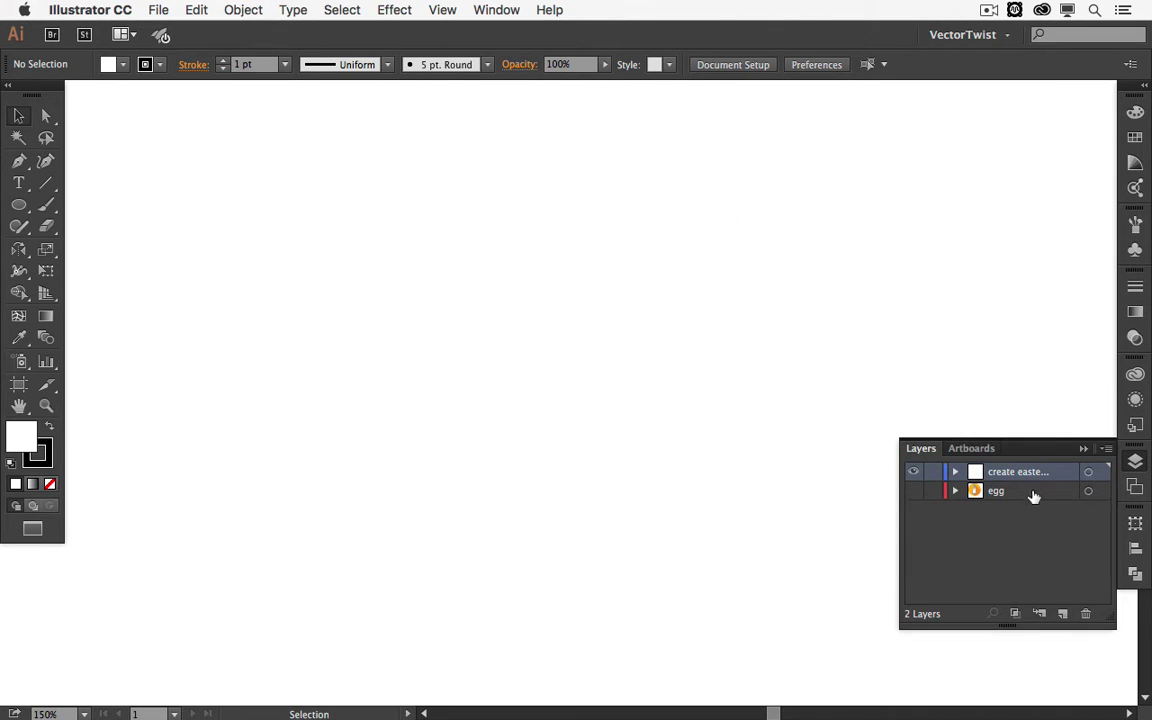
pyautogui.click(1084, 450)
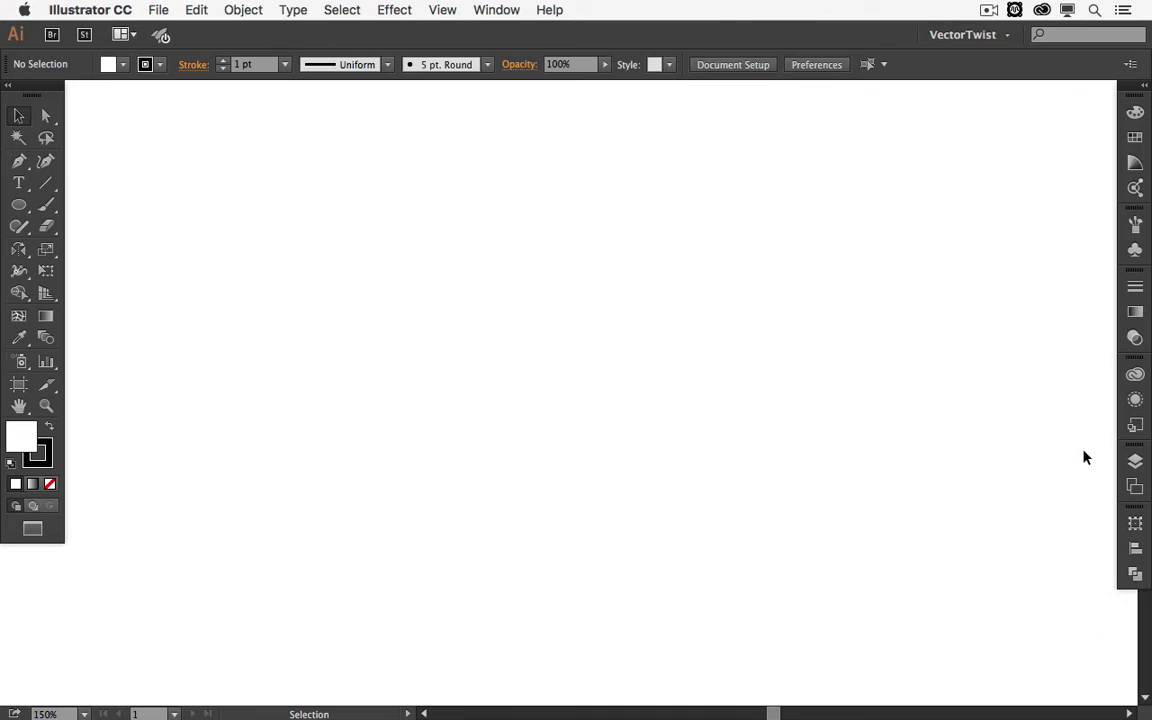
# Start a new ellipse with a width of 350 pt on the blank canvas
pyautogui.click(18, 205)
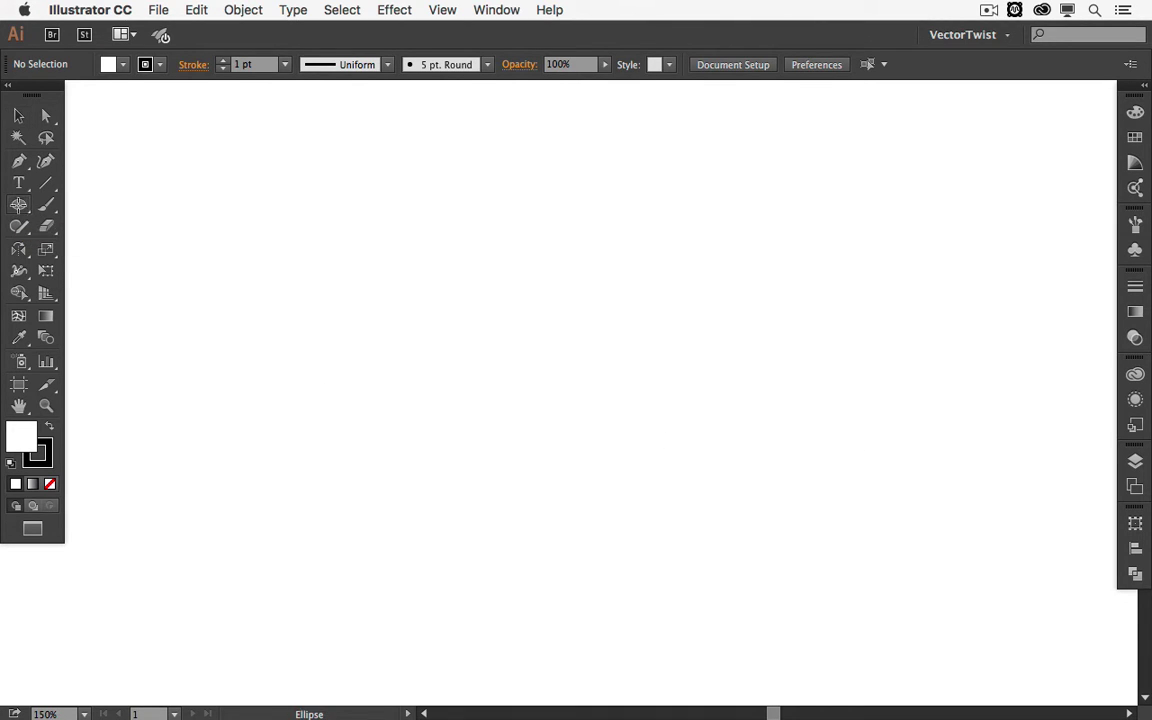
pyautogui.click(526, 320)
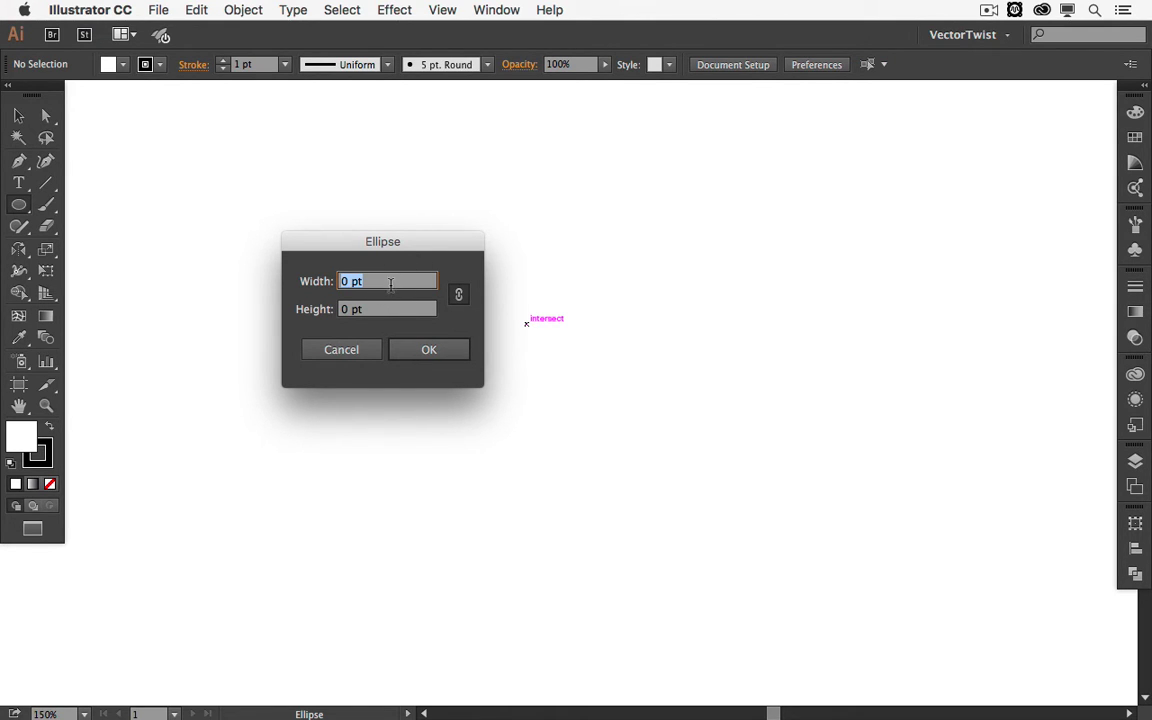
pyautogui.write('350')
# Create the 350 pt circle and move it to the canvas centre
pyautogui.click(428, 350)
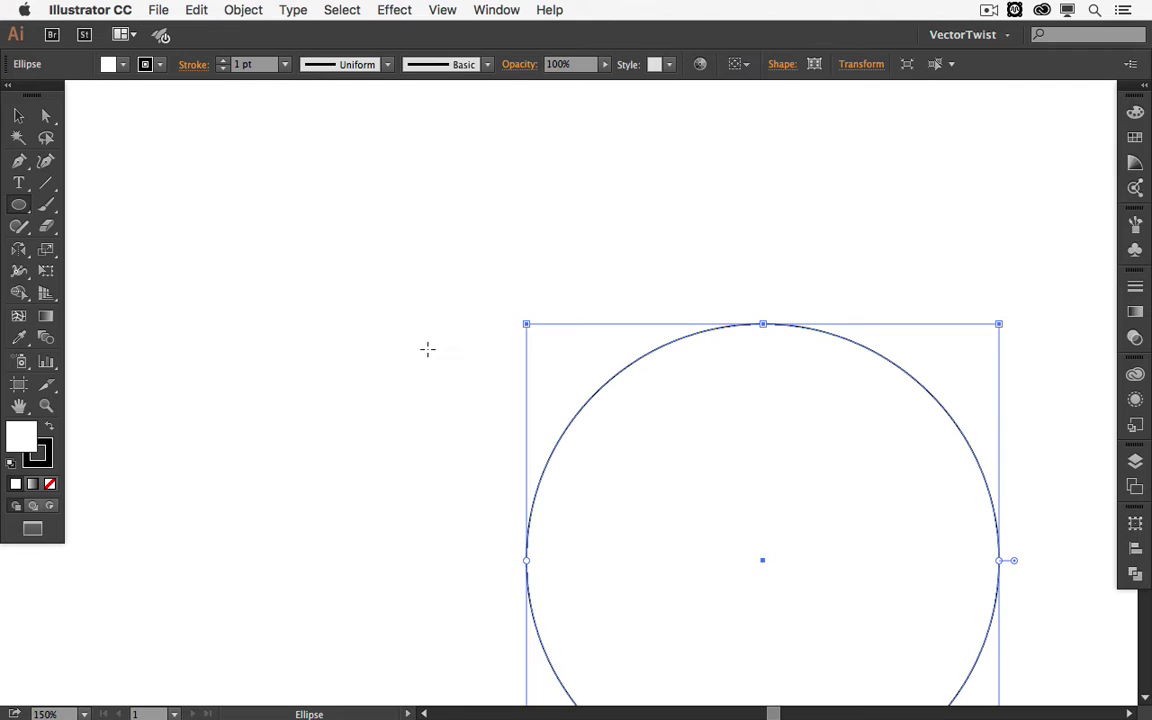
pyautogui.press('v')
pyautogui.moveTo(776, 430); pyautogui.dragTo(605, 276)
# Remove the circle's outline, fill it with the C0 M30 Y100 K0 swatch, and reset default colours
pyautogui.click(40, 450)
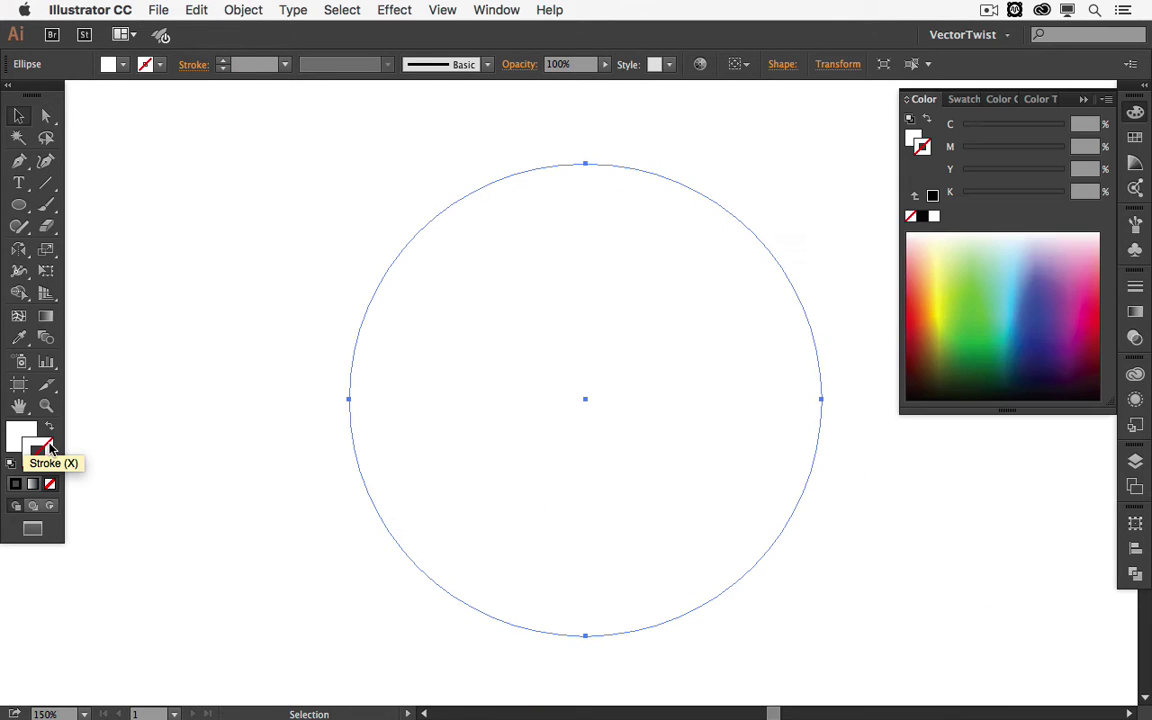
pyautogui.press('/')
pyautogui.click(22, 436)
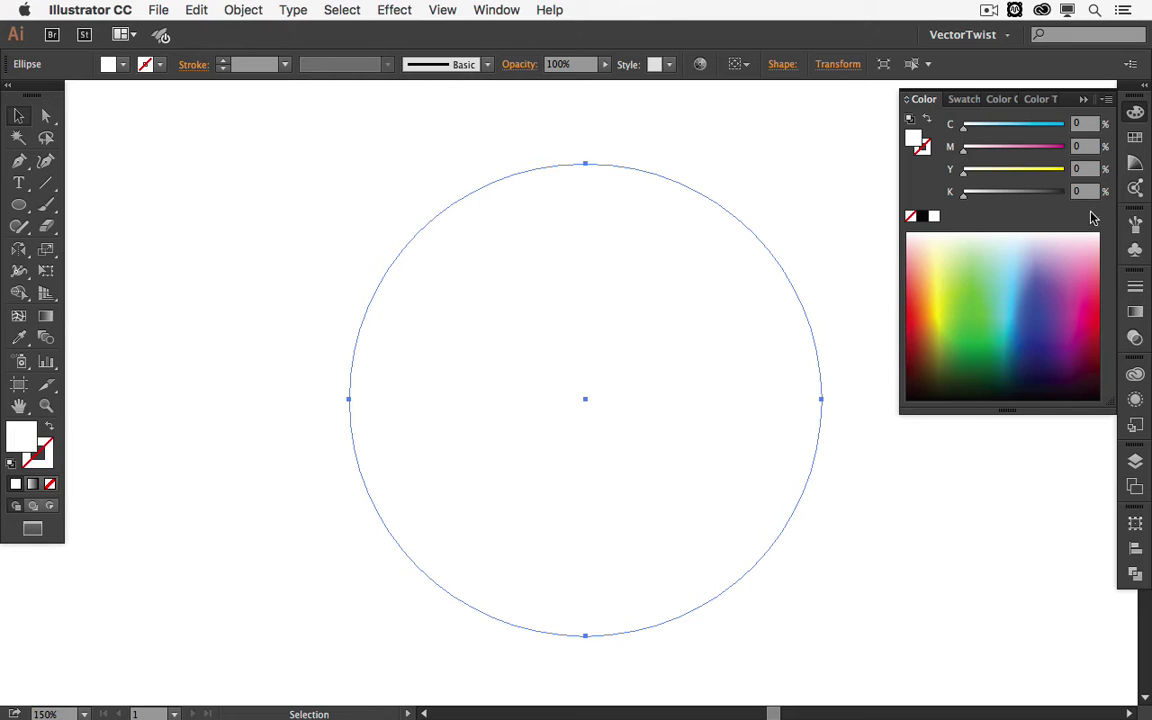
pyautogui.click(964, 99)
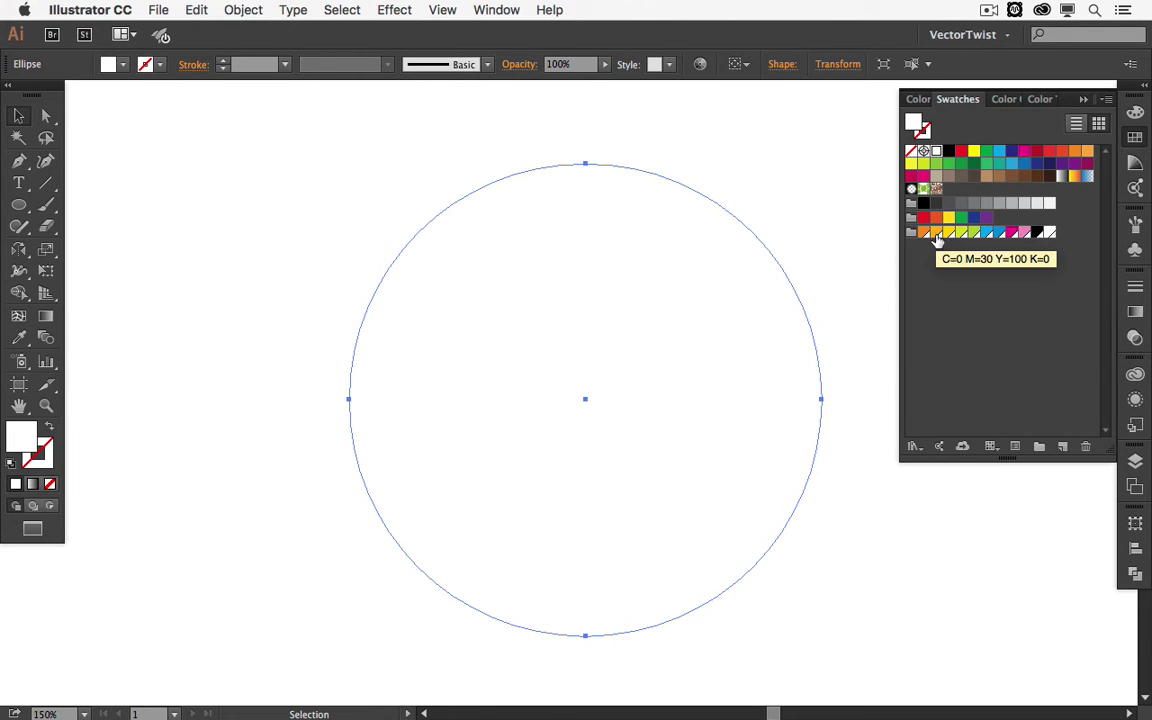
pyautogui.click(937, 238)
pyautogui.click(817, 334)
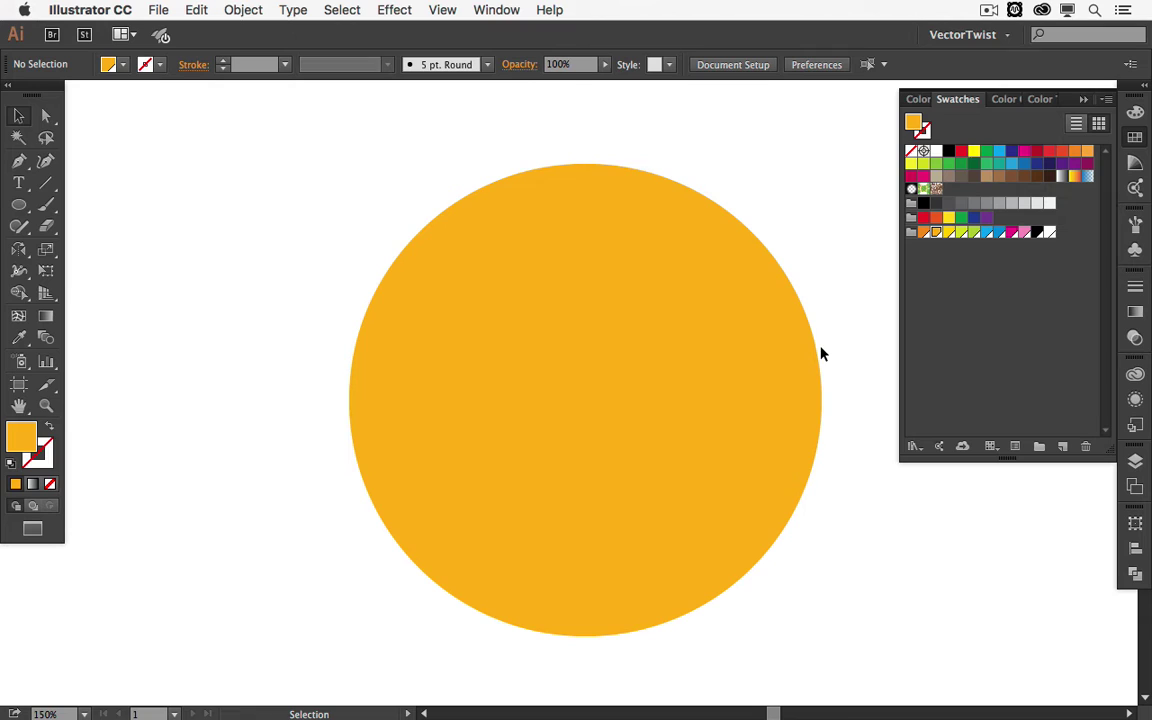
pyautogui.press('d')
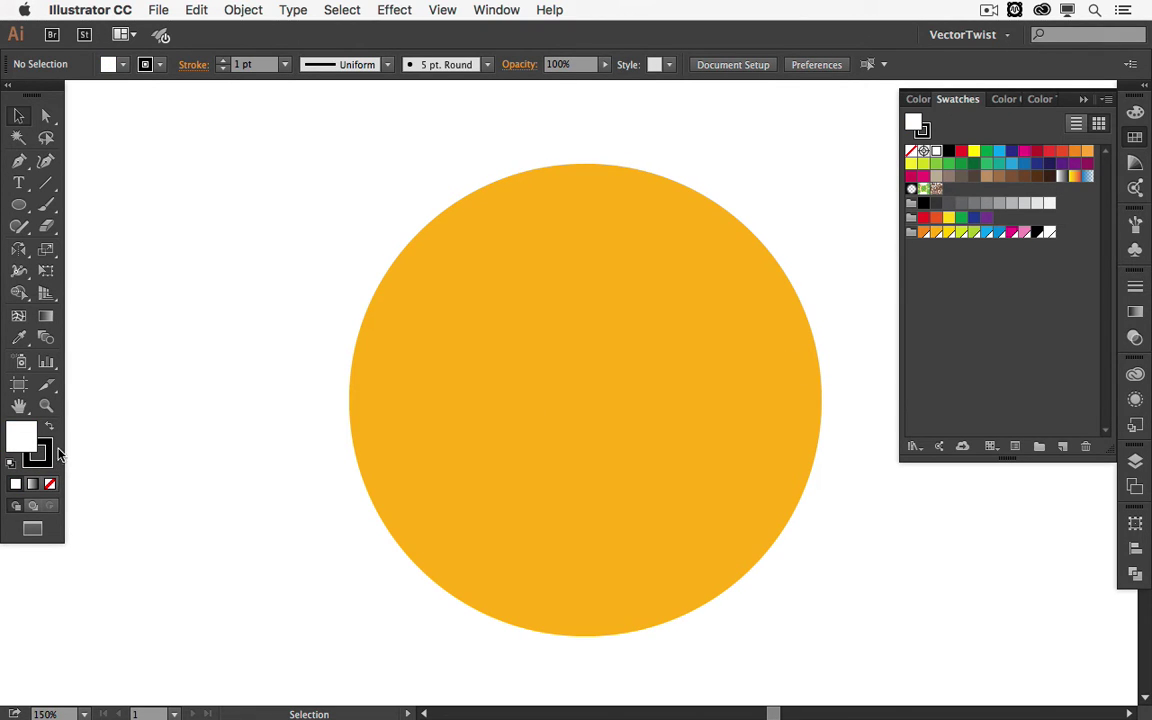
# Draw an 82 pt white circle for the head and nudge it into place
pyautogui.click(19, 205)
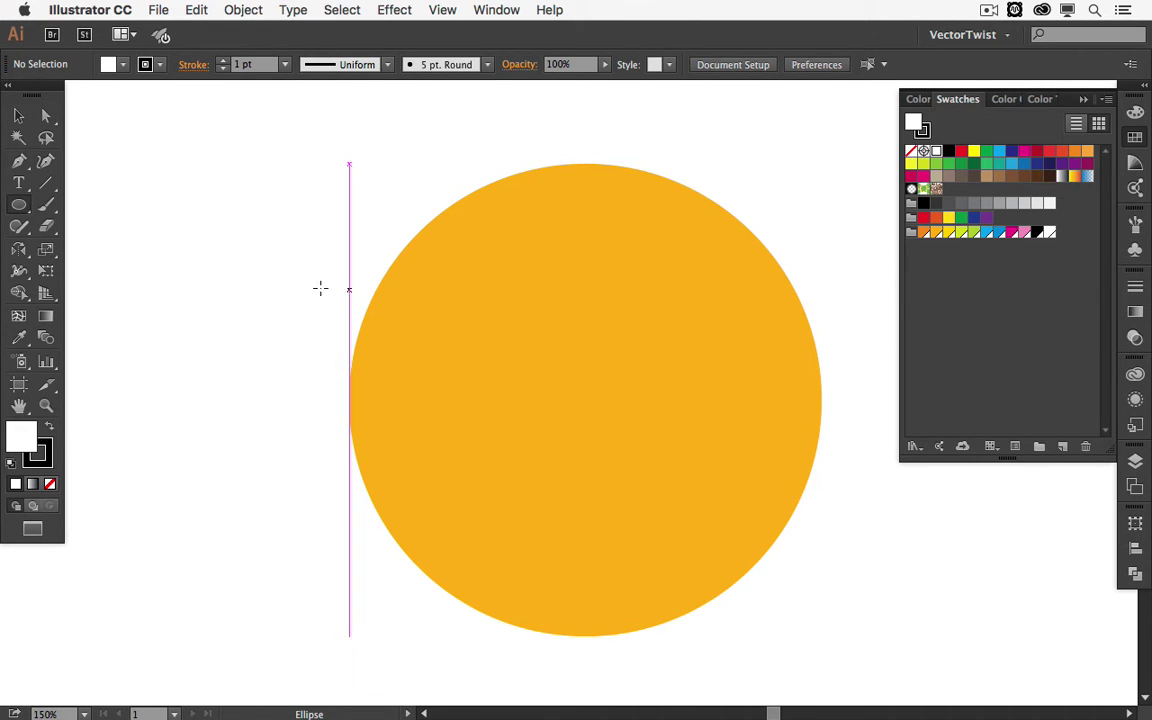
pyautogui.click(551, 306)
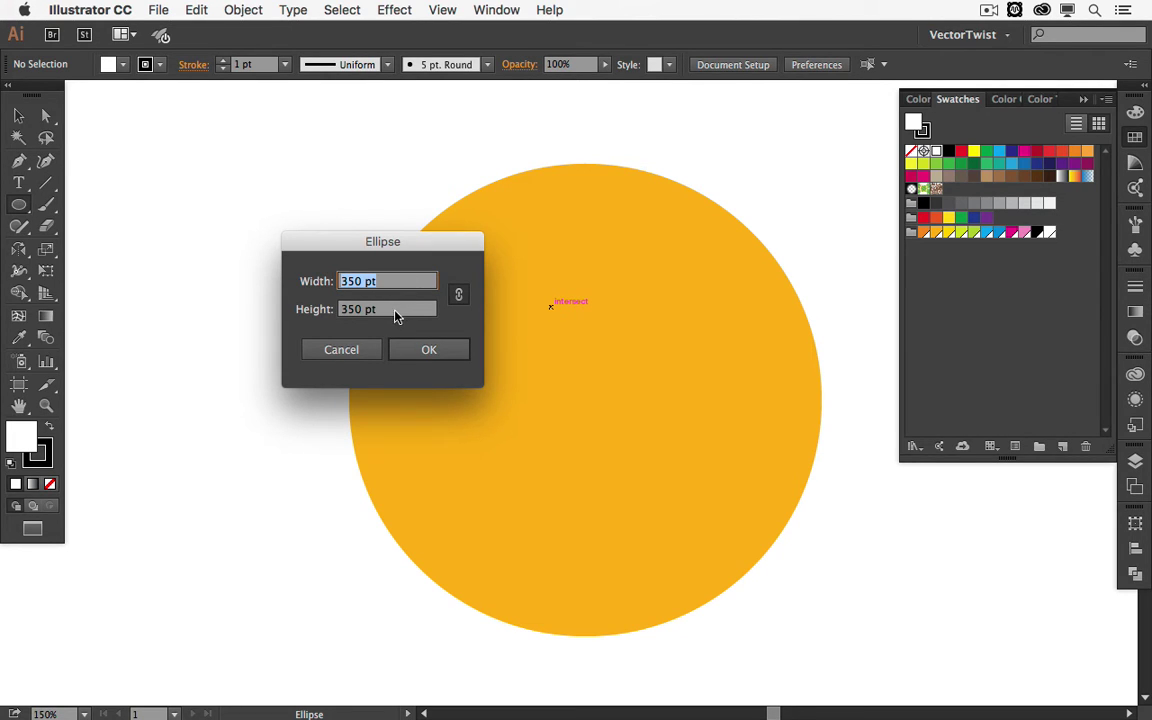
pyautogui.write('82')
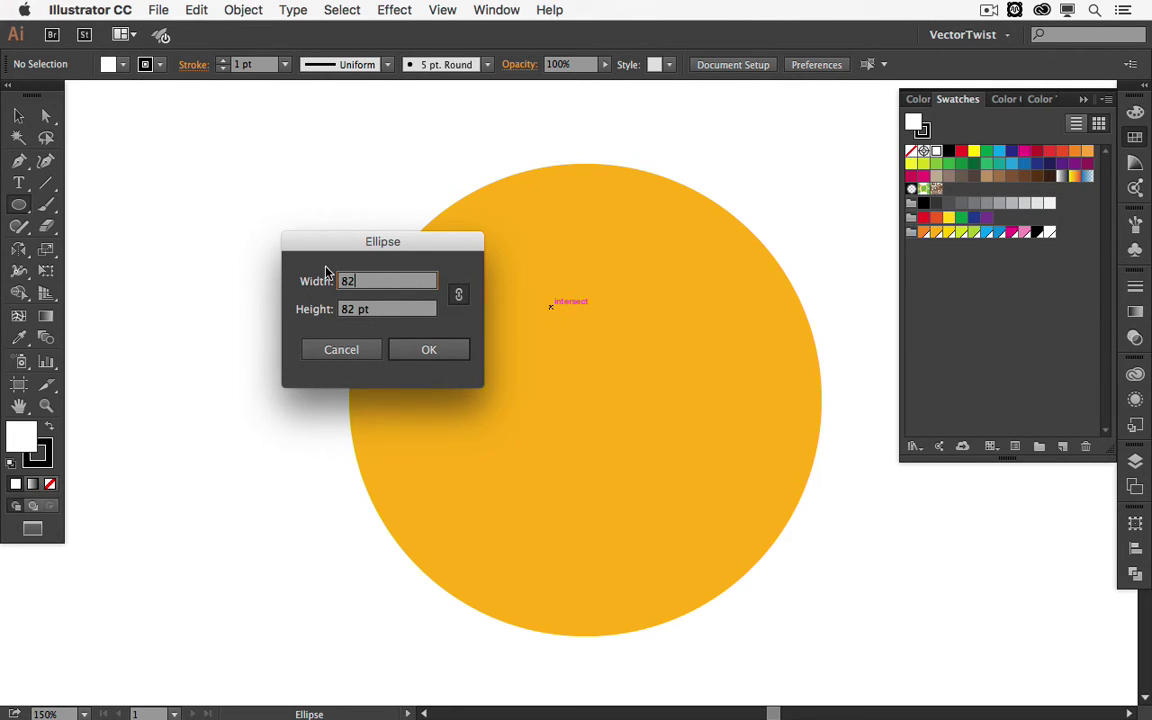
pyautogui.click(434, 352)
pyautogui.press('v')
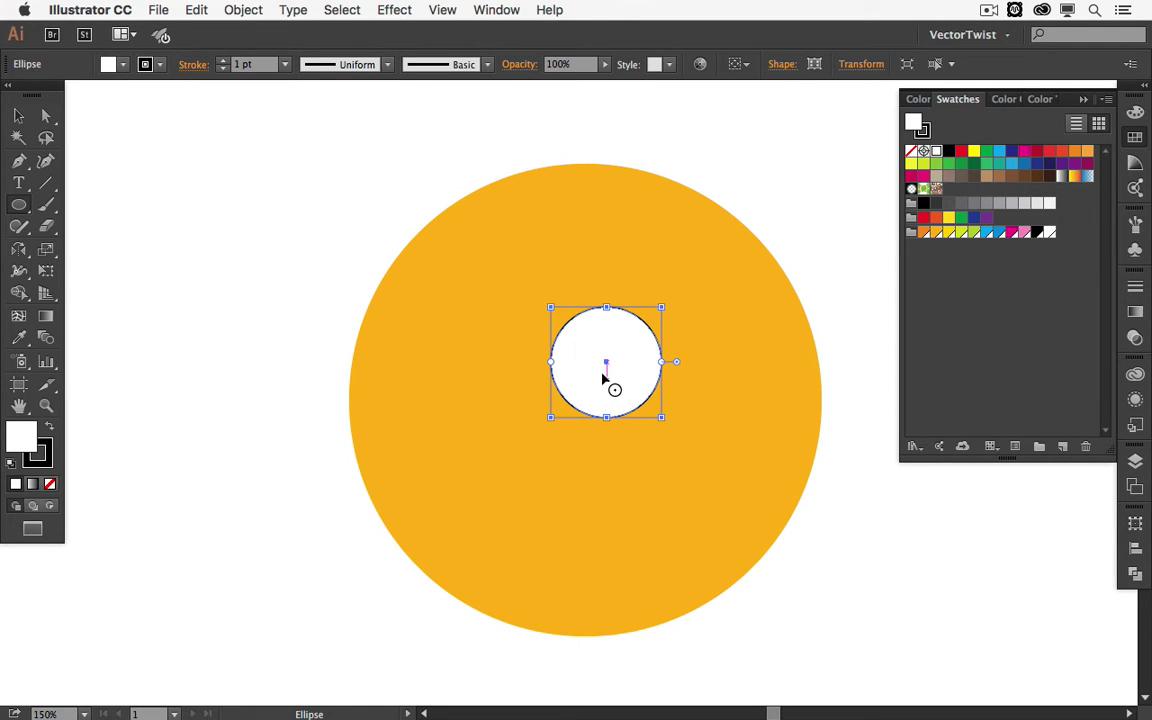
pyautogui.moveTo(607, 377); pyautogui.dragTo(607, 352)
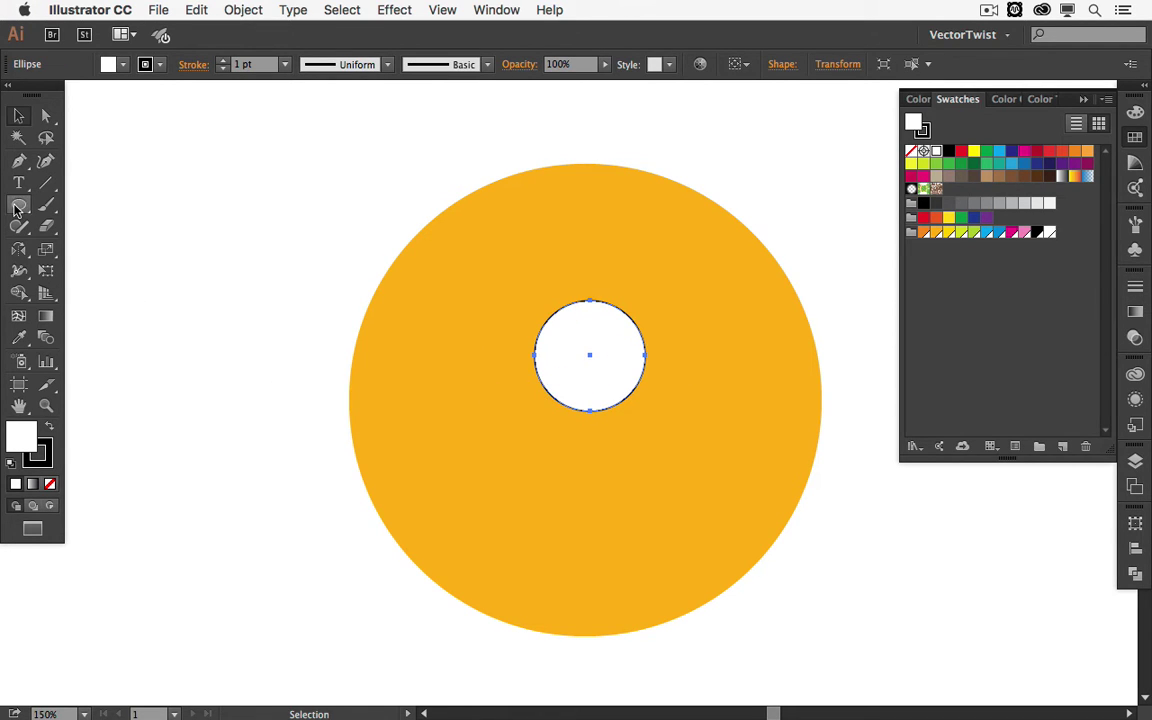
# Add a 100 × 115 pt rectangle body centred just below the head
pyautogui.moveTo(18, 204); pyautogui.dragTo(88, 204)
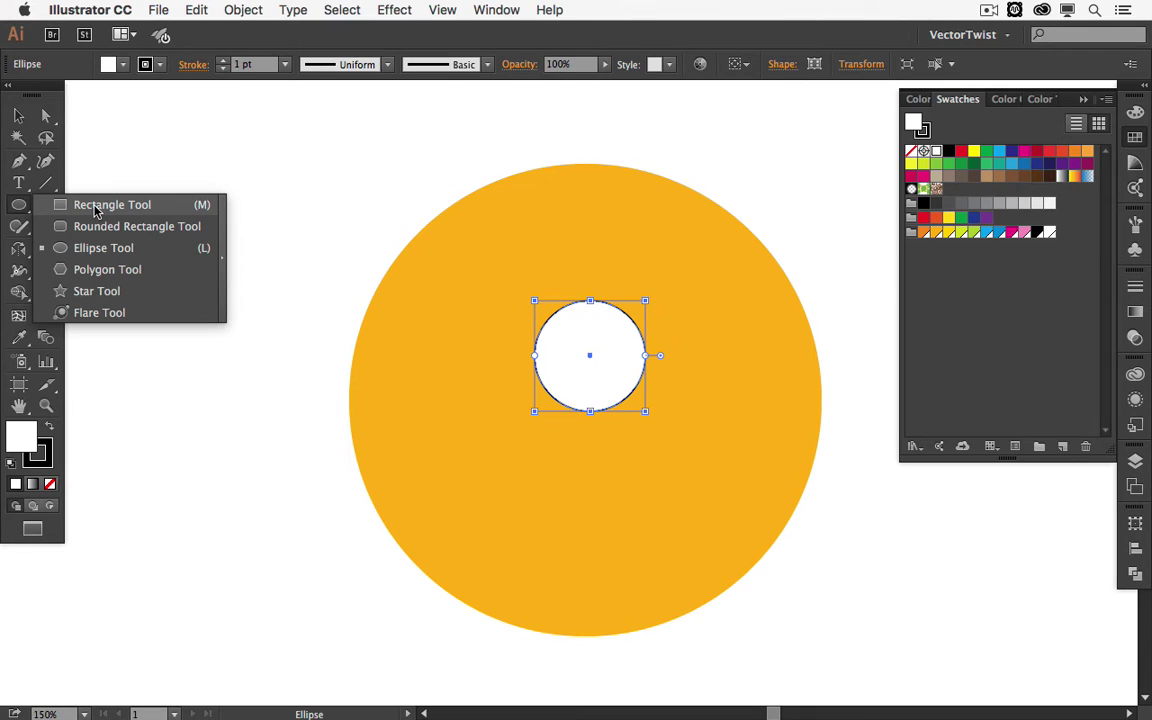
pyautogui.moveTo(95, 206); pyautogui.dragTo(96, 207)
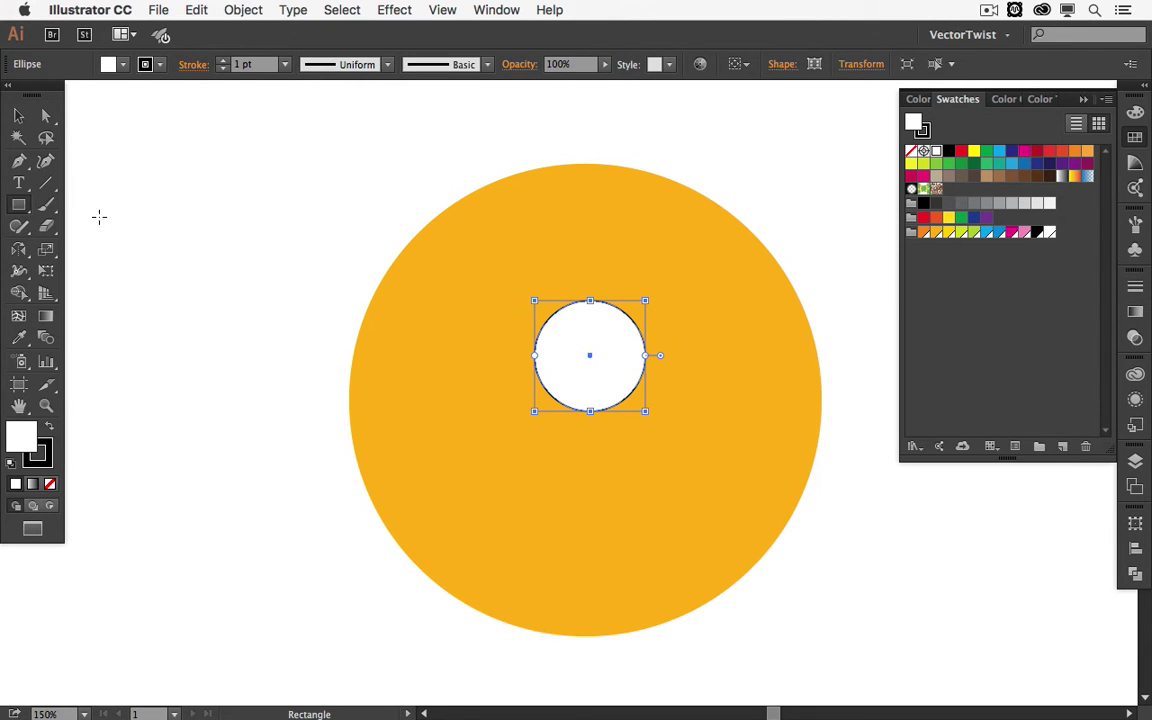
pyautogui.click(450, 333)
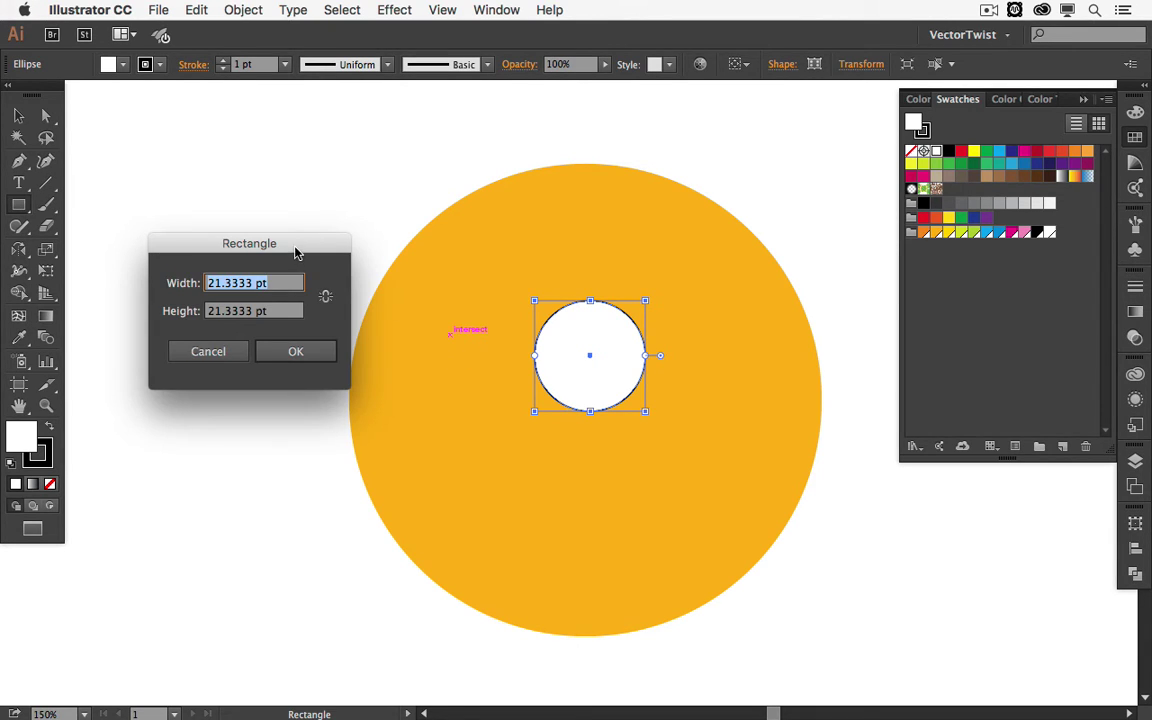
pyautogui.moveTo(296, 250); pyautogui.dragTo(376, 238)
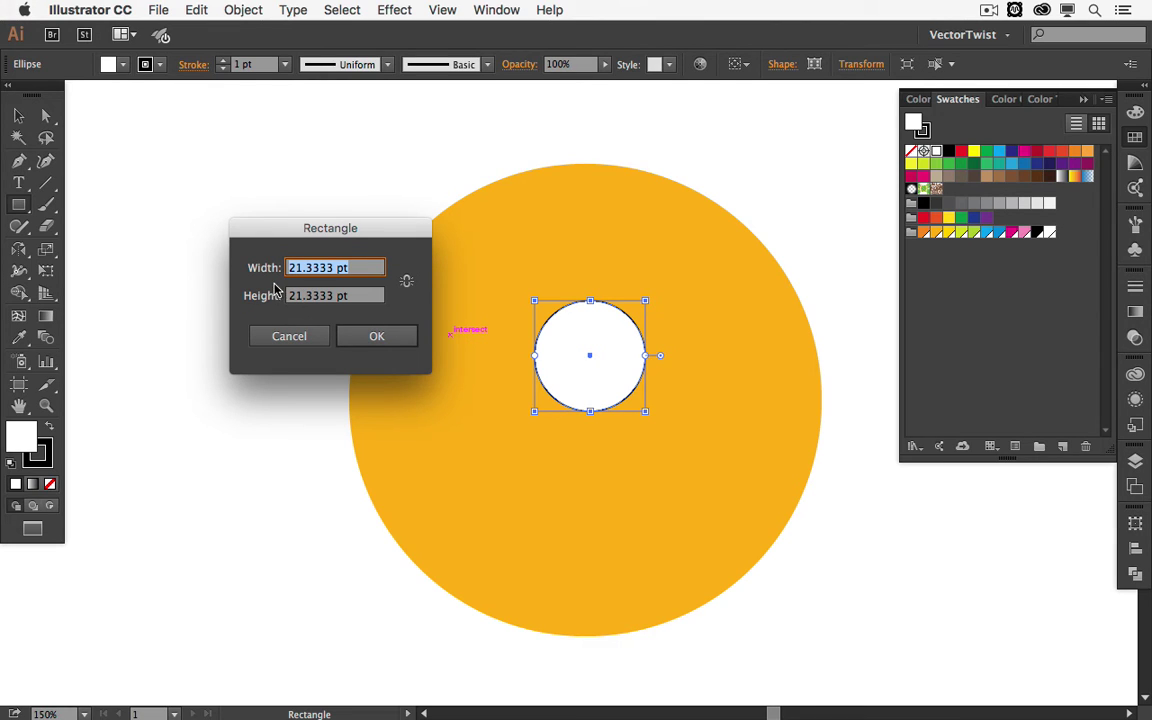
pyautogui.write('100')
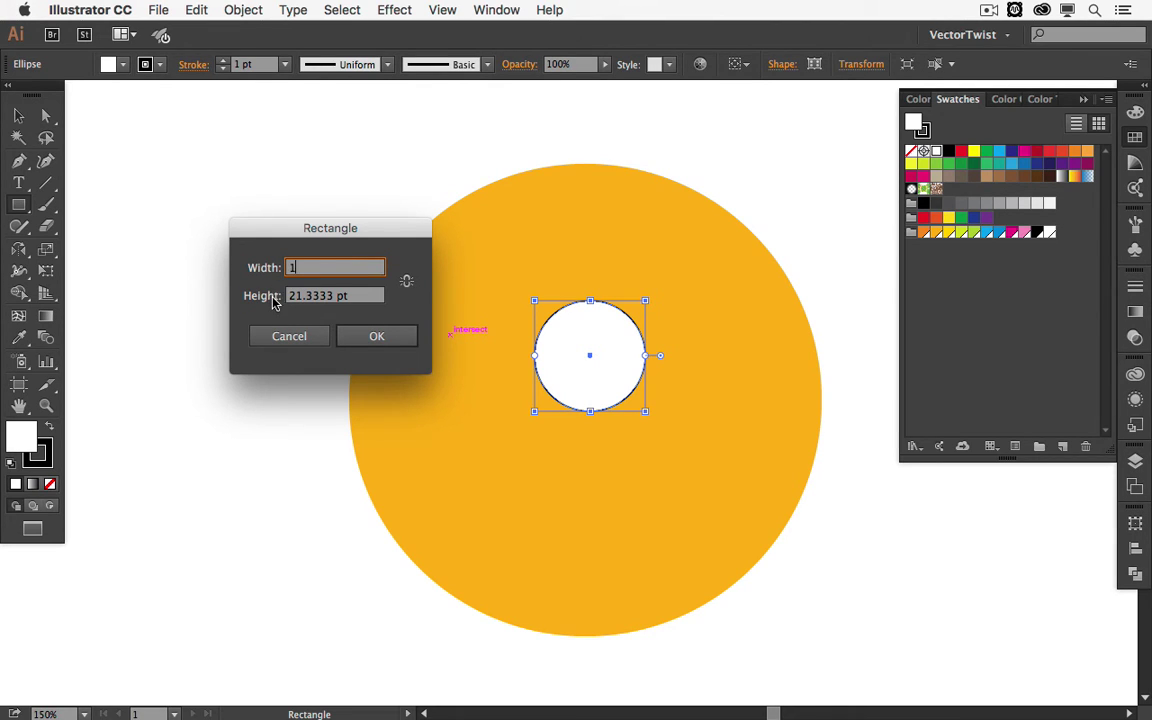
pyautogui.click(344, 297)
pyautogui.moveTo(345, 297); pyautogui.dragTo(283, 312)
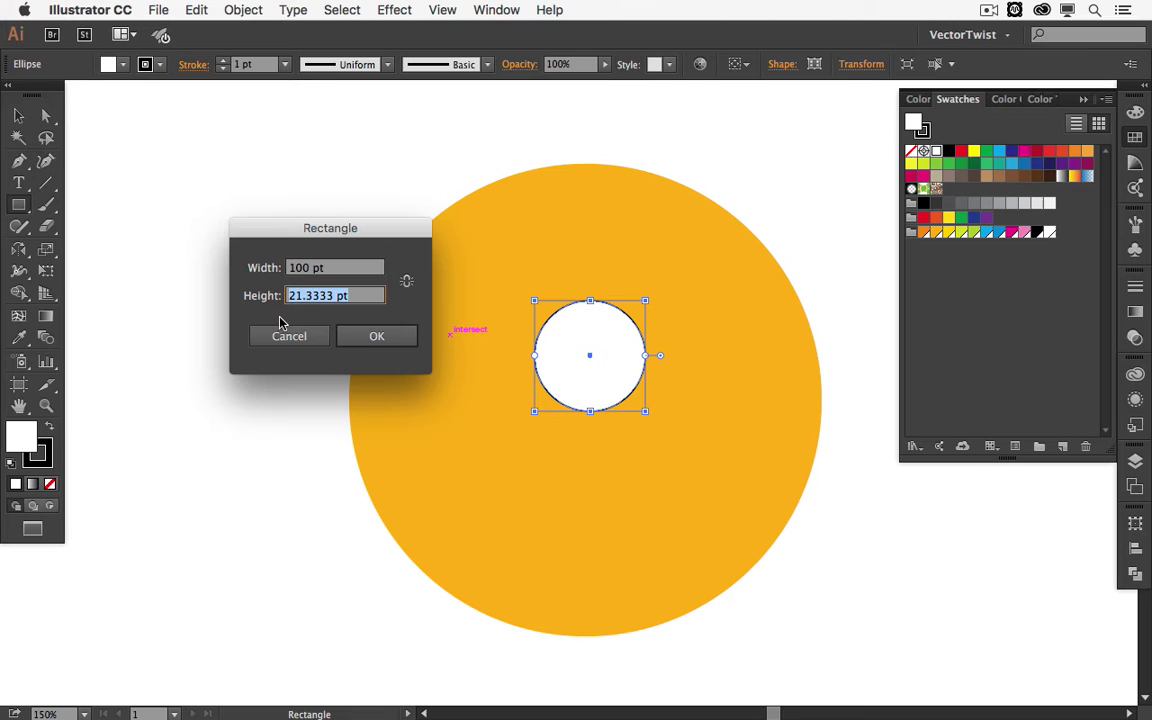
pyautogui.write('113')
pyautogui.press('Return')
pyautogui.press('v')
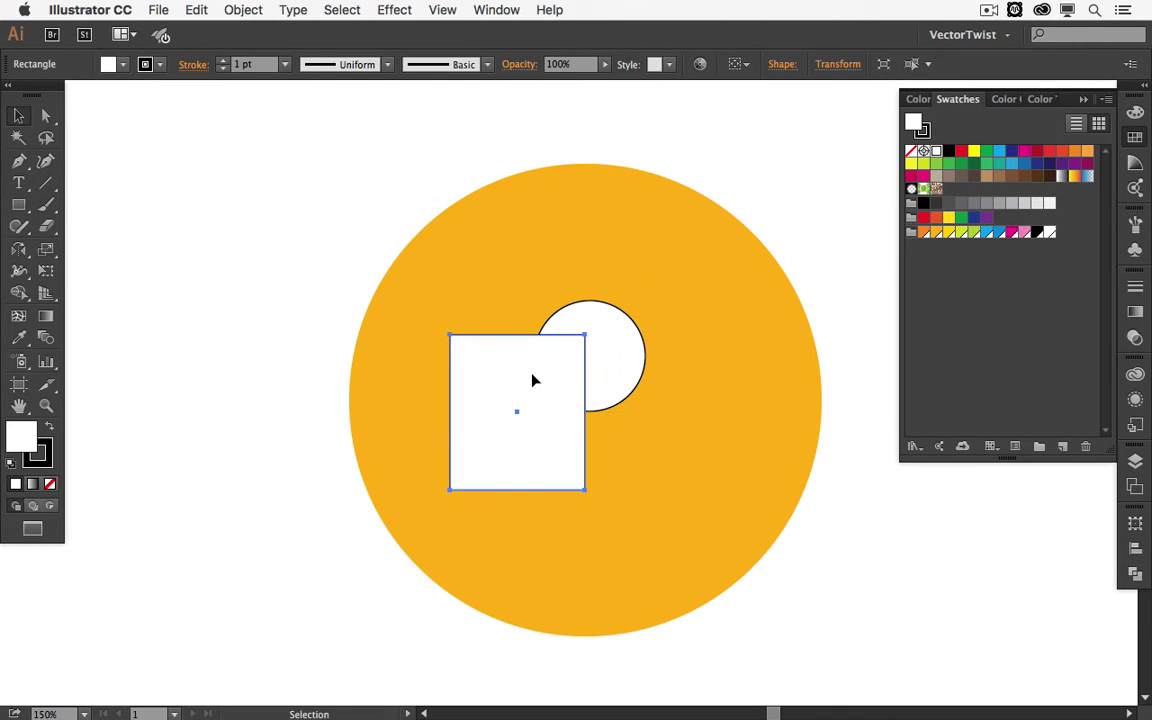
pyautogui.moveTo(533, 380); pyautogui.dragTo(590, 404)
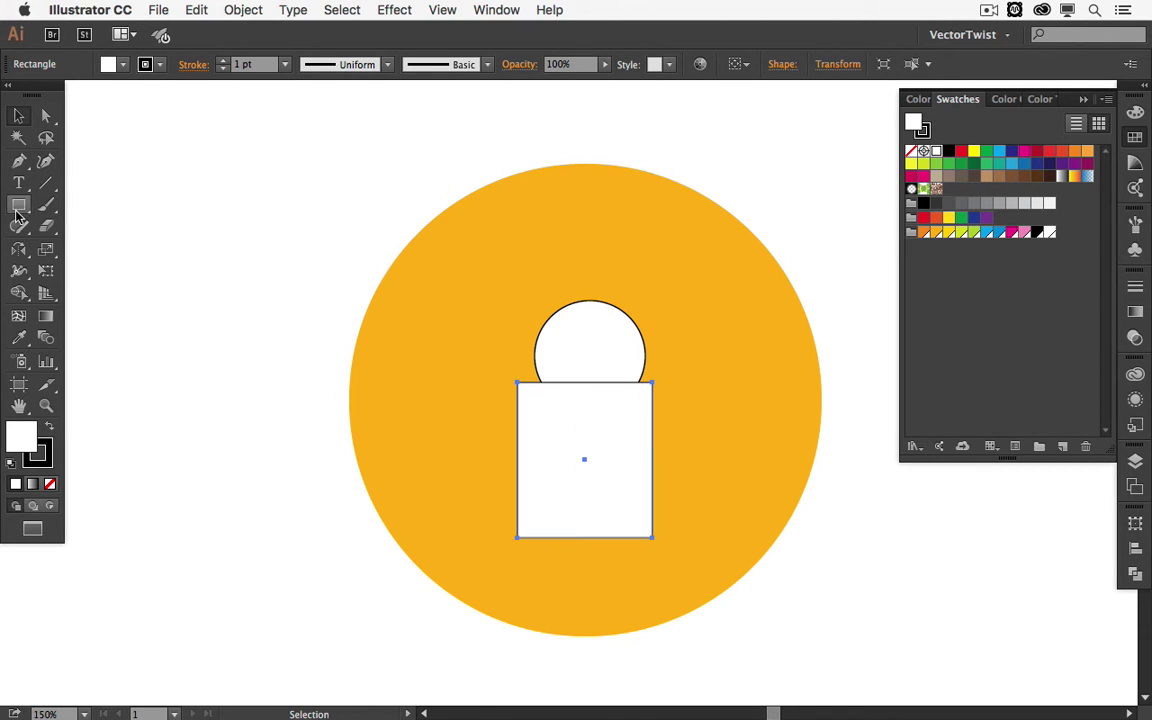
# Add a 30 × 90 pt rectangle ear and move it above the head
pyautogui.press('m')
pyautogui.click(337, 237)
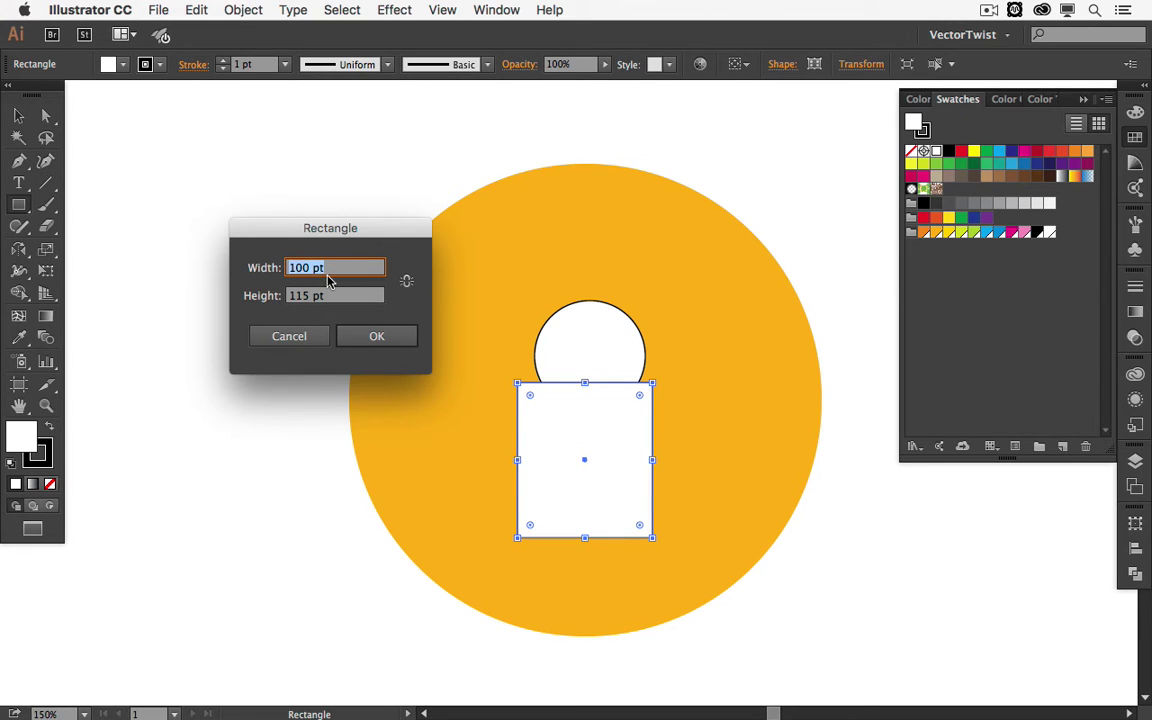
pyautogui.write('30')
pyautogui.press('Tab')
pyautogui.write('90')
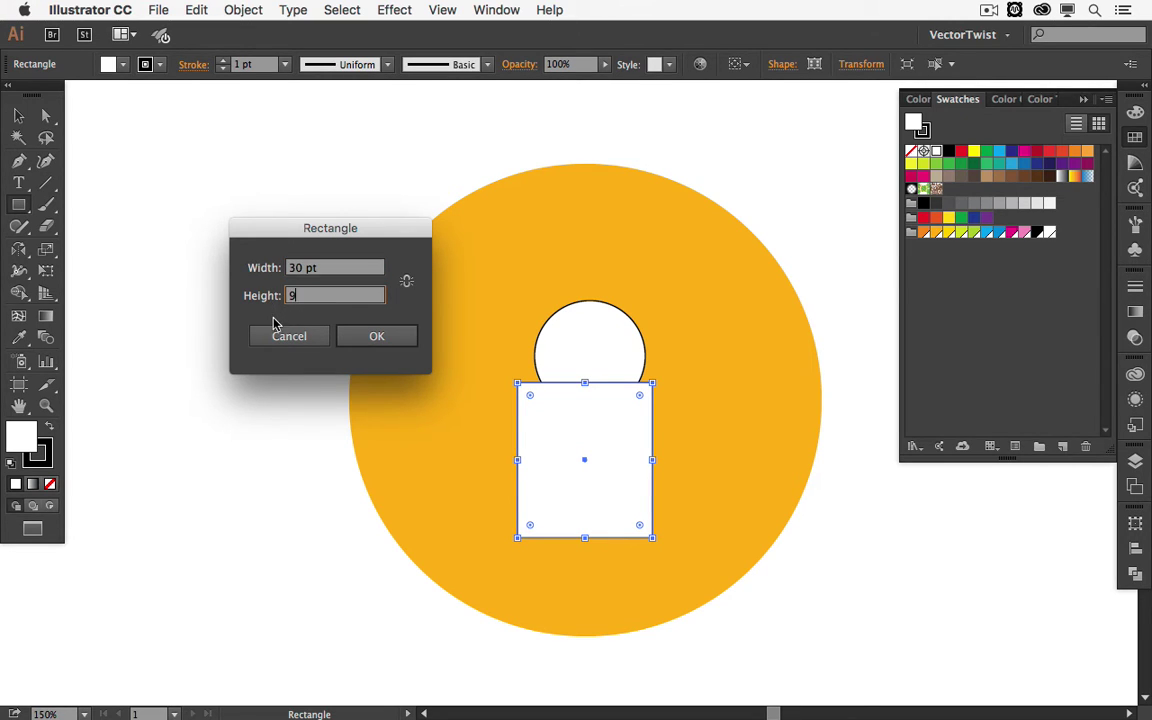
pyautogui.click(358, 330)
pyautogui.press('v')
pyautogui.moveTo(358, 330); pyautogui.dragTo(551, 284)
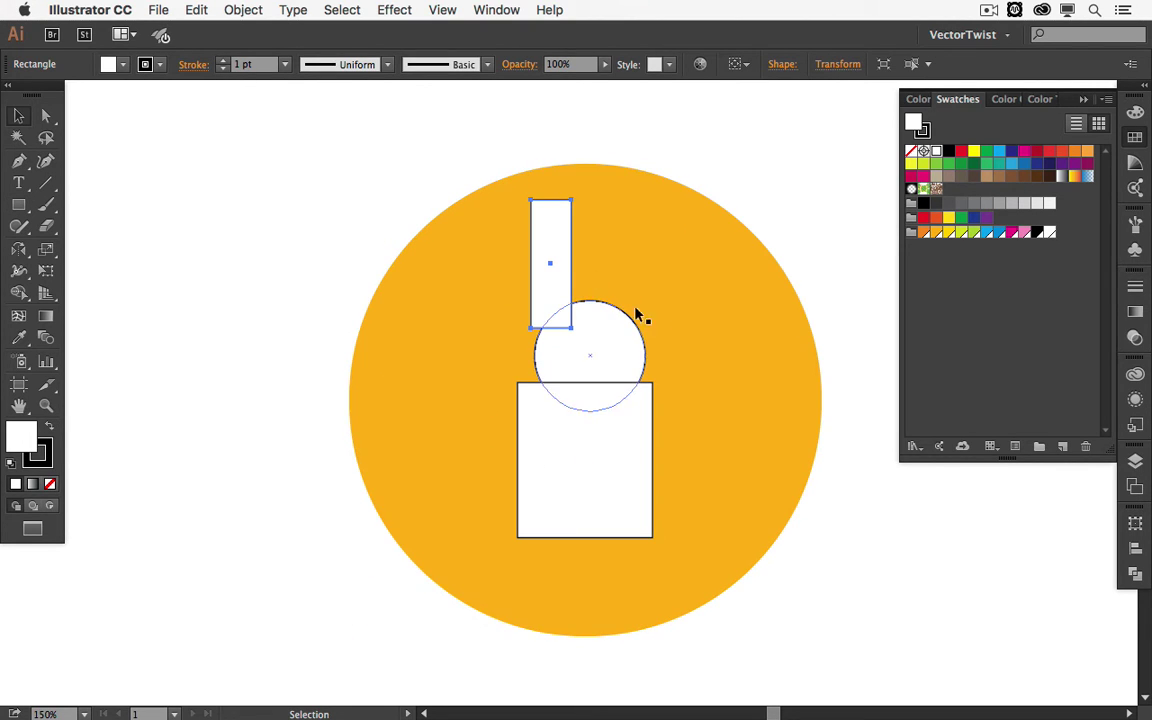
pyautogui.press('space')
pyautogui.moveTo(739, 358); pyautogui.dragTo(674, 329)
# Fully round the top two corners of the body rectangle
pyautogui.press('super+shift+a')
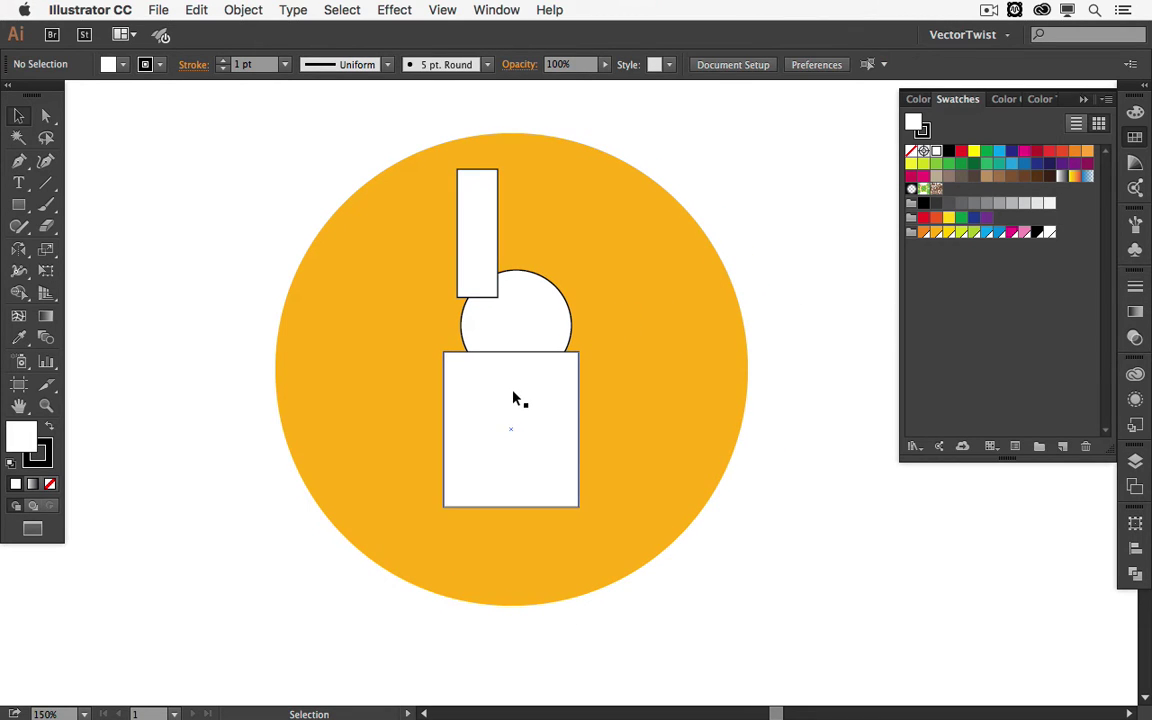
pyautogui.click(515, 398)
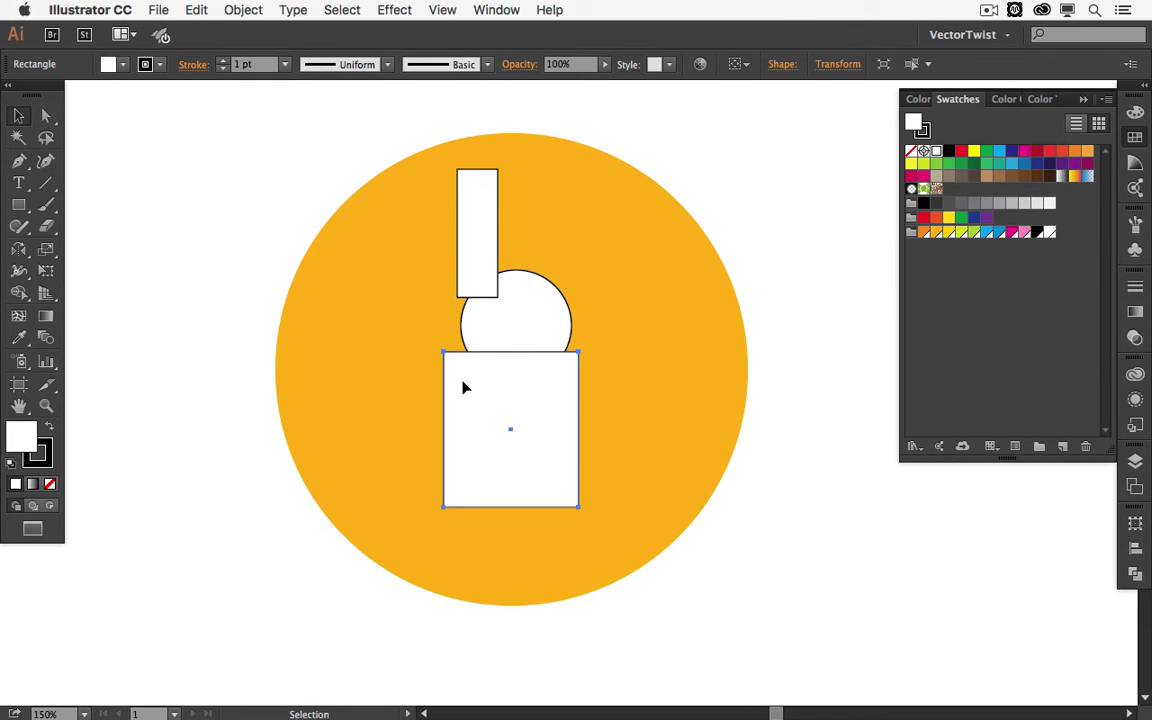
pyautogui.click(46, 116)
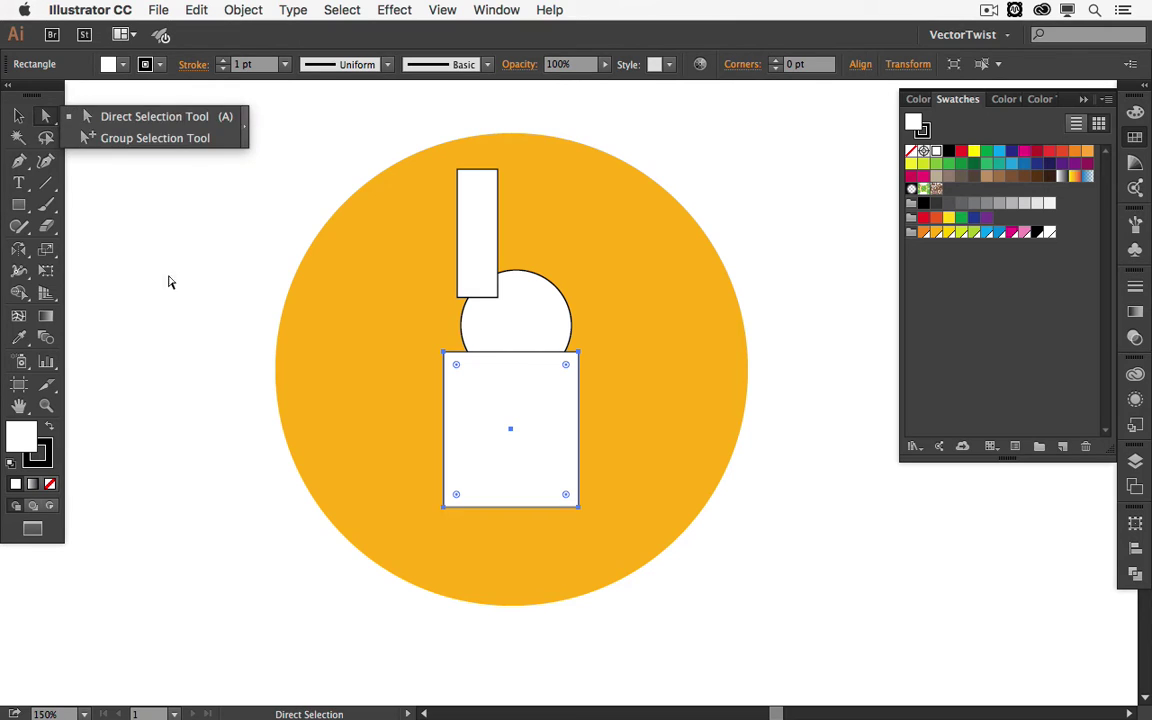
pyautogui.click(445, 356)
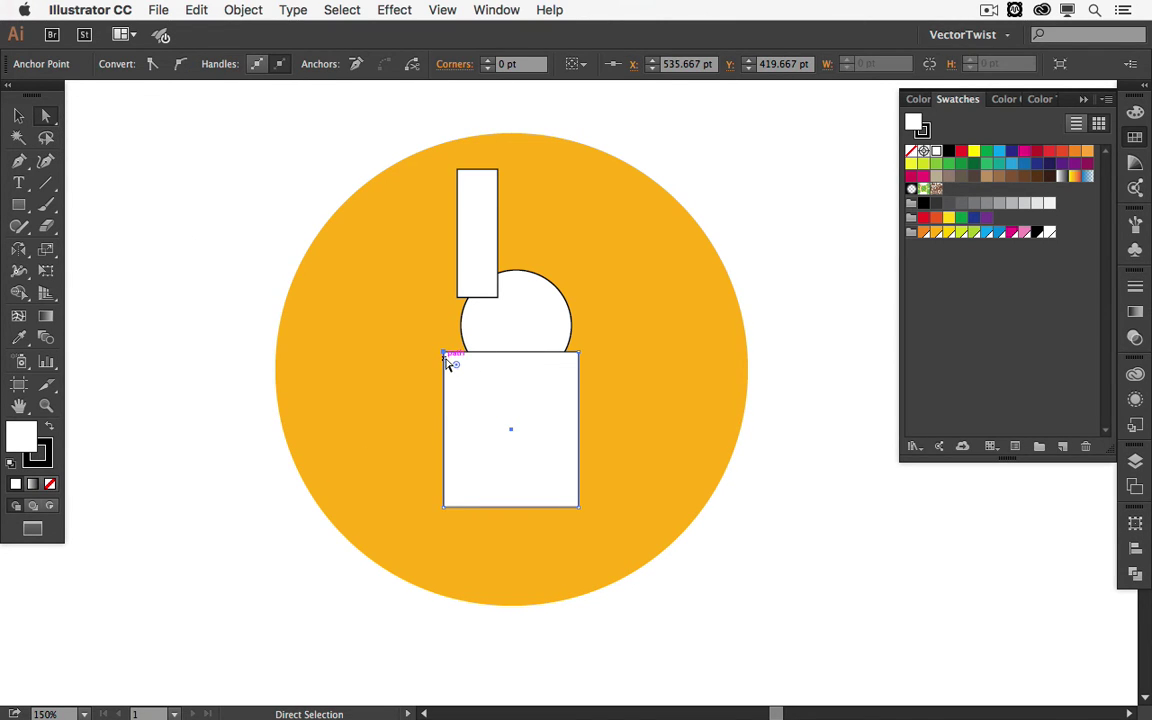
pyautogui.moveTo(446, 361); pyautogui.dragTo(446, 361)
pyautogui.keyDown('shift'); pyautogui.click(580, 354); pyautogui.keyUp('shift')
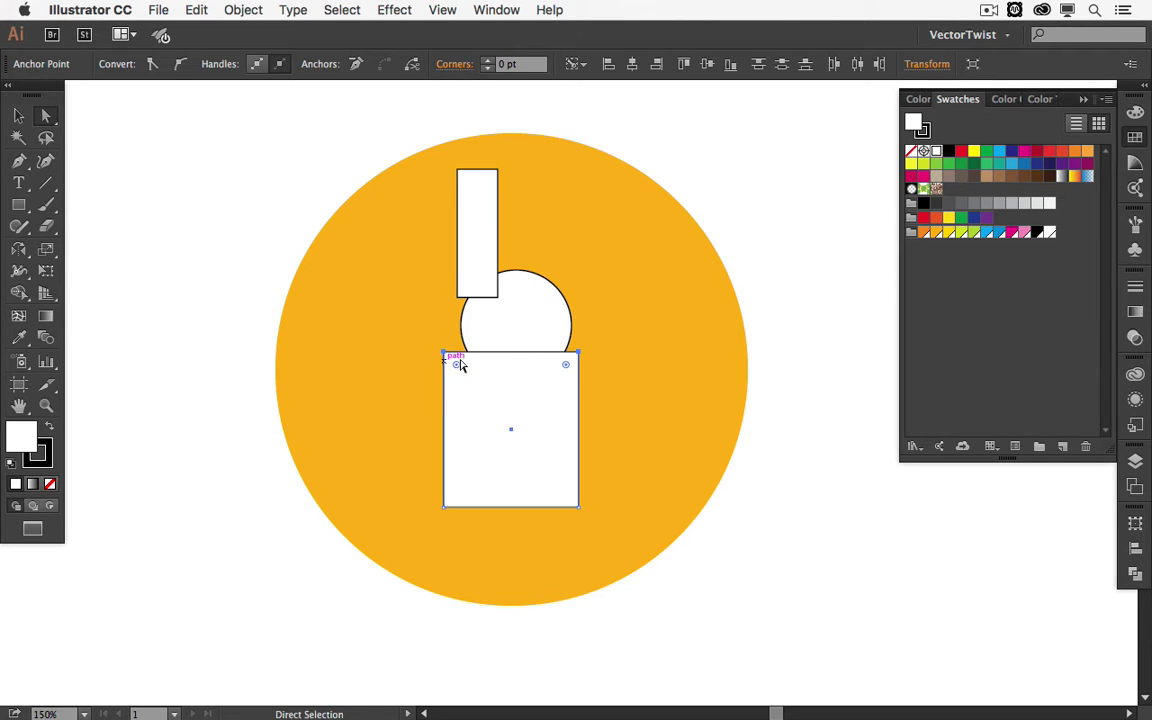
pyautogui.moveTo(456, 369); pyautogui.dragTo(485, 410)
# Move both bottom corners of the body 10 pt inward so it tapers
pyautogui.click(444, 507)
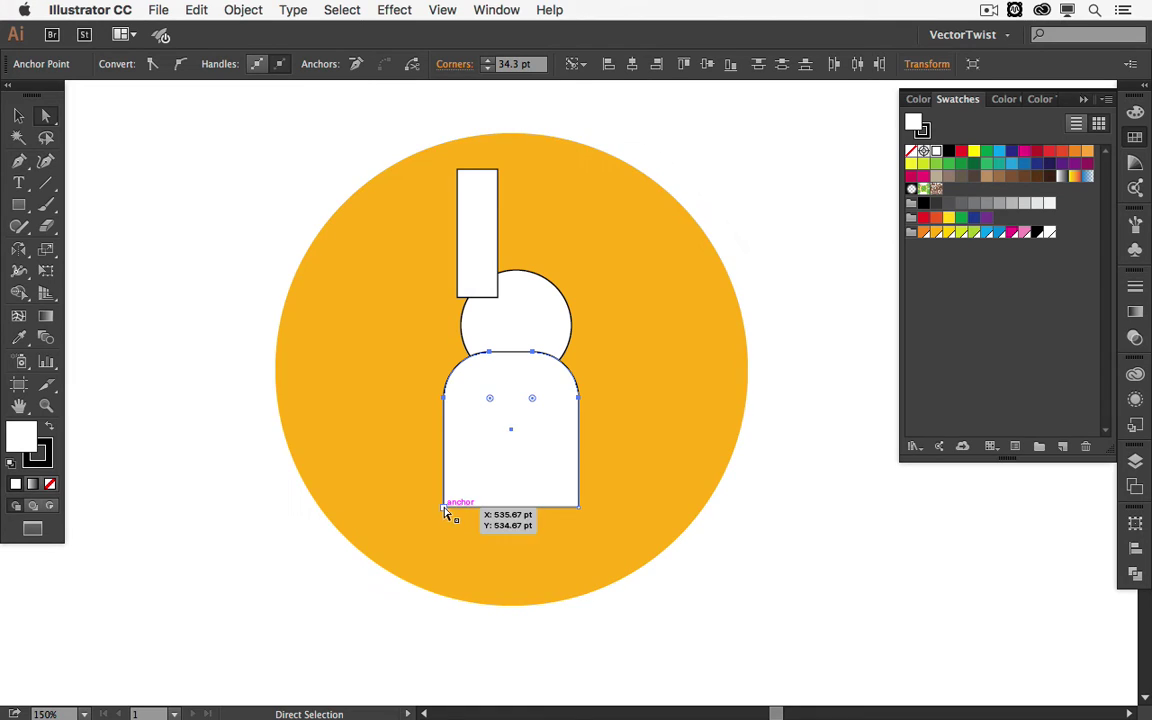
pyautogui.click(443, 508)
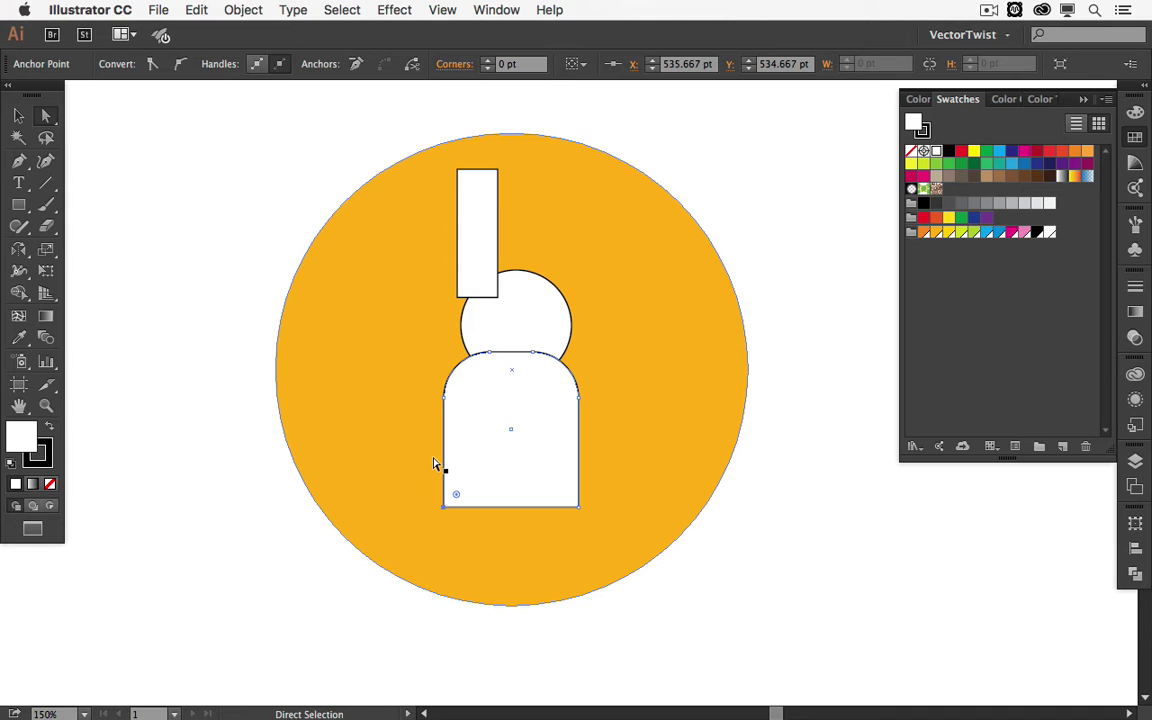
pyautogui.press('shift')
pyautogui.hotkey('shift', 'Right')
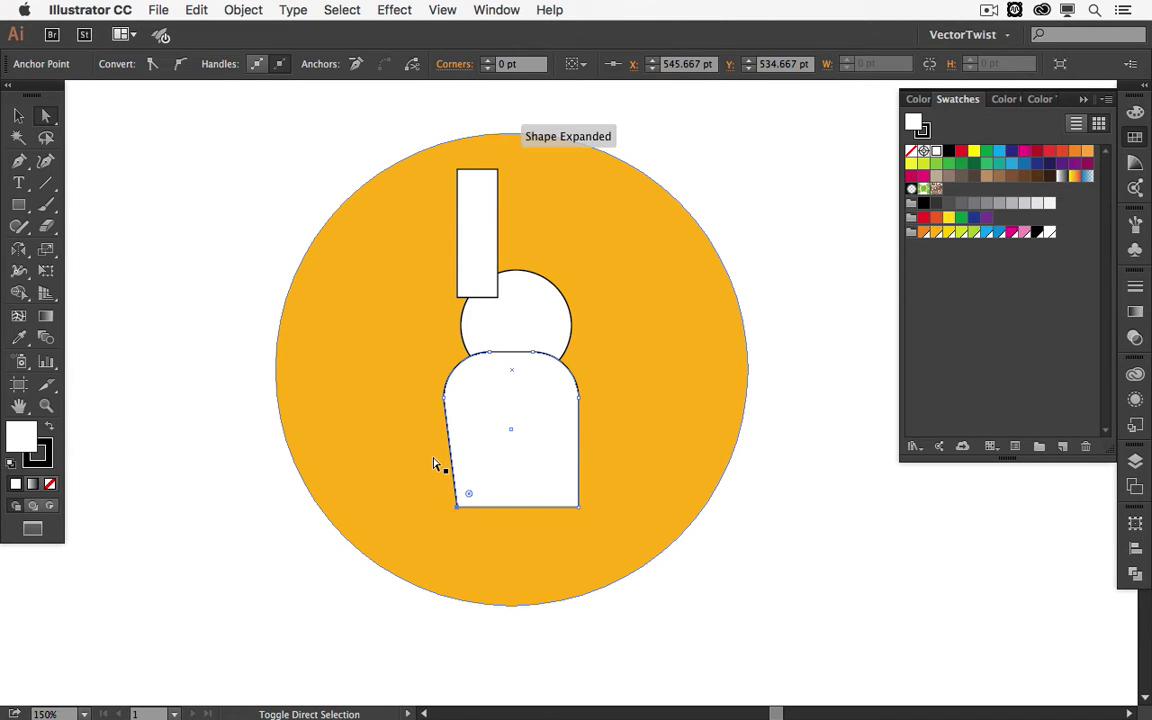
pyautogui.click(578, 508)
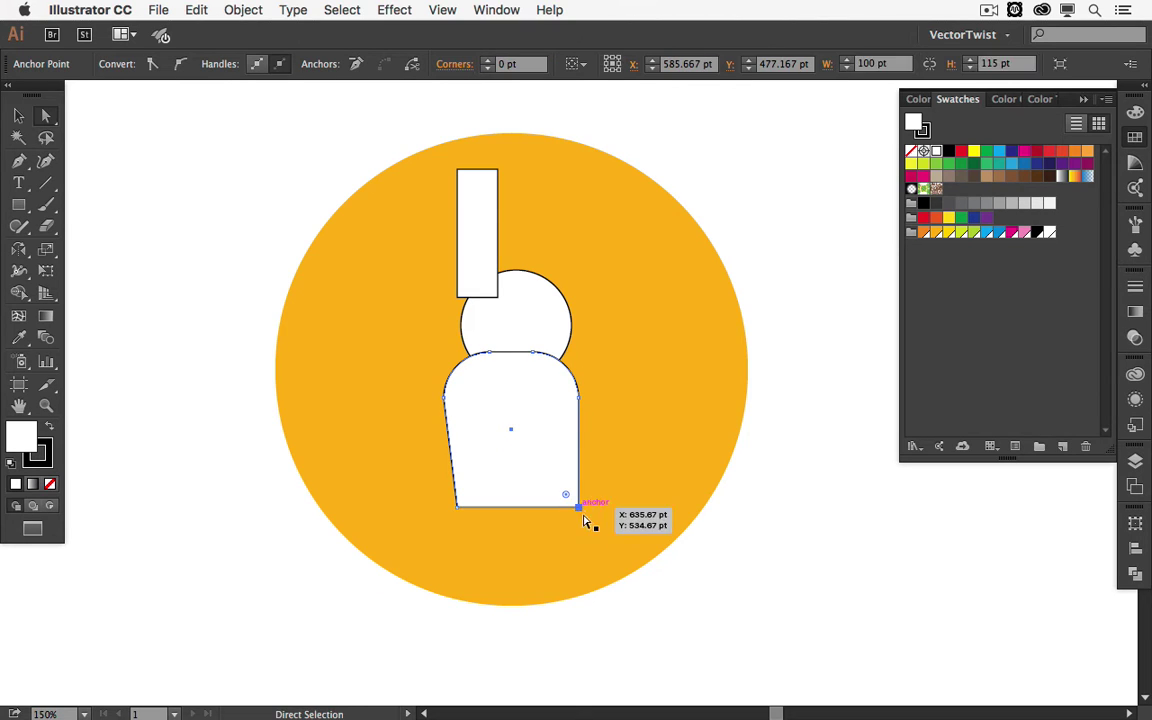
pyautogui.hotkey('shift', 'Left')
pyautogui.click(595, 500)
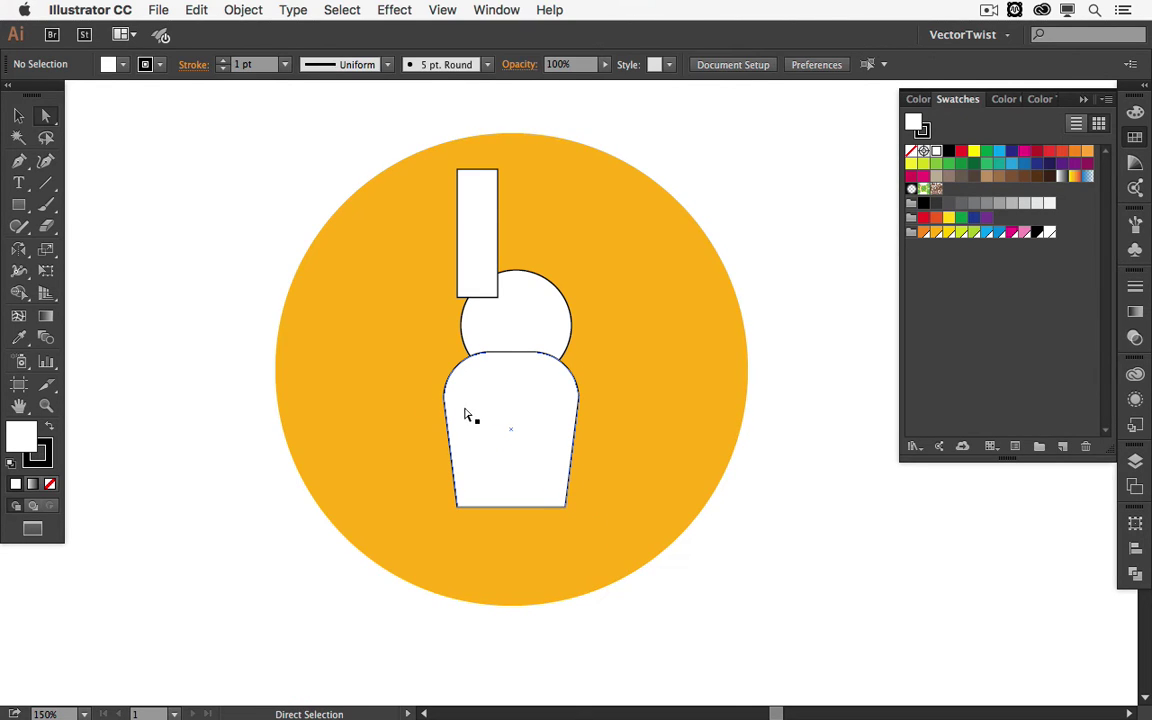
# Round the ear rectangle's top corners to 15 pt
pyautogui.click(467, 414)
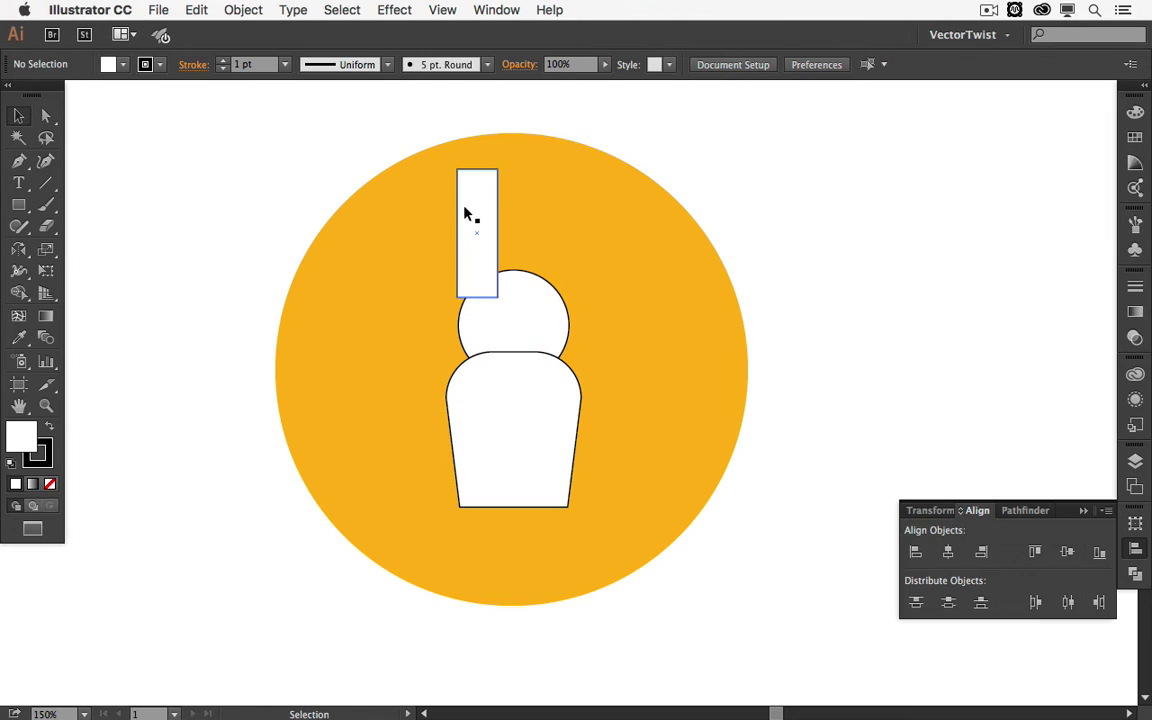
pyautogui.click(481, 198)
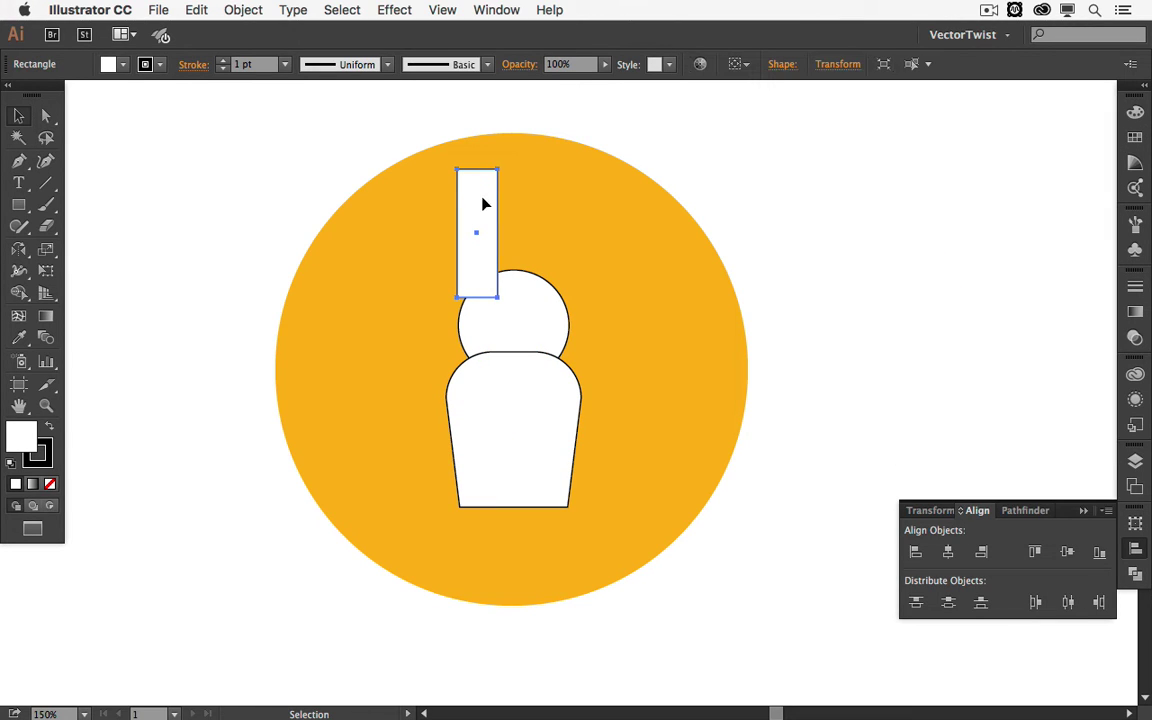
pyautogui.click(553, 193)
pyautogui.press('a')
pyautogui.click(494, 211)
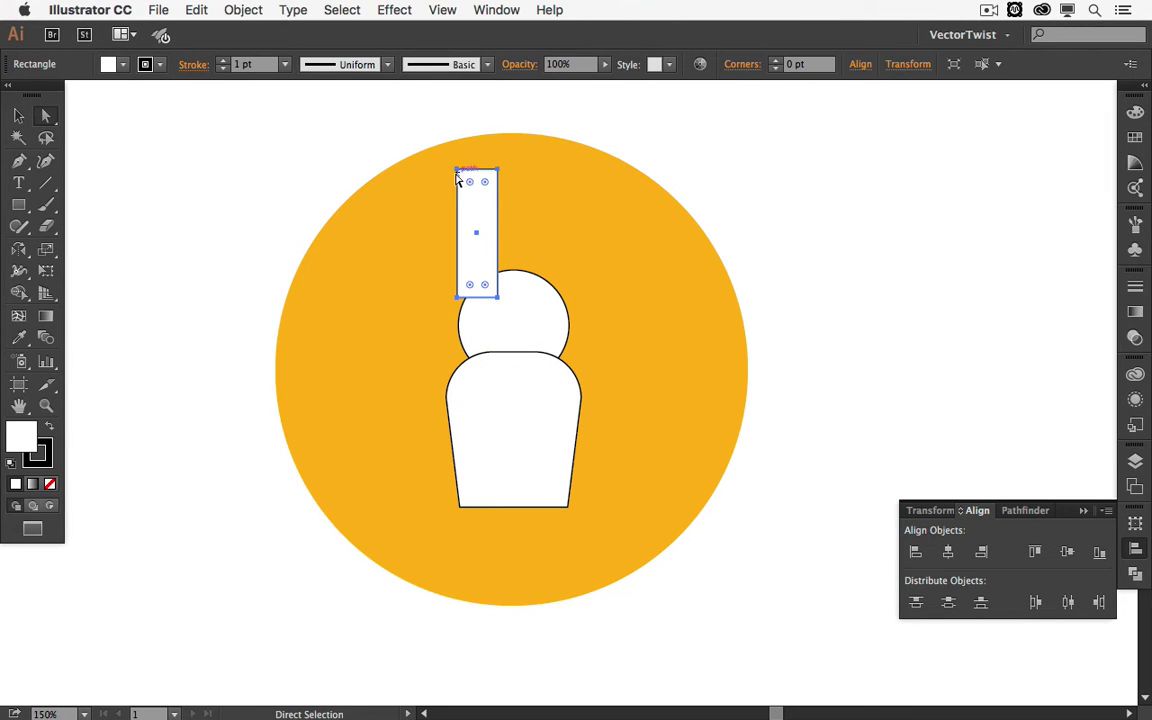
pyautogui.click(457, 171)
pyautogui.keyDown('shift'); pyautogui.click(497, 171); pyautogui.keyUp('shift')
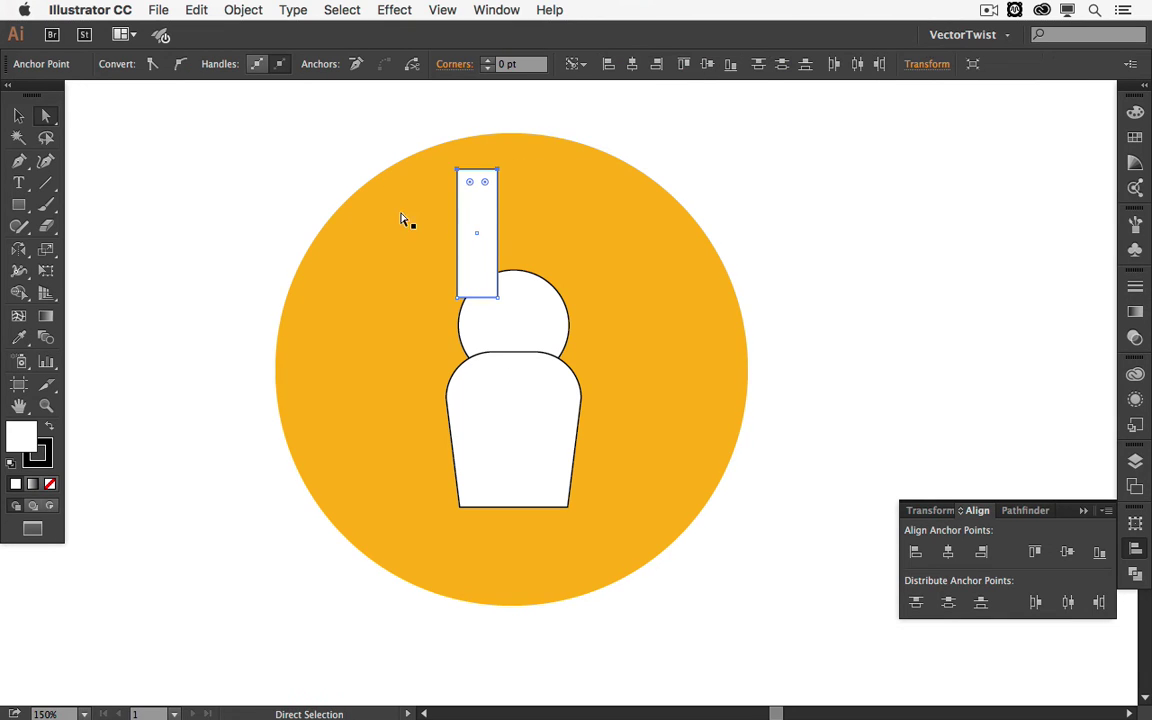
pyautogui.moveTo(469, 182); pyautogui.dragTo(471, 214)
# Move the ear's bottom corners 4 pt inward to taper its sides
pyautogui.click(465, 303)
pyautogui.click(458, 297)
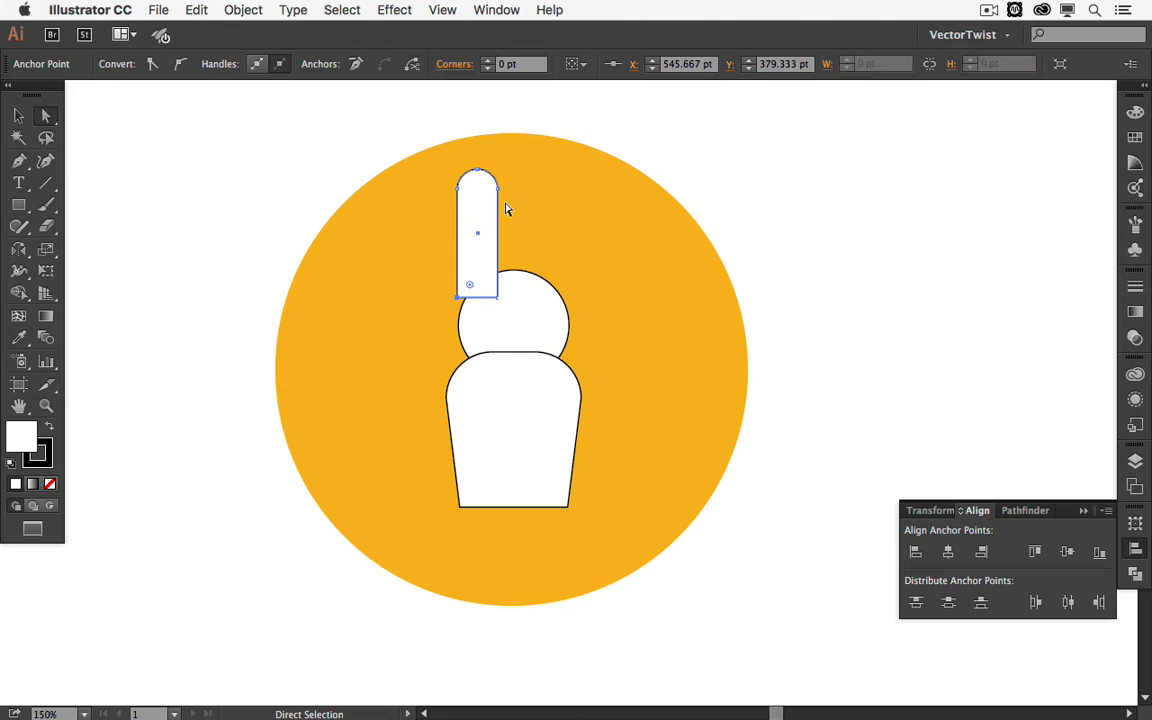
pyautogui.press('Right')
pyautogui.press('Right')
pyautogui.press('Right')
pyautogui.press('Right')
pyautogui.click(496, 298)
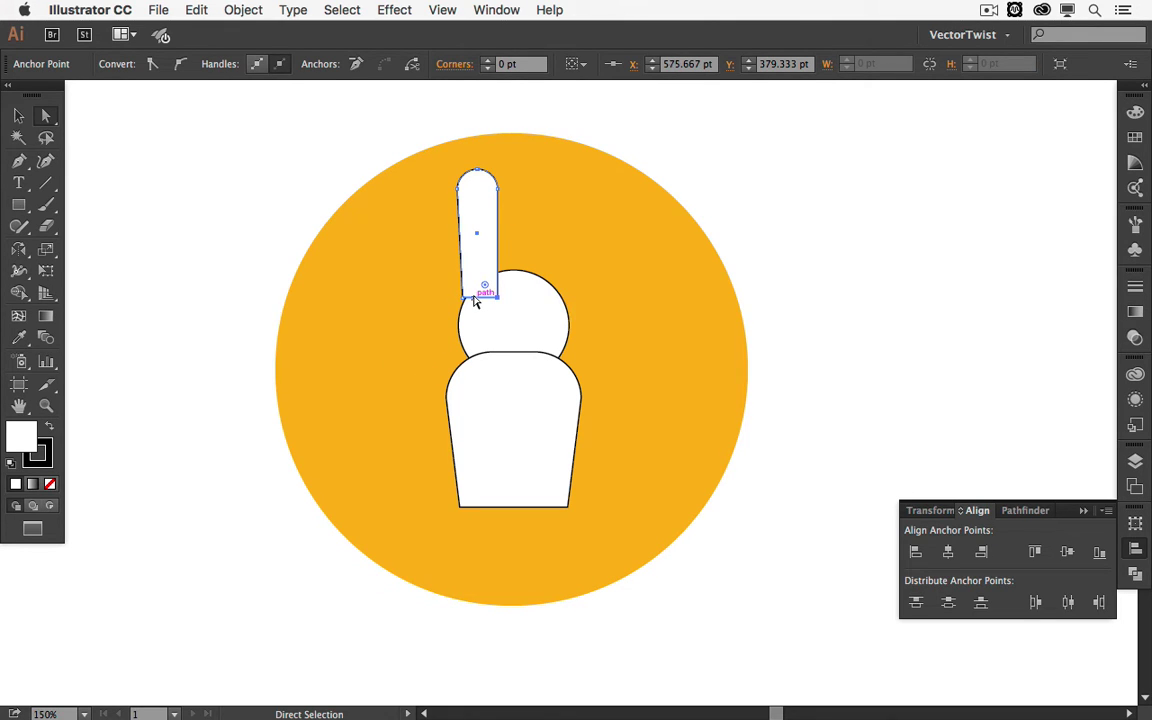
pyautogui.press('Left')
pyautogui.press('Left')
pyautogui.press('Left')
pyautogui.press('Left')
# Tilt the ear about 6 degrees to the left
pyautogui.press('v')
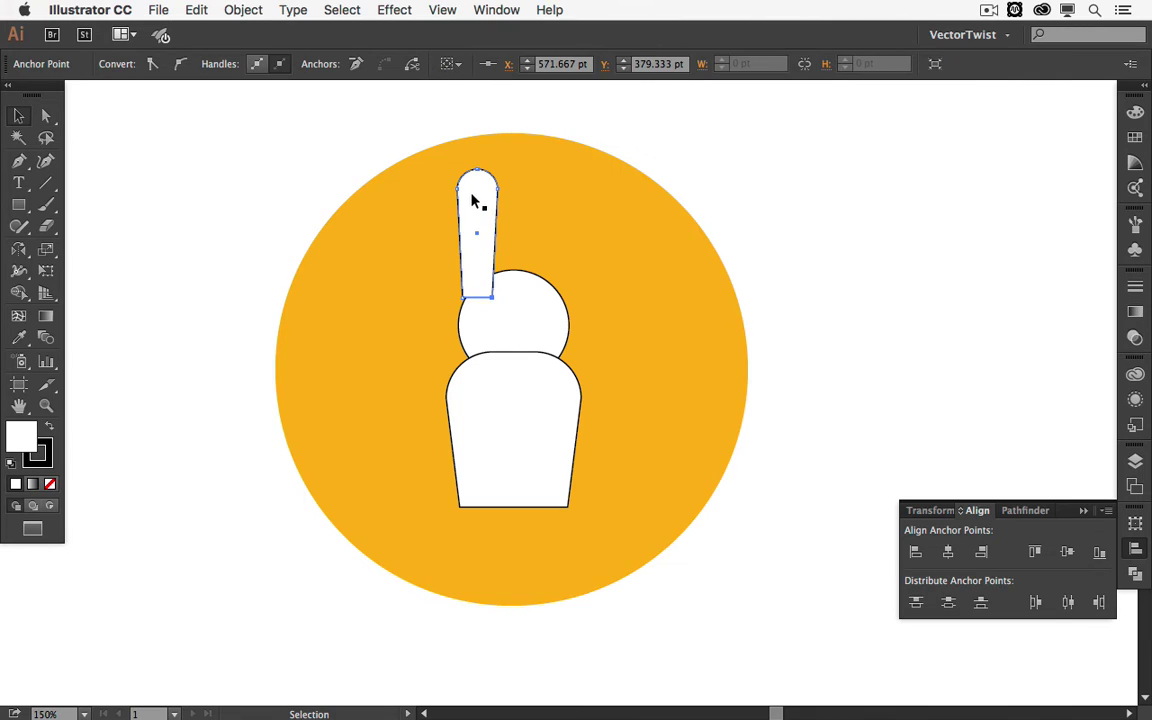
pyautogui.click(478, 200)
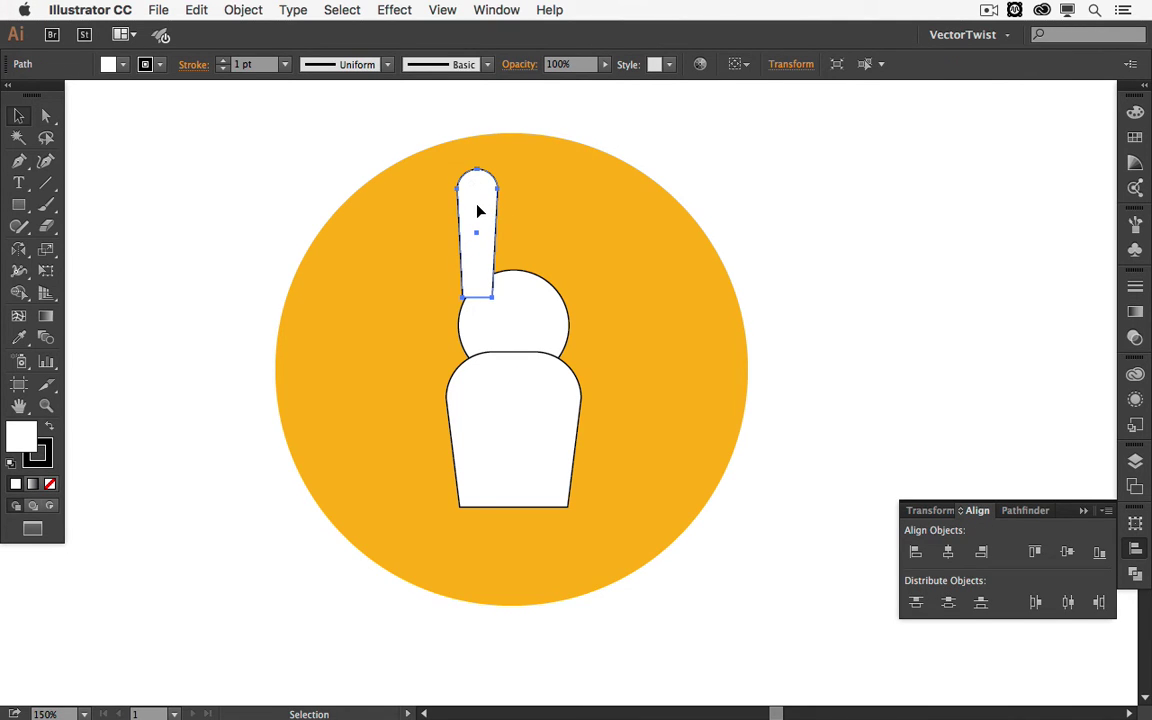
pyautogui.press('e')
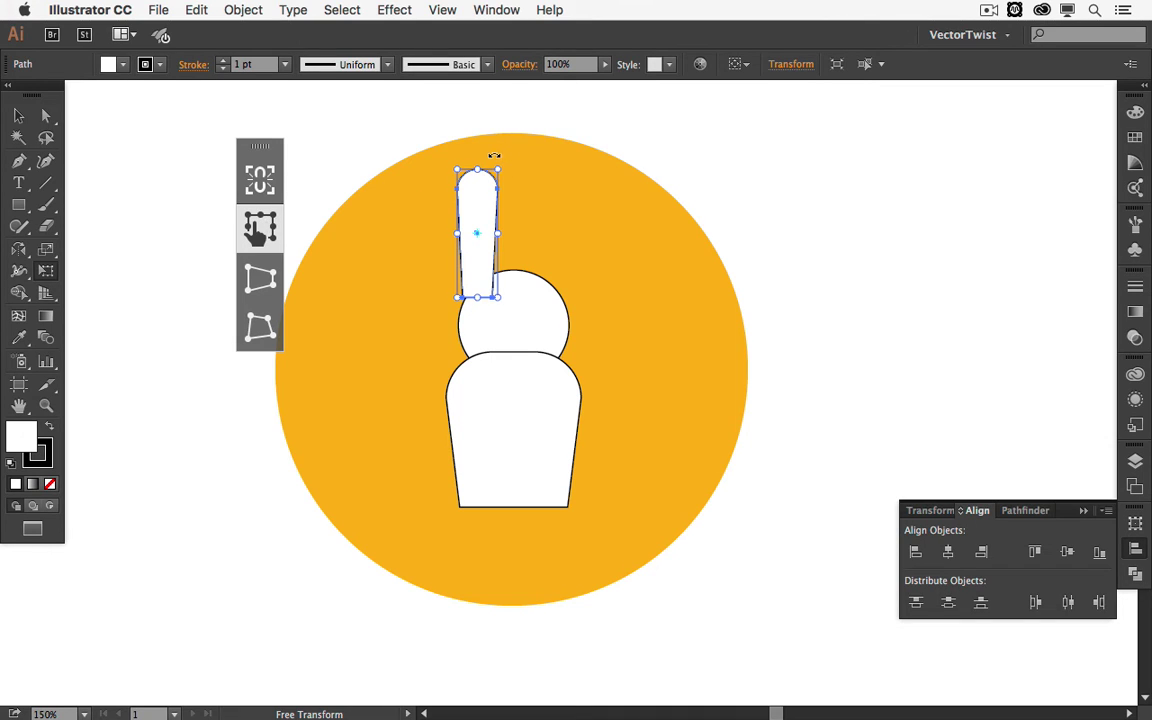
pyautogui.moveTo(494, 156); pyautogui.dragTo(487, 156)
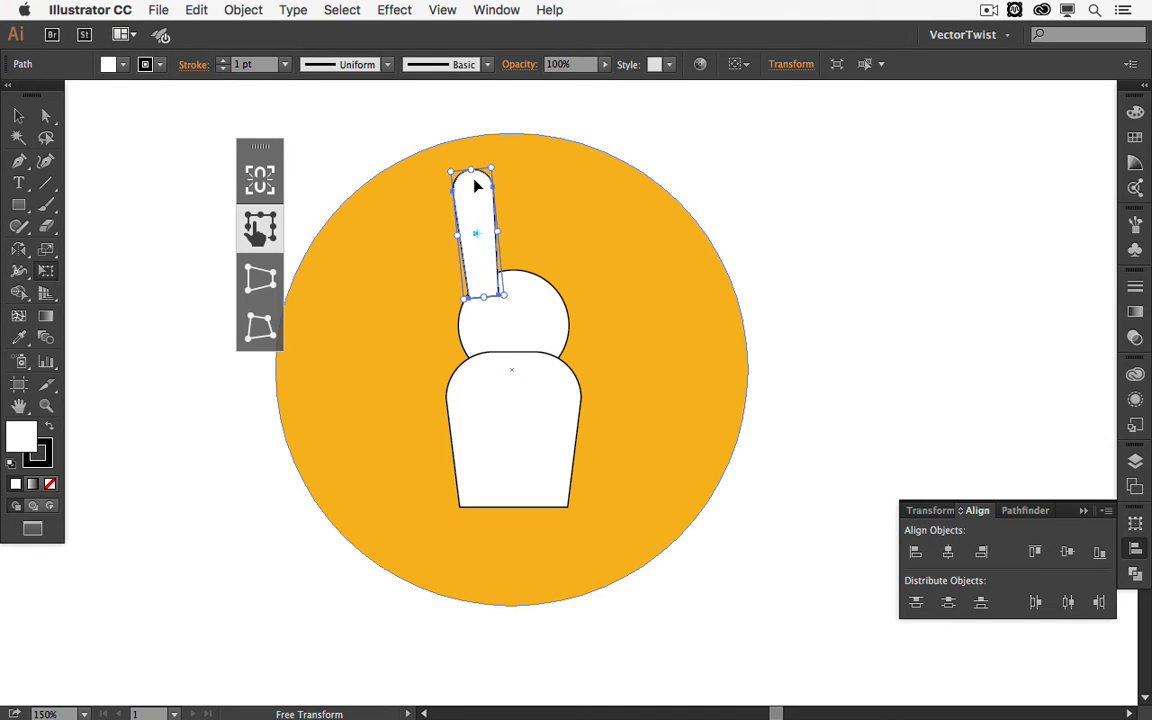
pyautogui.press('v')
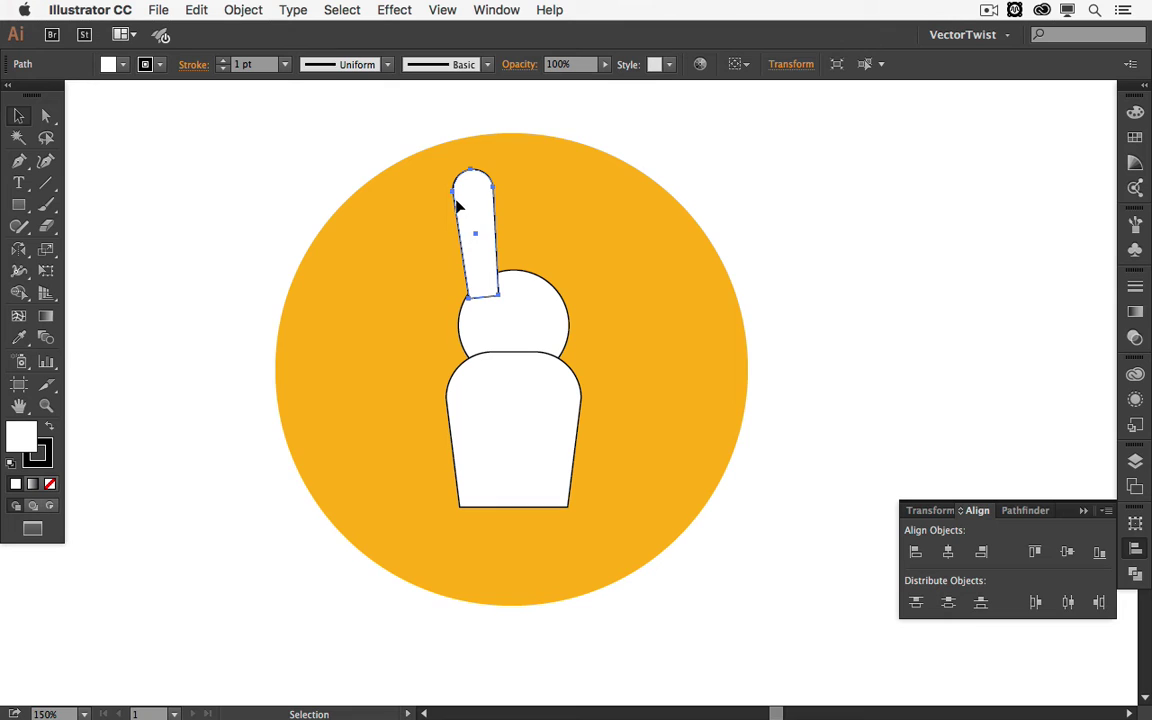
# Reflect the ear across the vertical axis as a copy
pyautogui.click(240, 12)
pyautogui.moveTo(238, 32)
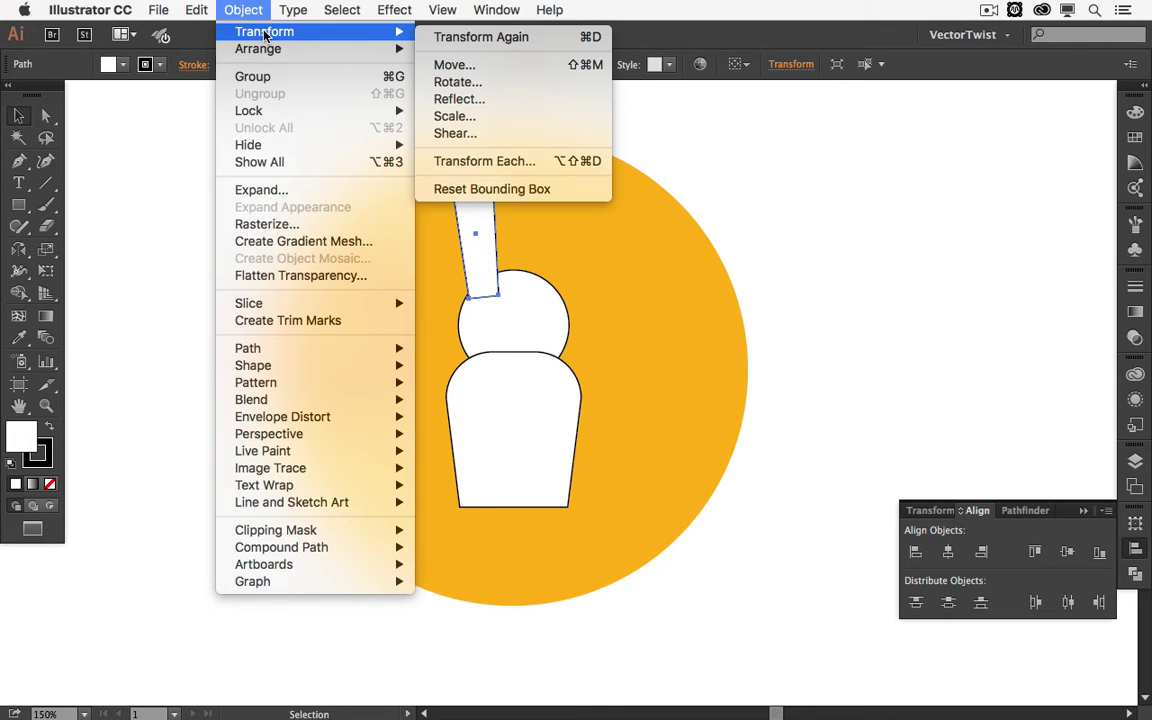
pyautogui.click(436, 104)
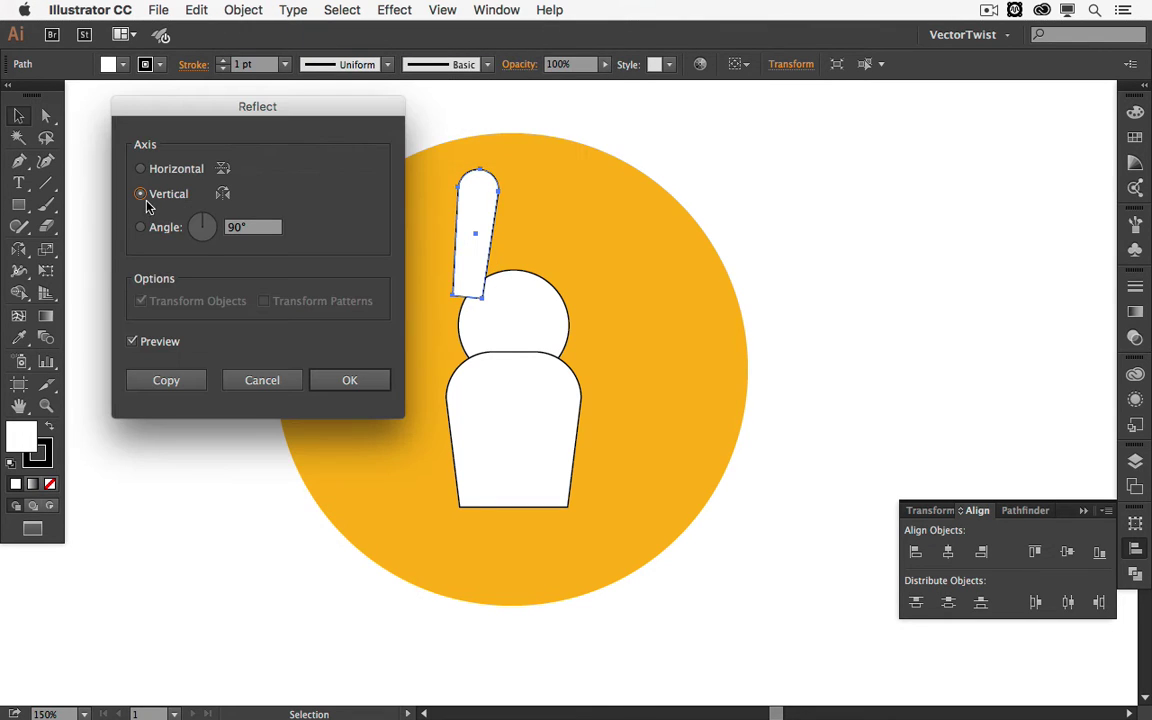
pyautogui.click(134, 343)
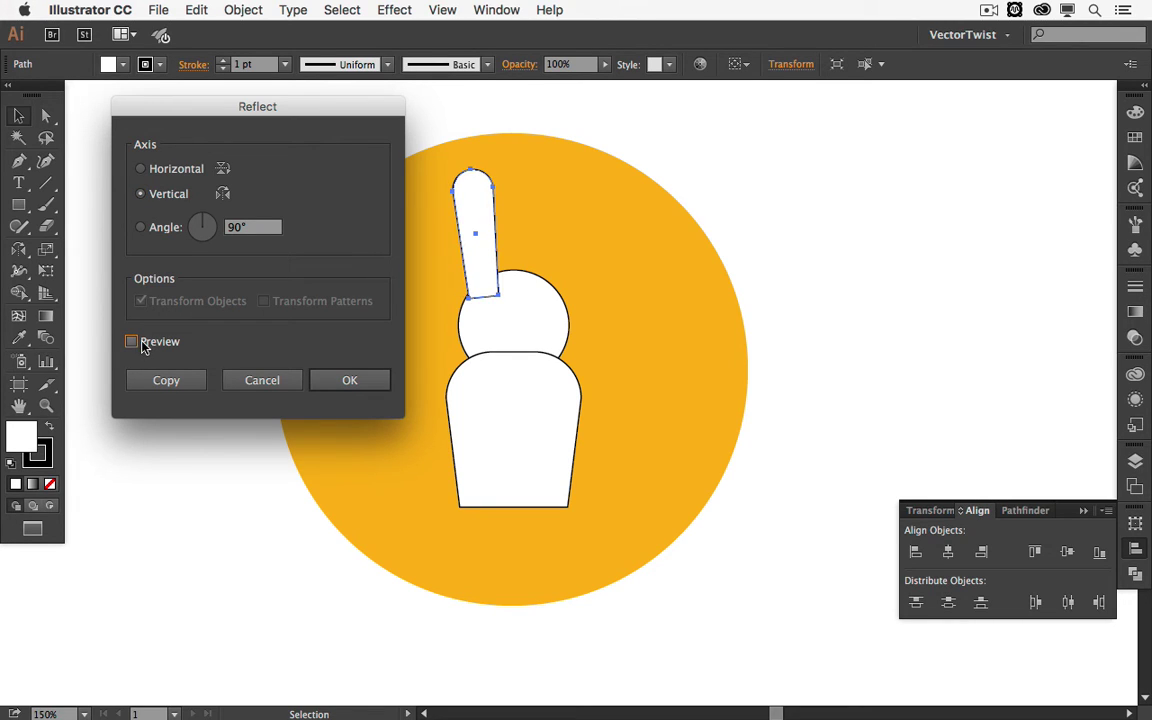
pyautogui.click(134, 343)
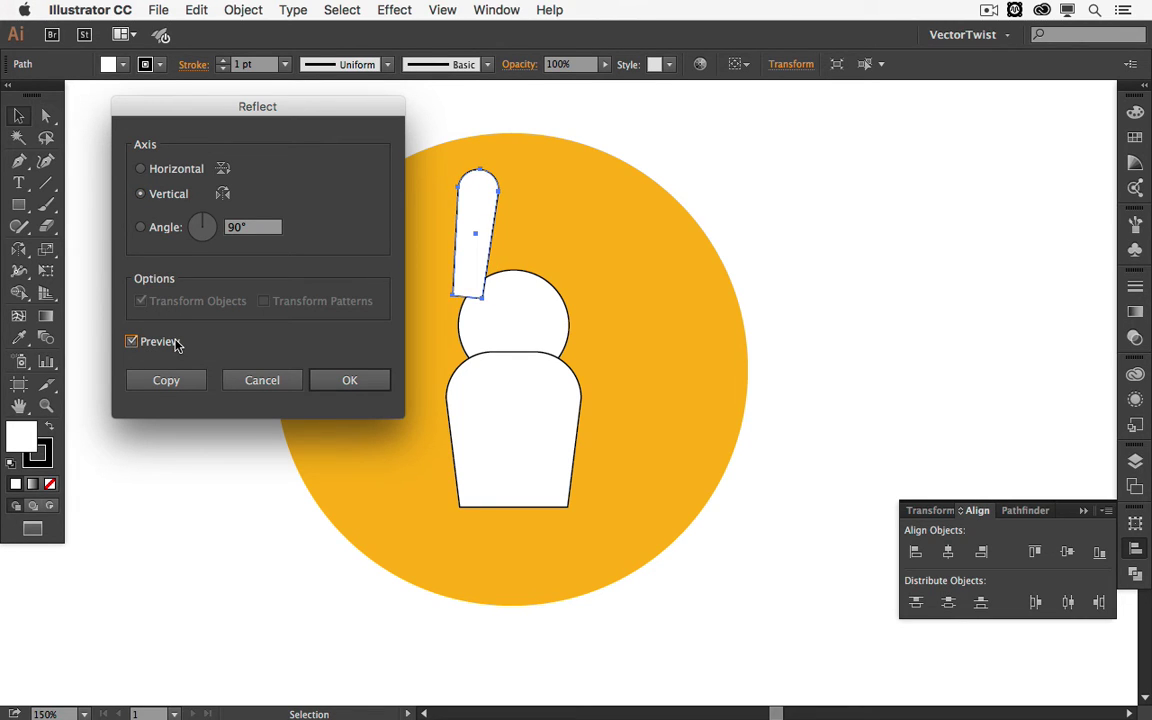
pyautogui.click(166, 382)
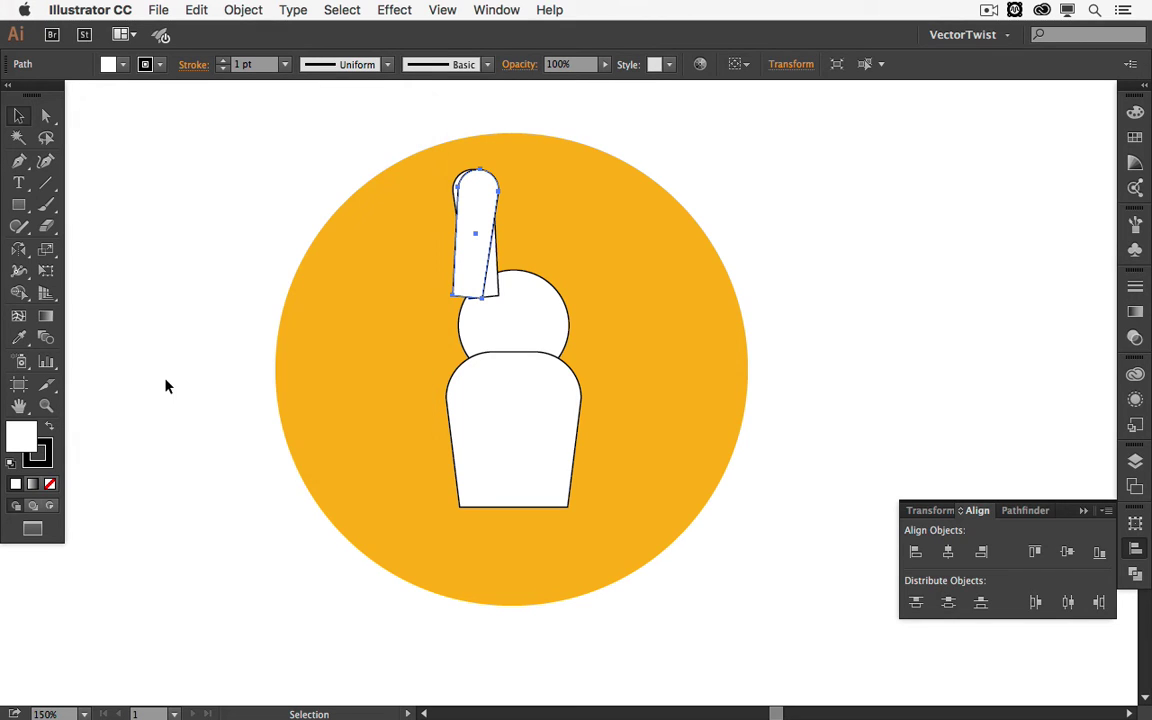
# Place the mirrored ear beside the original and group the two ears
pyautogui.moveTo(471, 226); pyautogui.dragTo(532, 226)
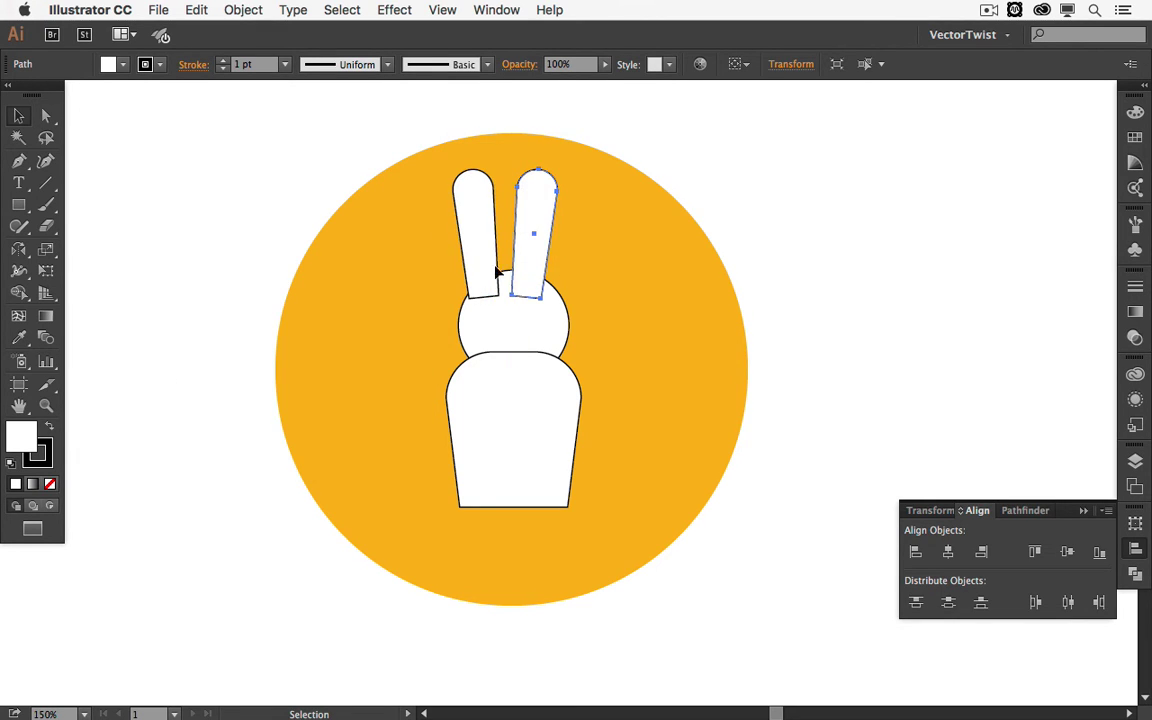
pyautogui.moveTo(487, 260); pyautogui.dragTo(496, 260)
pyautogui.keyDown('shift'); pyautogui.click(540, 238); pyautogui.keyUp('shift')
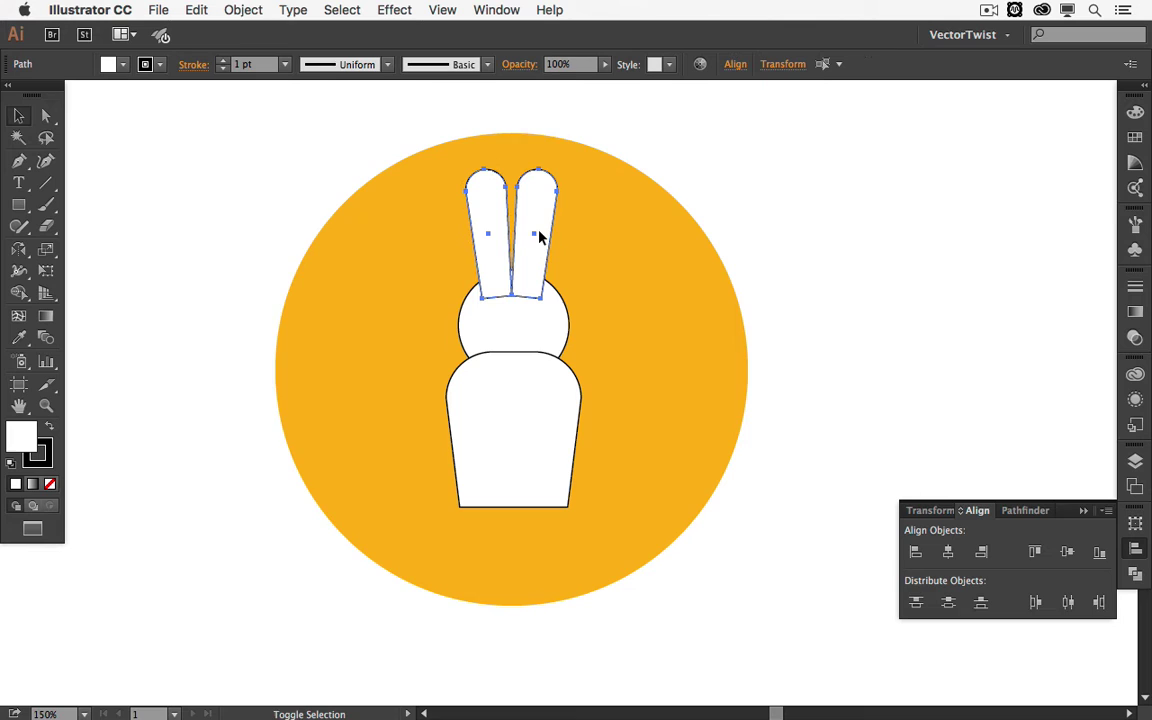
pyautogui.click(243, 10)
pyautogui.click(262, 78)
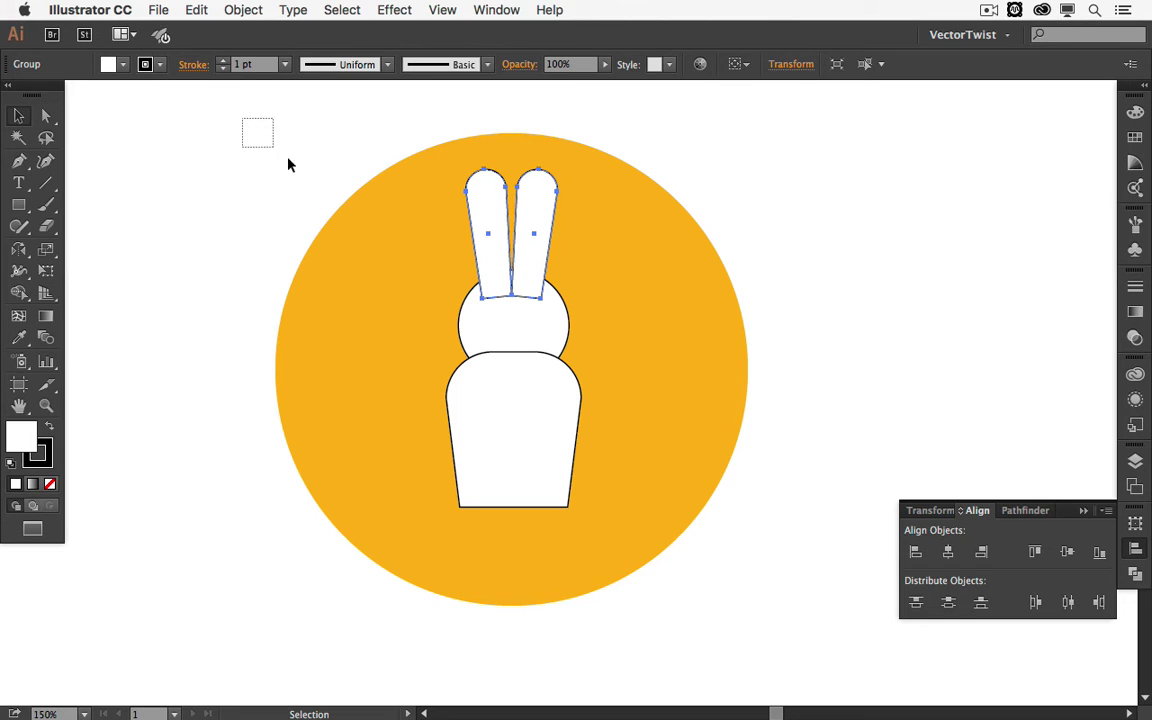
# Horizontally centre all the bunny parts on the yellow circle
pyautogui.moveTo(287, 158); pyautogui.dragTo(810, 624)
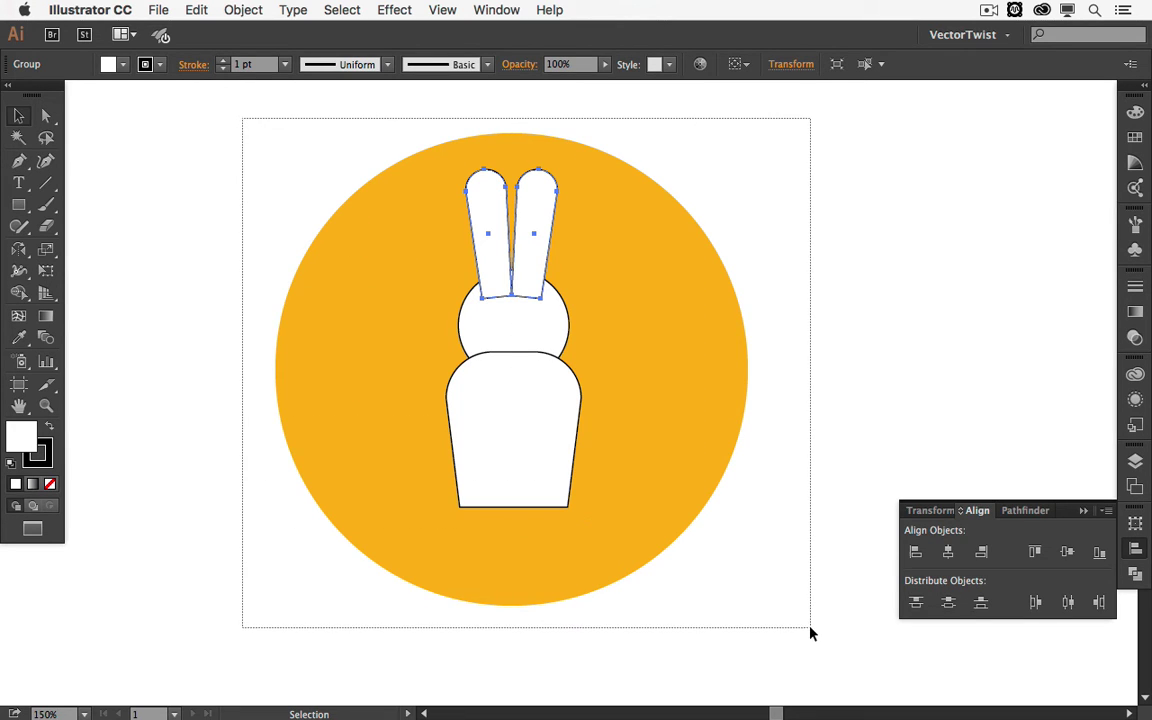
pyautogui.press('super+a')
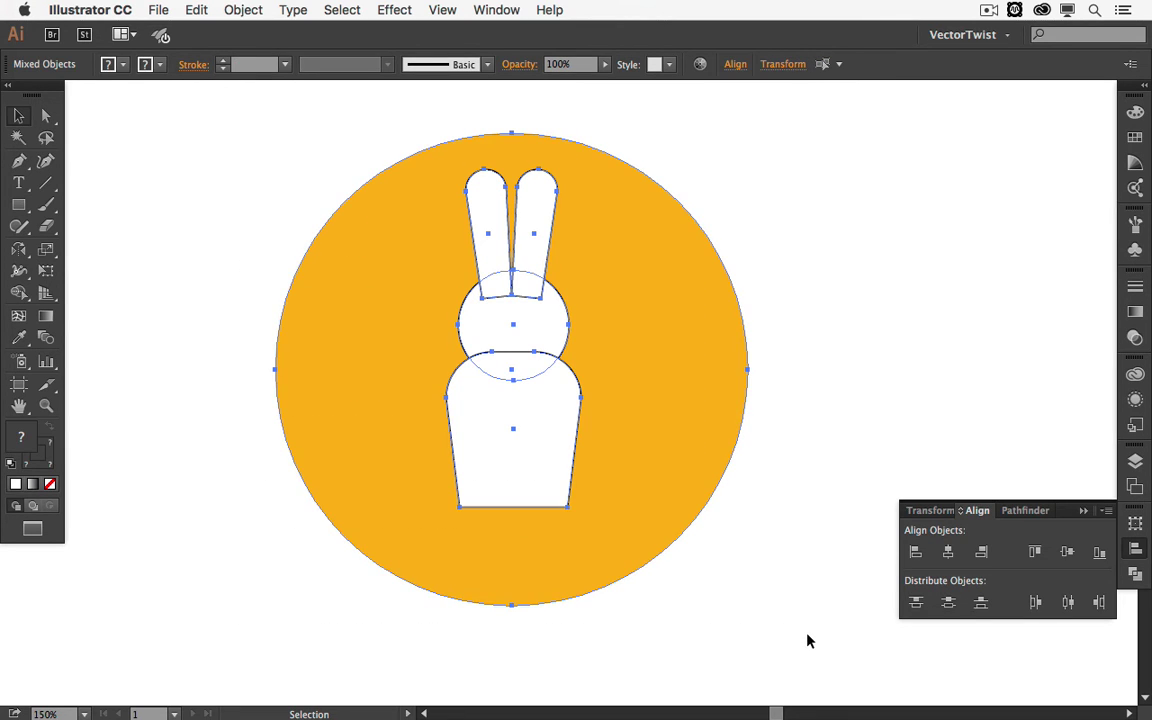
pyautogui.click(948, 553)
pyautogui.press('shift+super+a')
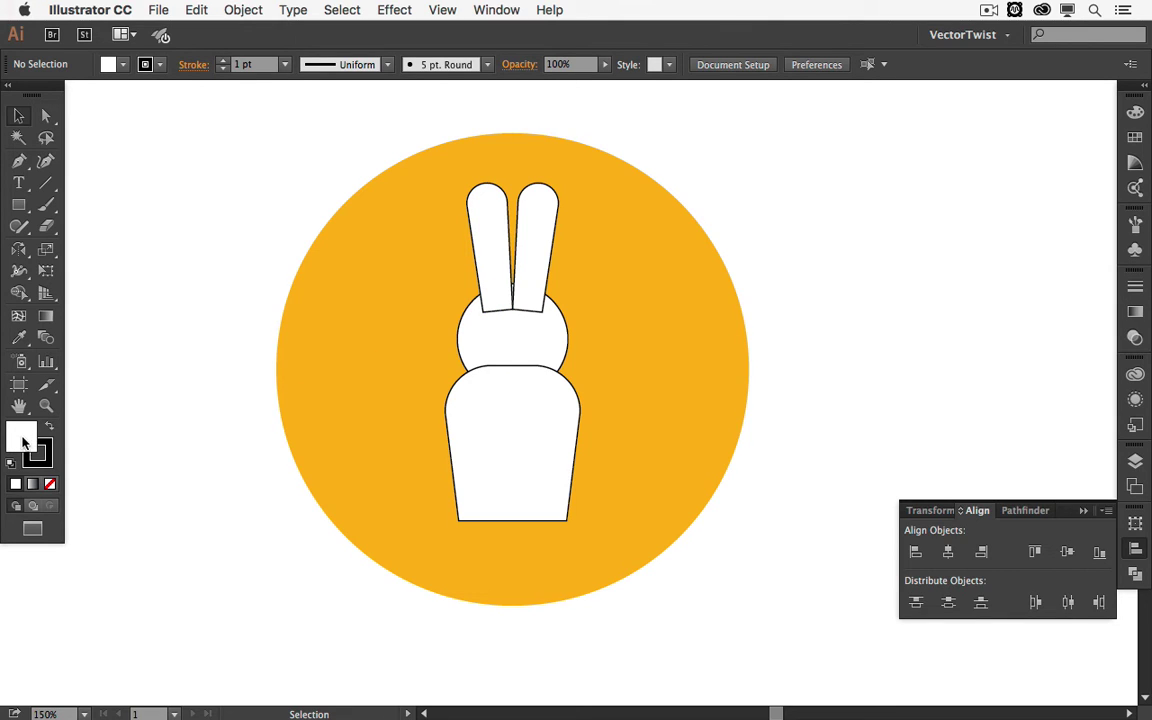
# Draw a short unfilled straight line across the right ear near its tip
pyautogui.click(50, 484)
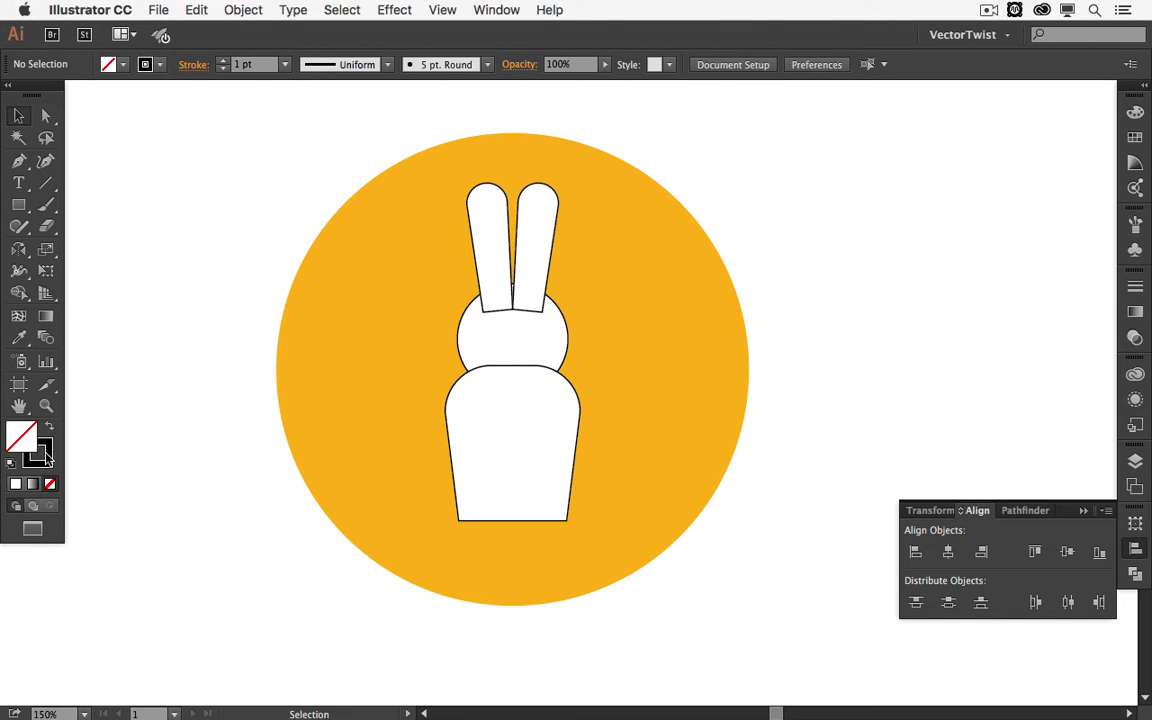
pyautogui.click(18, 163)
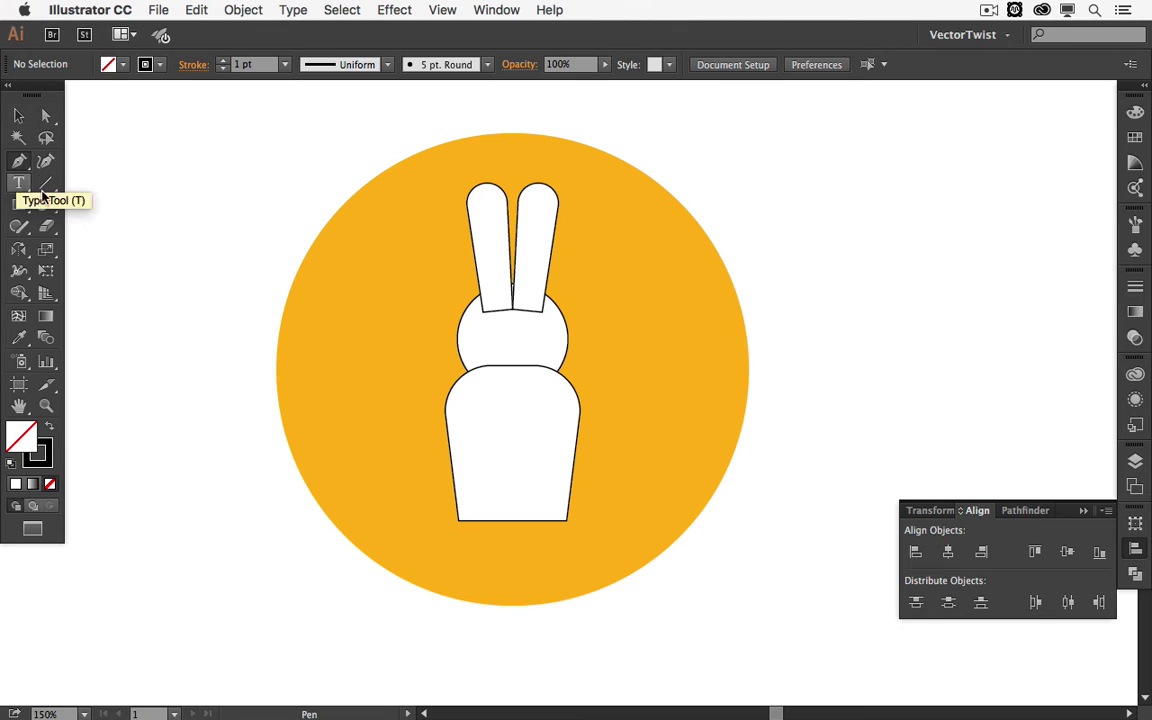
pyautogui.click(513, 227)
pyautogui.click(564, 216)
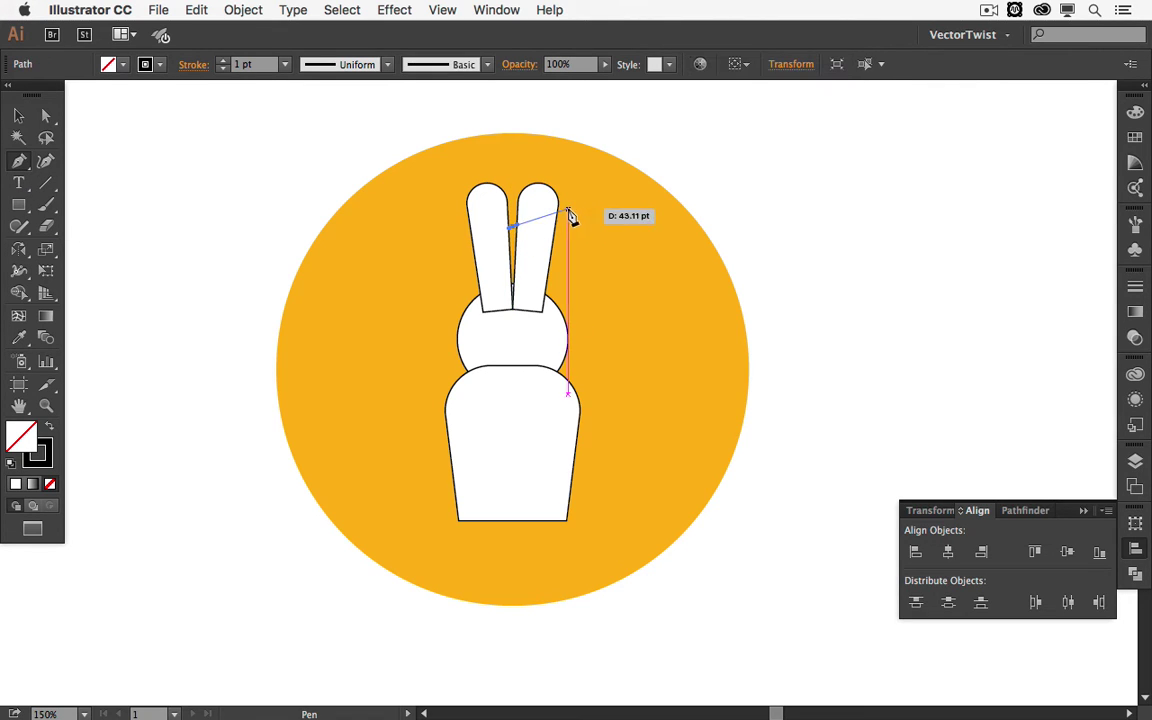
pyautogui.press('v')
# Divide the ears along the line with Pathfinder
pyautogui.keyDown('shift'); pyautogui.click(556, 225); pyautogui.keyUp('shift')
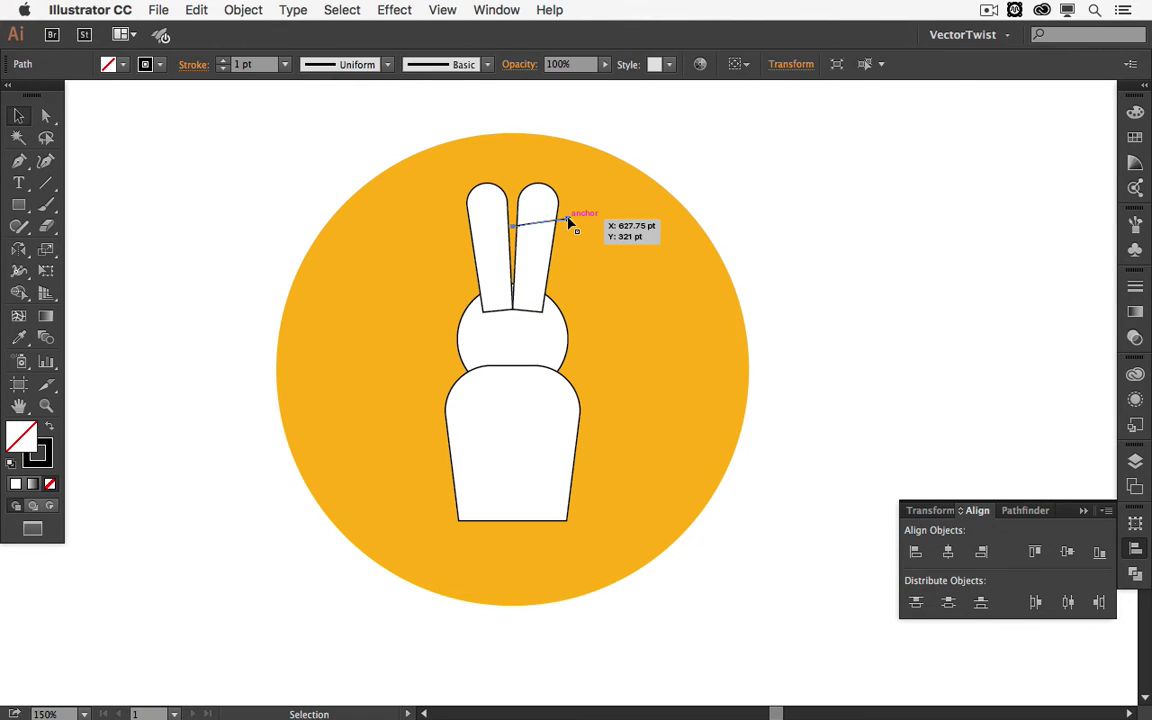
pyautogui.keyDown('shift'); pyautogui.click(488, 240); pyautogui.keyUp('shift')
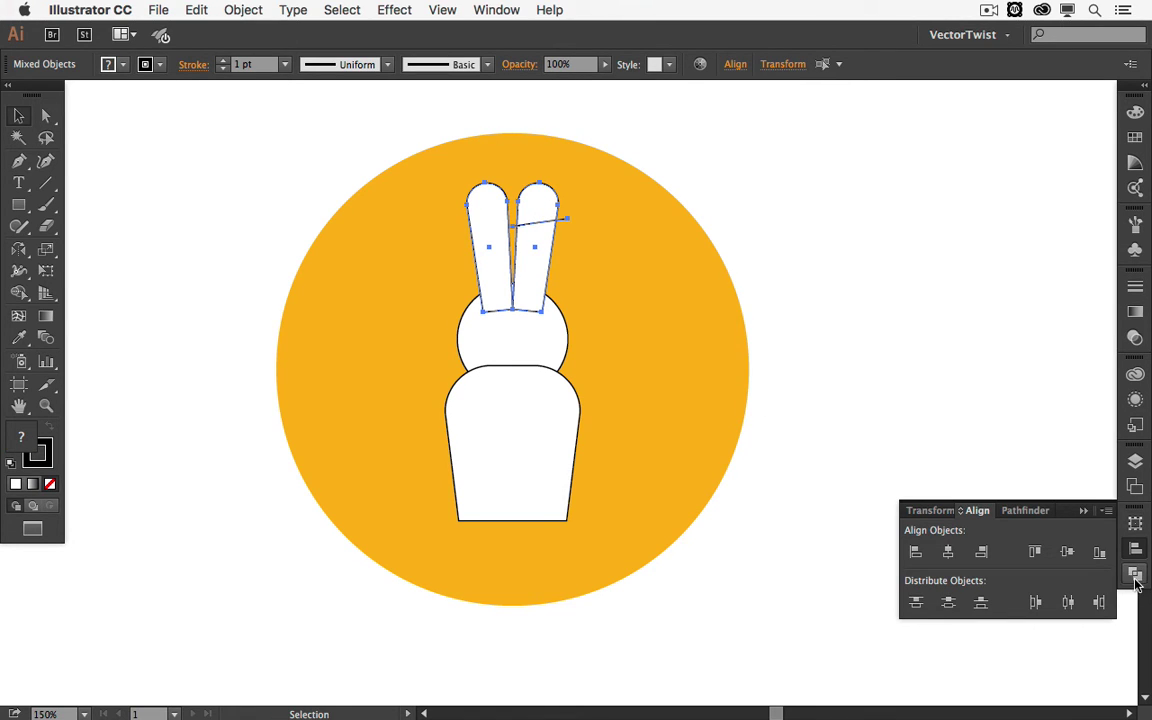
pyautogui.click(1022, 511)
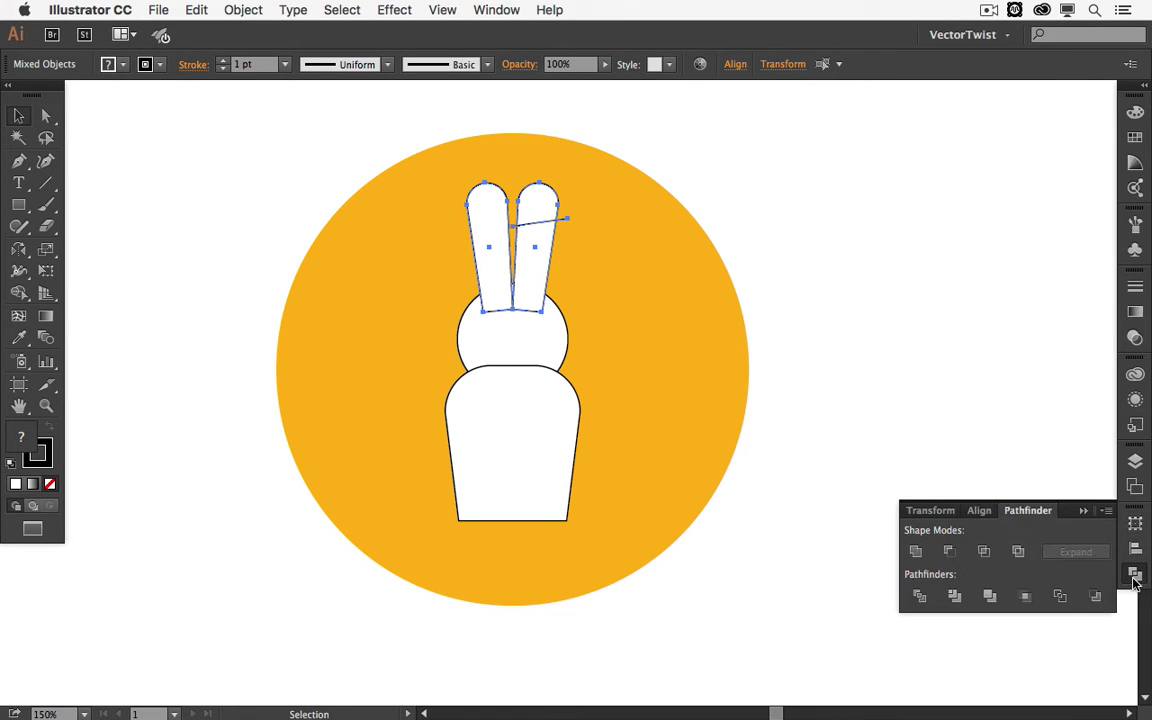
pyautogui.click(919, 597)
# Rotate the right ear's cut-off tip about -176° and move it down onto the ear
pyautogui.click(776, 206)
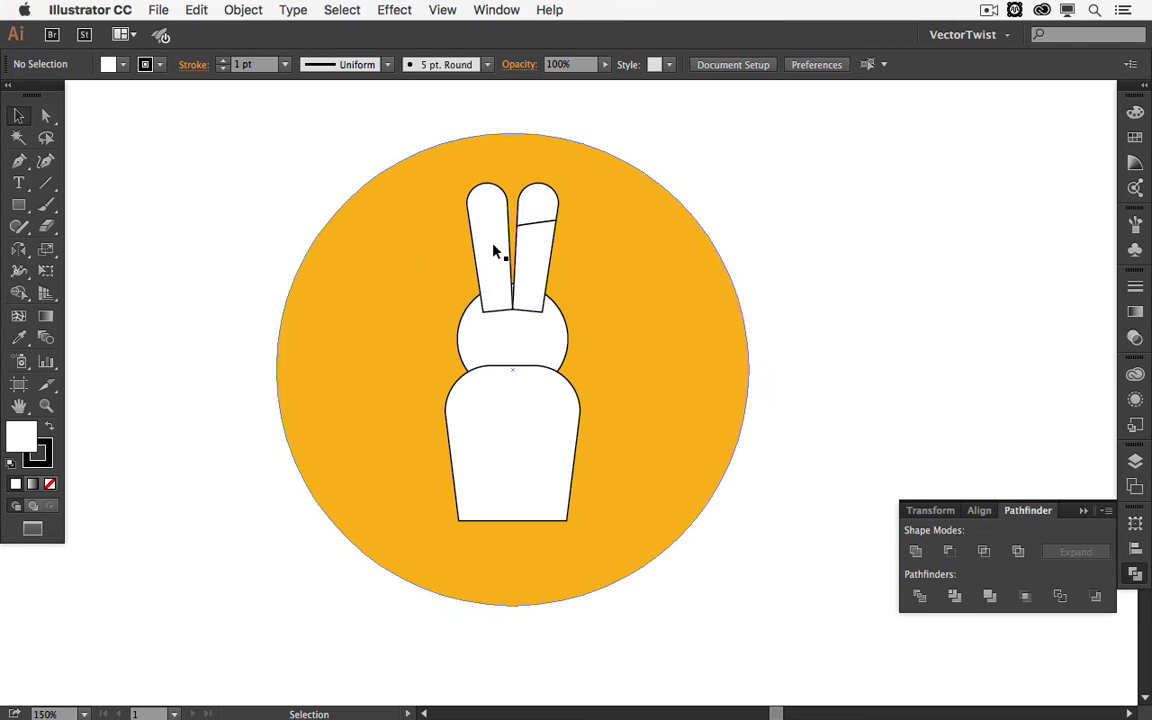
pyautogui.press('a')
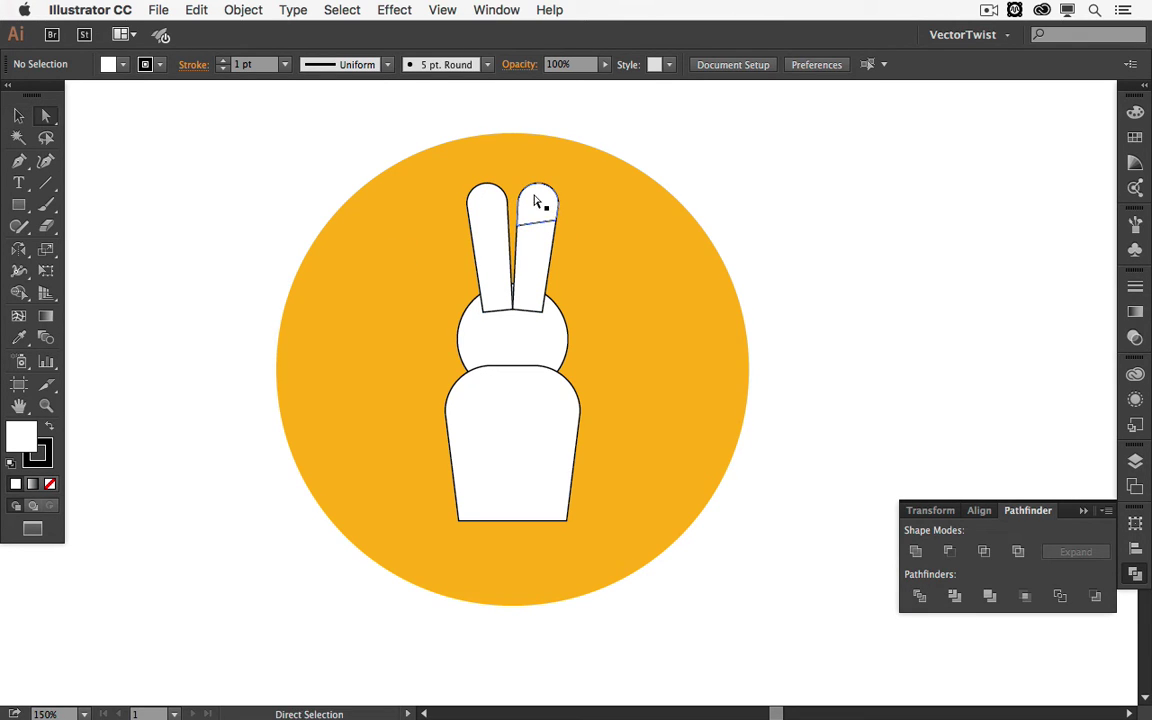
pyautogui.click(538, 207)
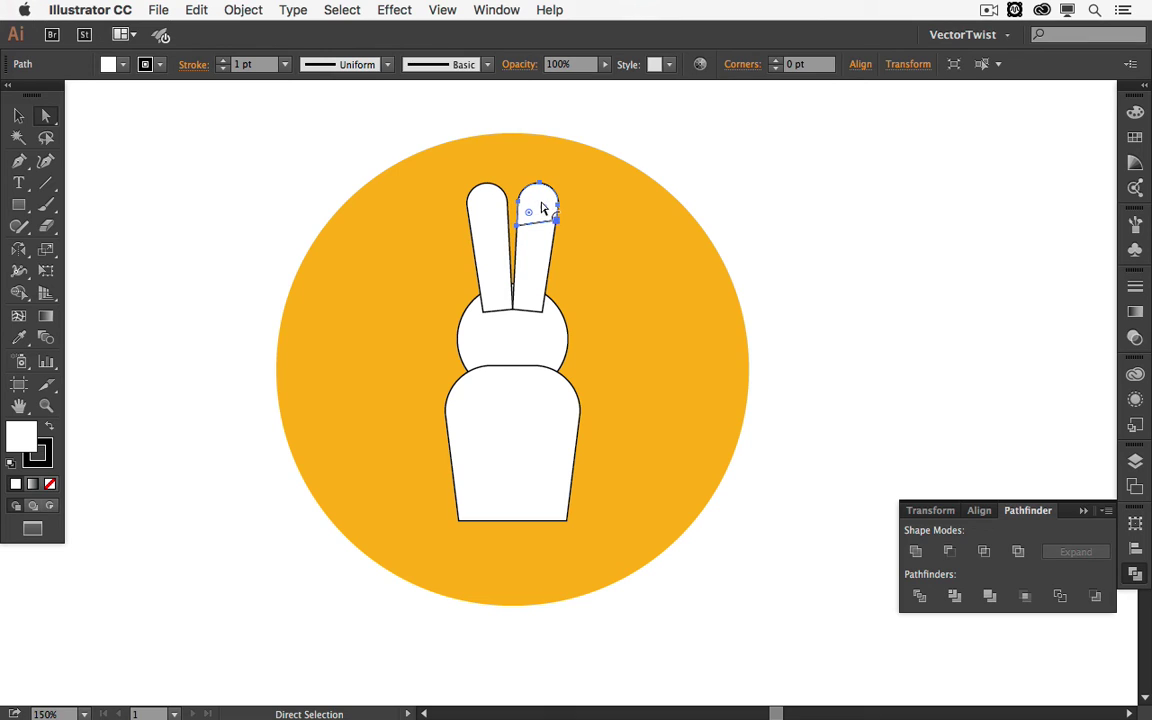
pyautogui.press('e')
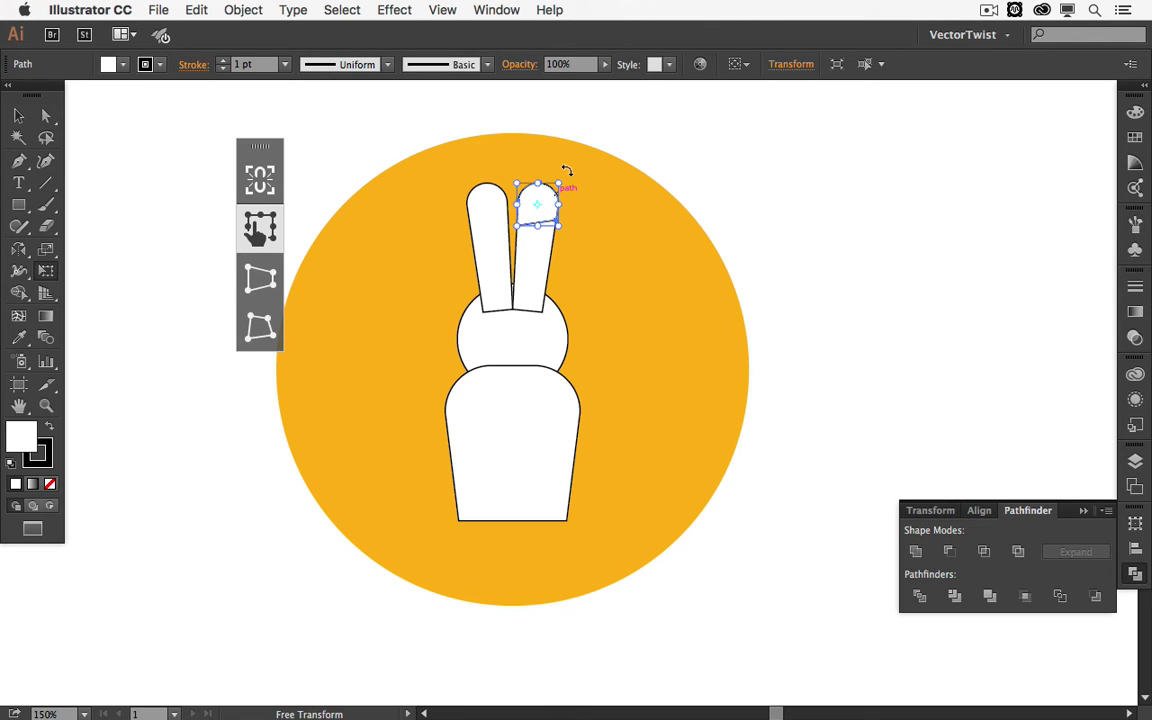
pyautogui.moveTo(562, 173); pyautogui.dragTo(524, 247)
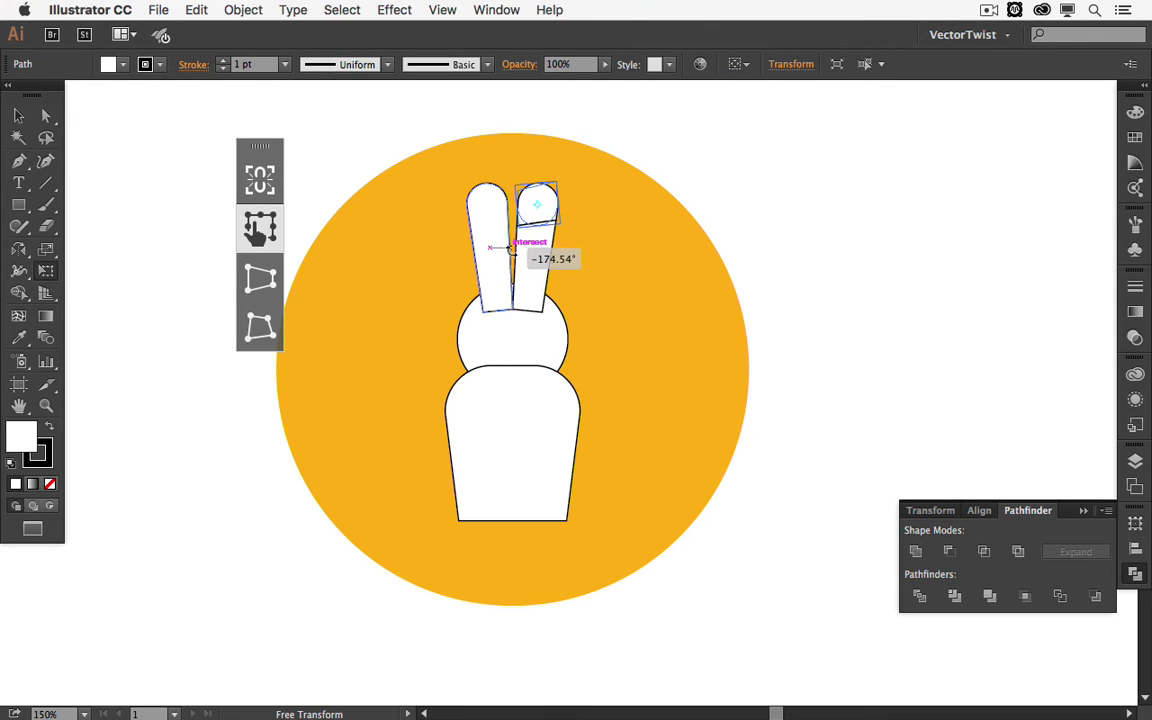
pyautogui.moveTo(542, 195); pyautogui.dragTo(548, 242)
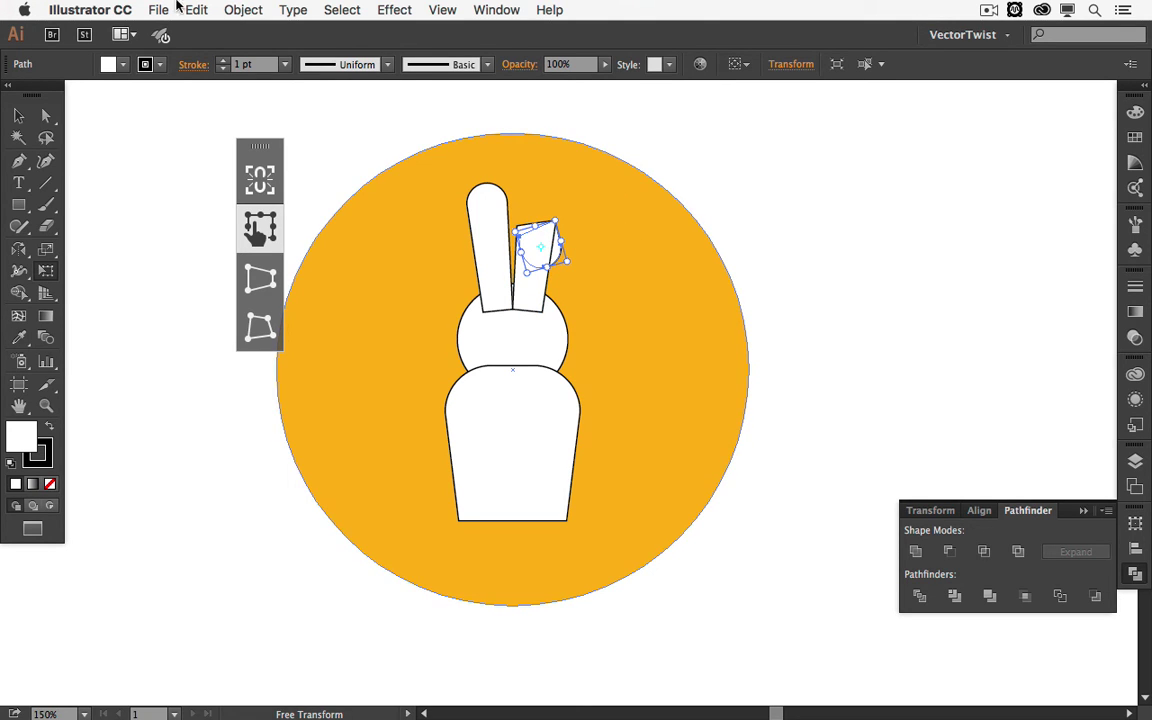
# Bring the ear tip to the front of the stacking order
pyautogui.click(245, 10)
pyautogui.moveTo(265, 55)
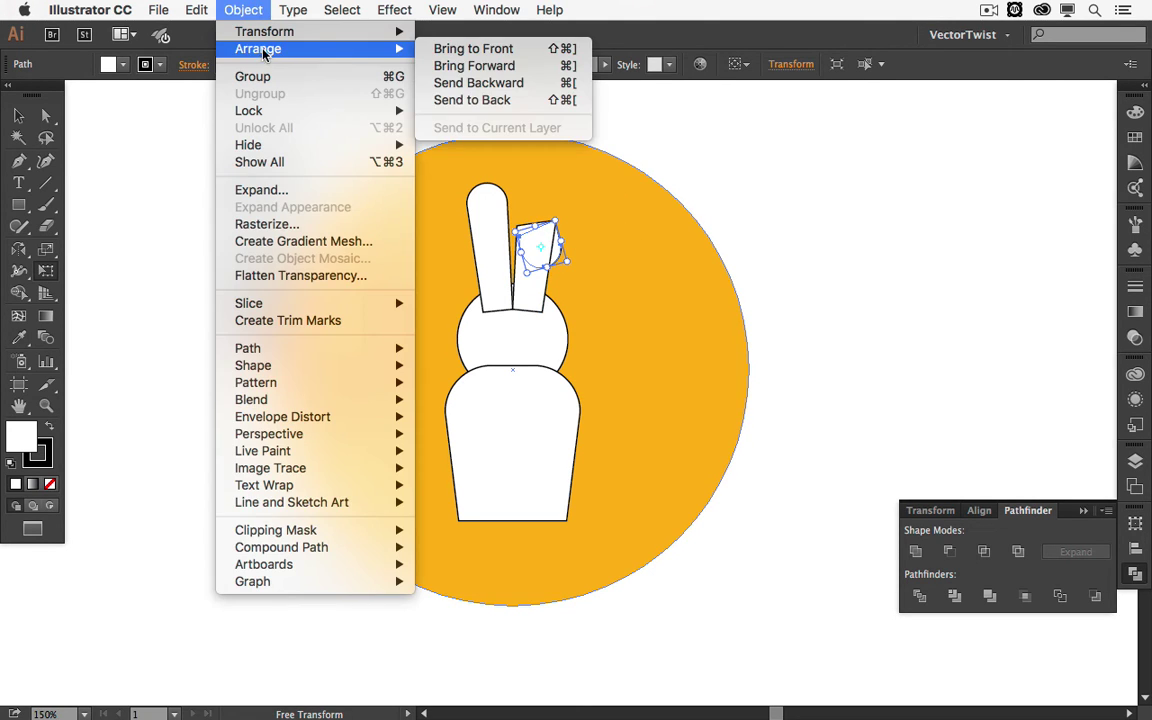
pyautogui.click(497, 55)
# Zoom to 400% and align the folded flap's top corners flush with the ear's cut edge
pyautogui.press('super+equal')
pyautogui.press('super+equal')
pyautogui.press('super+equal')
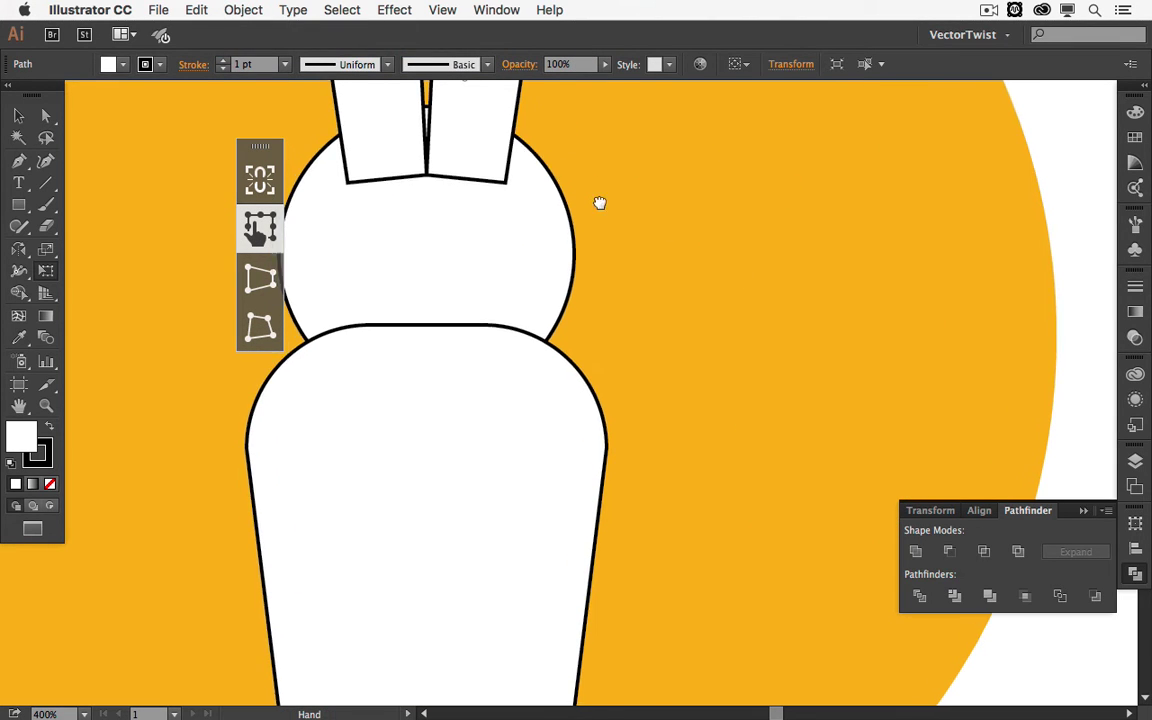
pyautogui.scroll(5, 694, 458)
pyautogui.hscroll(-2, 694, 458)
pyautogui.press('a')
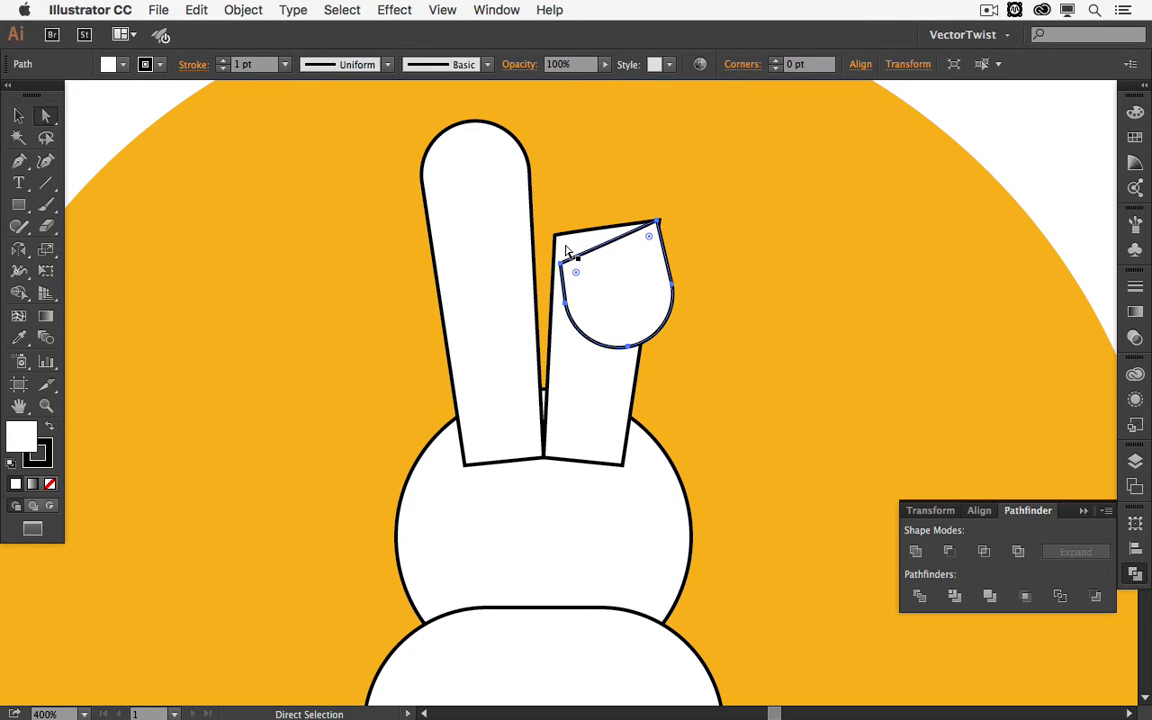
pyautogui.moveTo(563, 265); pyautogui.dragTo(558, 237)
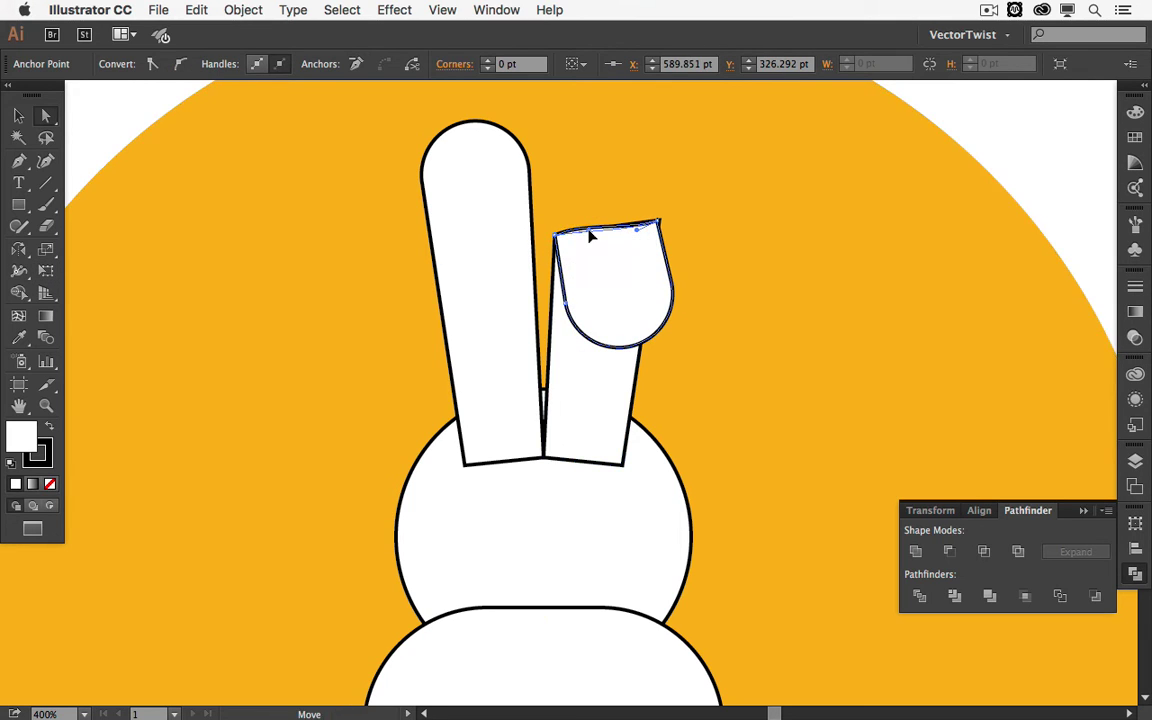
pyautogui.click(663, 226)
pyautogui.click(659, 222)
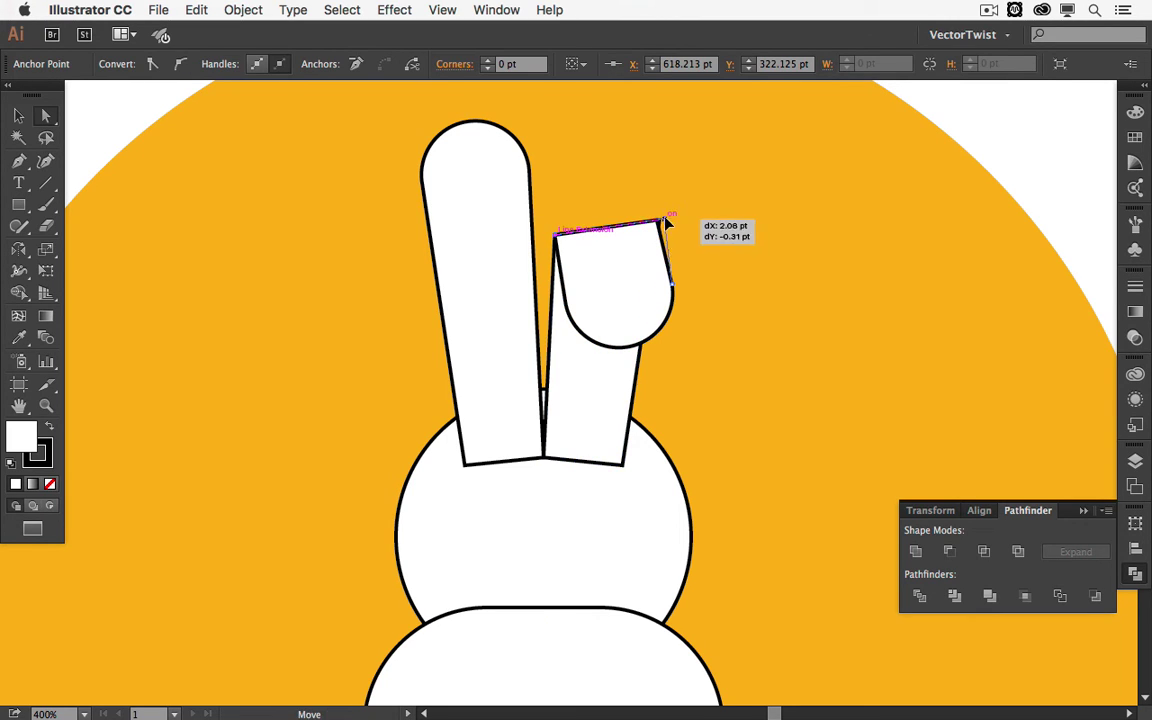
pyautogui.click(663, 226)
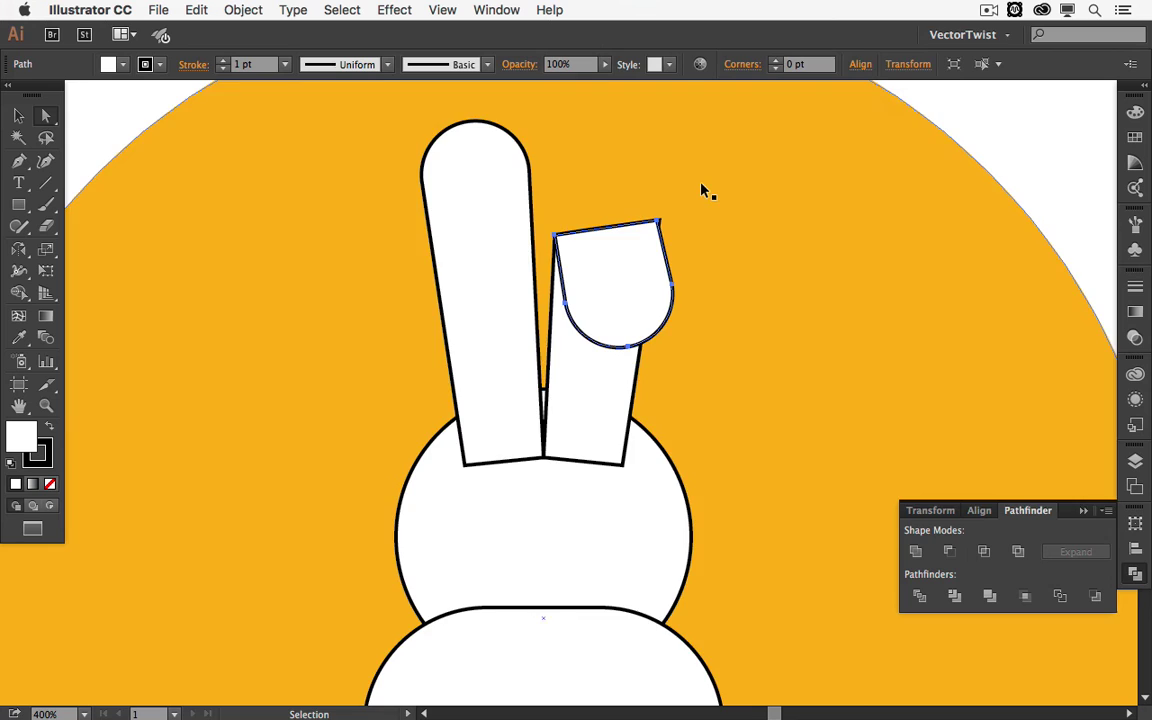
pyautogui.press('super+minus')
pyautogui.press('super+minus')
pyautogui.press('super+minus')
pyautogui.press('super+shift+a')
pyautogui.press('v')
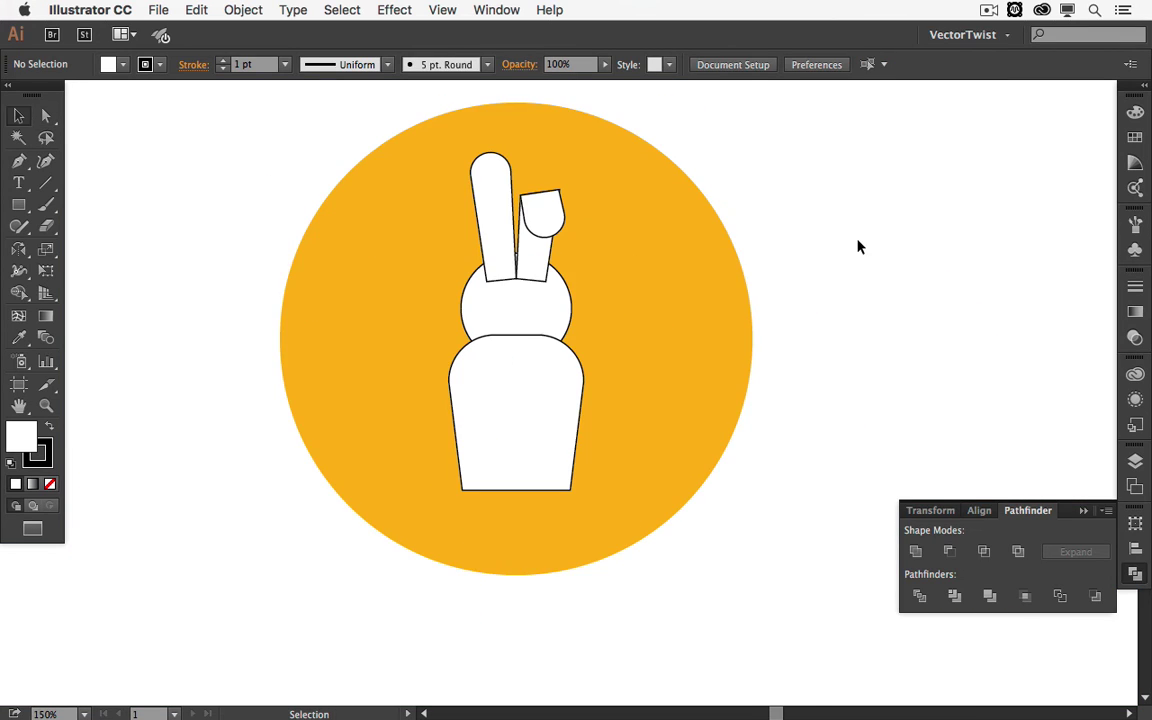
# Ungroup the bunny's ear pieces
pyautogui.click(498, 220)
pyautogui.click(244, 10)
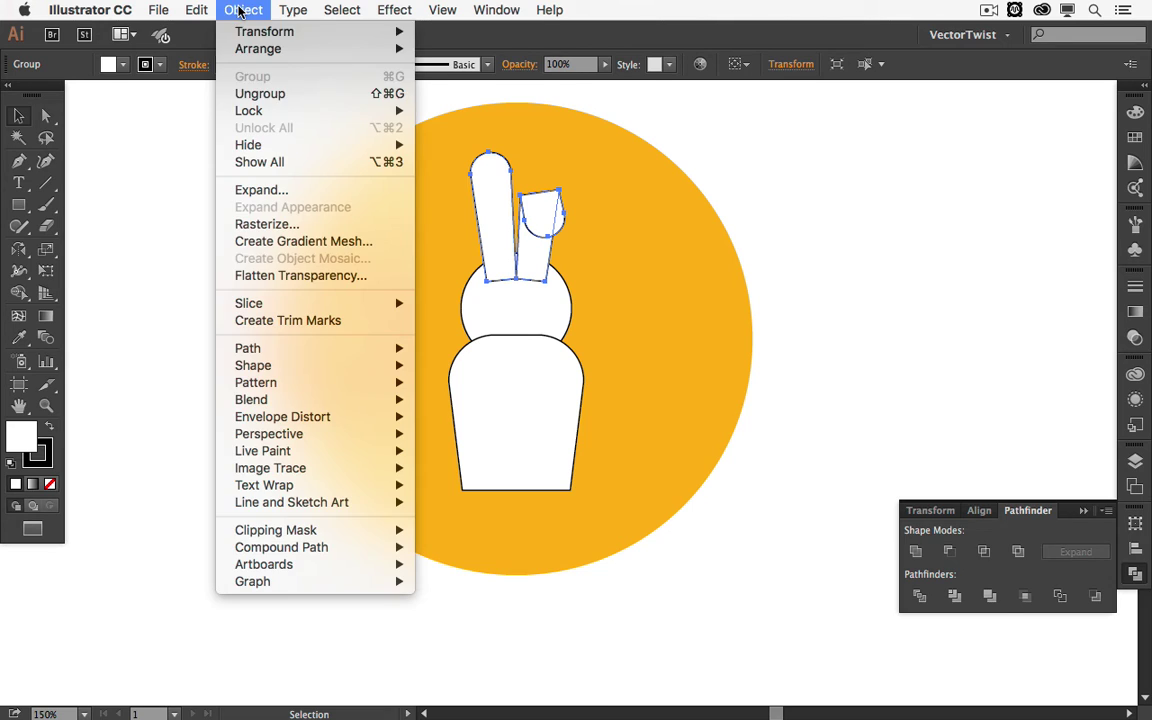
pyautogui.click(260, 93)
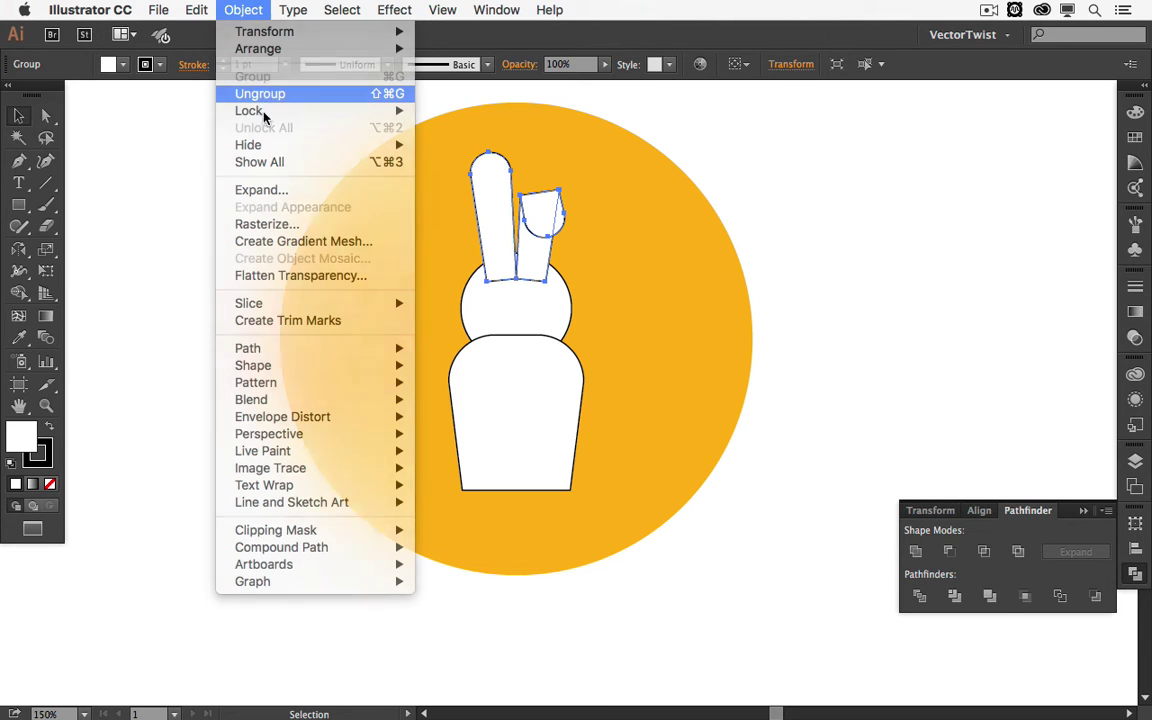
pyautogui.press('shift+super+a')
# Unite both ears, the head circle and the body into one shape with Pathfinder
pyautogui.click(500, 234)
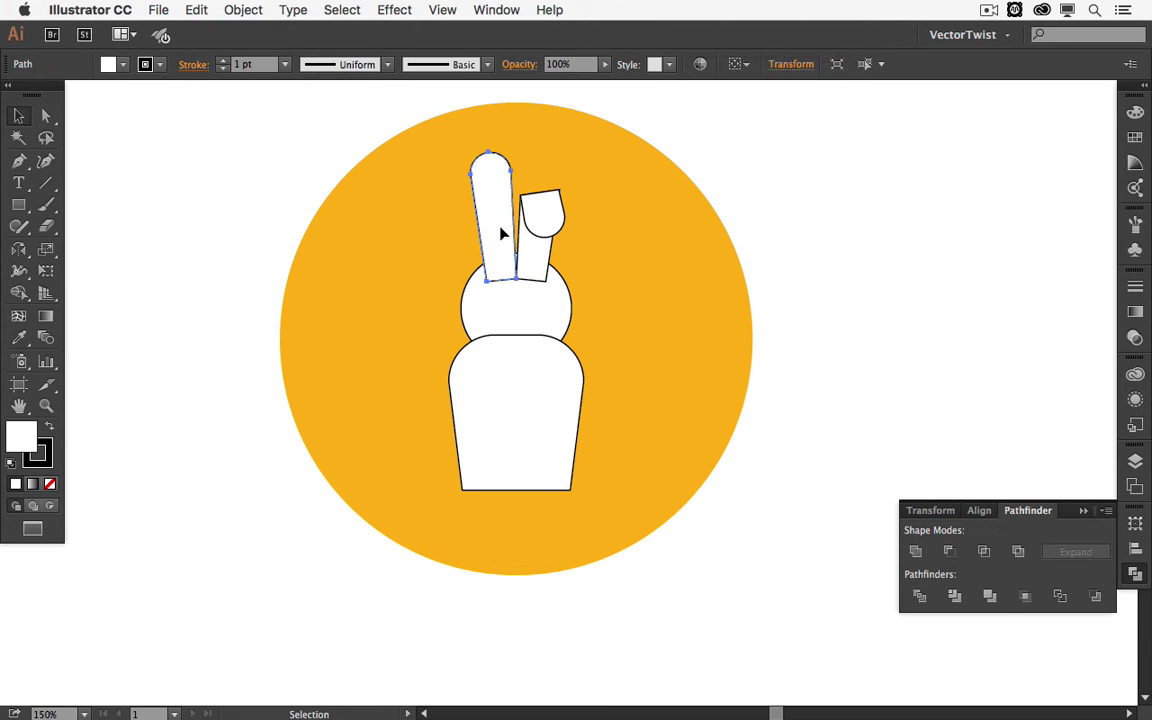
pyautogui.keyDown('shift'); pyautogui.click(537, 277); pyautogui.keyUp('shift')
pyautogui.keyDown('shift'); pyautogui.click(522, 319); pyautogui.keyUp('shift')
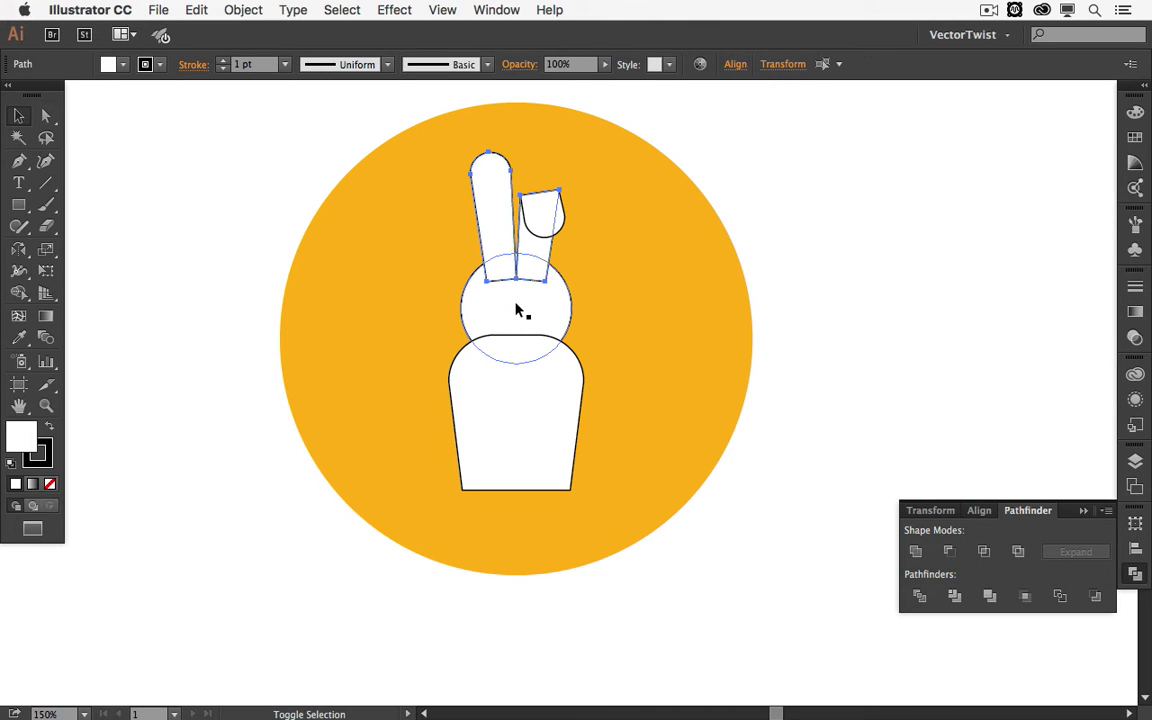
pyautogui.keyDown('shift'); pyautogui.click(498, 410); pyautogui.keyUp('shift')
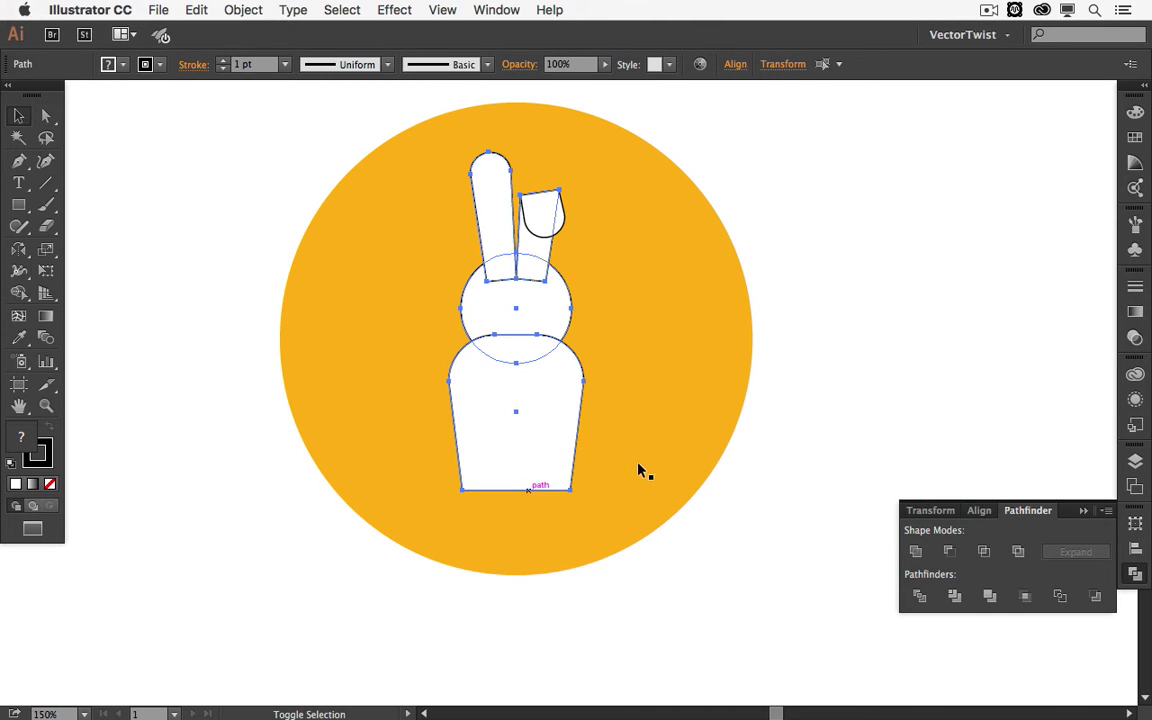
pyautogui.click(916, 553)
pyautogui.click(452, 206)
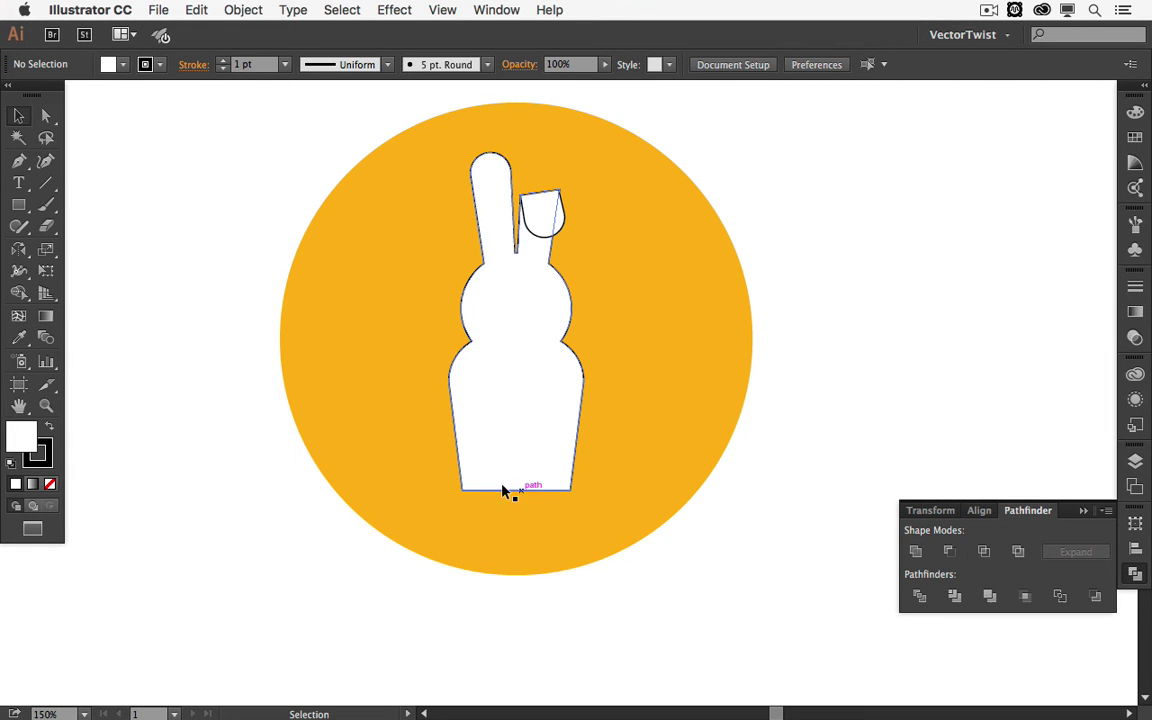
# Draw a small rectangle at the body's bottom, round its top corners, and duplicate it beside the first
pyautogui.click(18, 204)
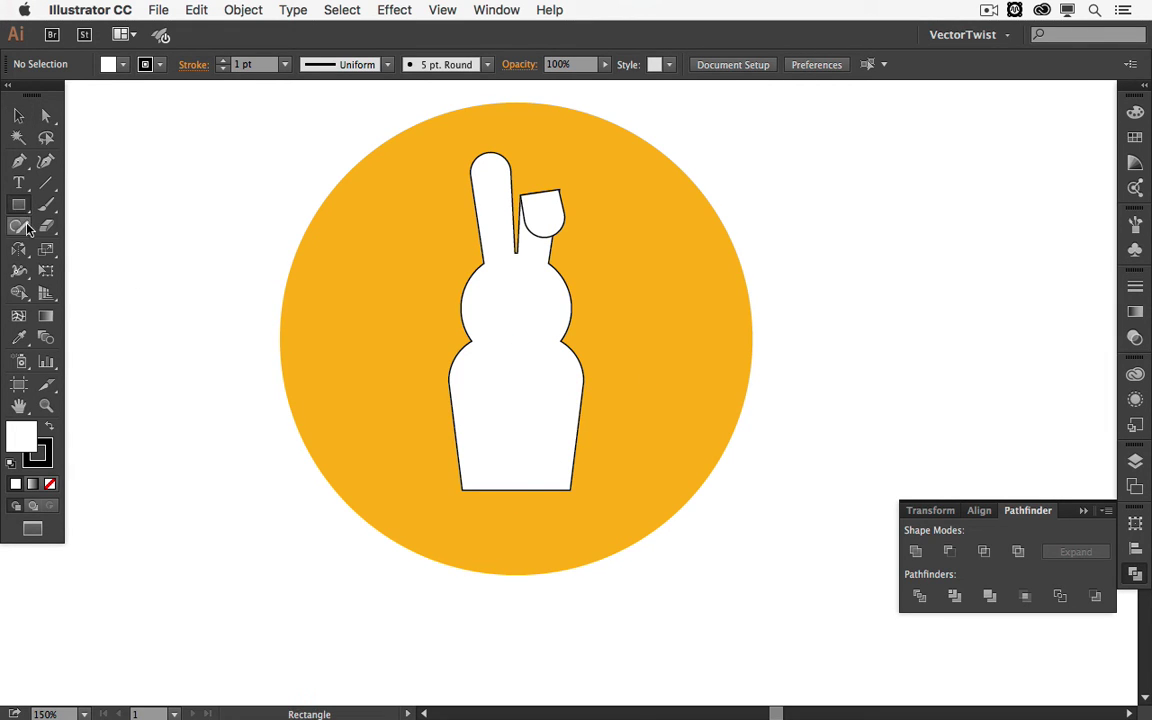
pyautogui.moveTo(490, 459); pyautogui.dragTo(551, 479)
pyautogui.press('super')
pyautogui.click(515, 459)
pyautogui.keyDown('shift'); pyautogui.click(511, 479); pyautogui.keyUp('shift')
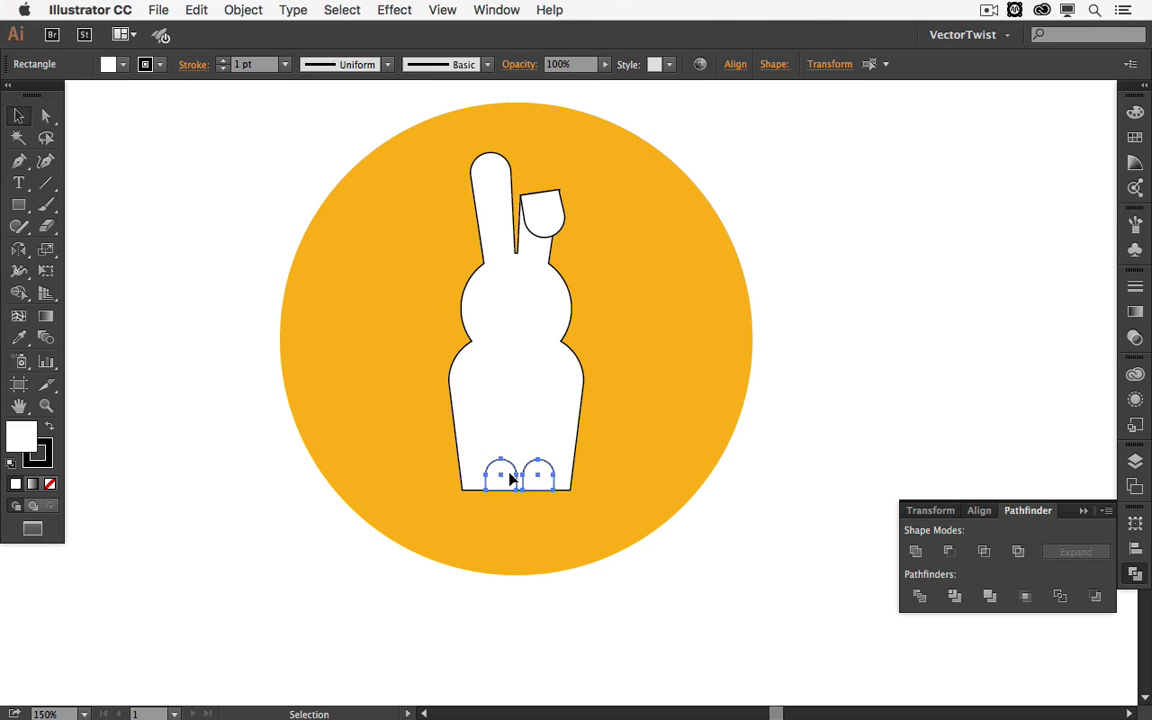
pyautogui.press('super+shift+a')
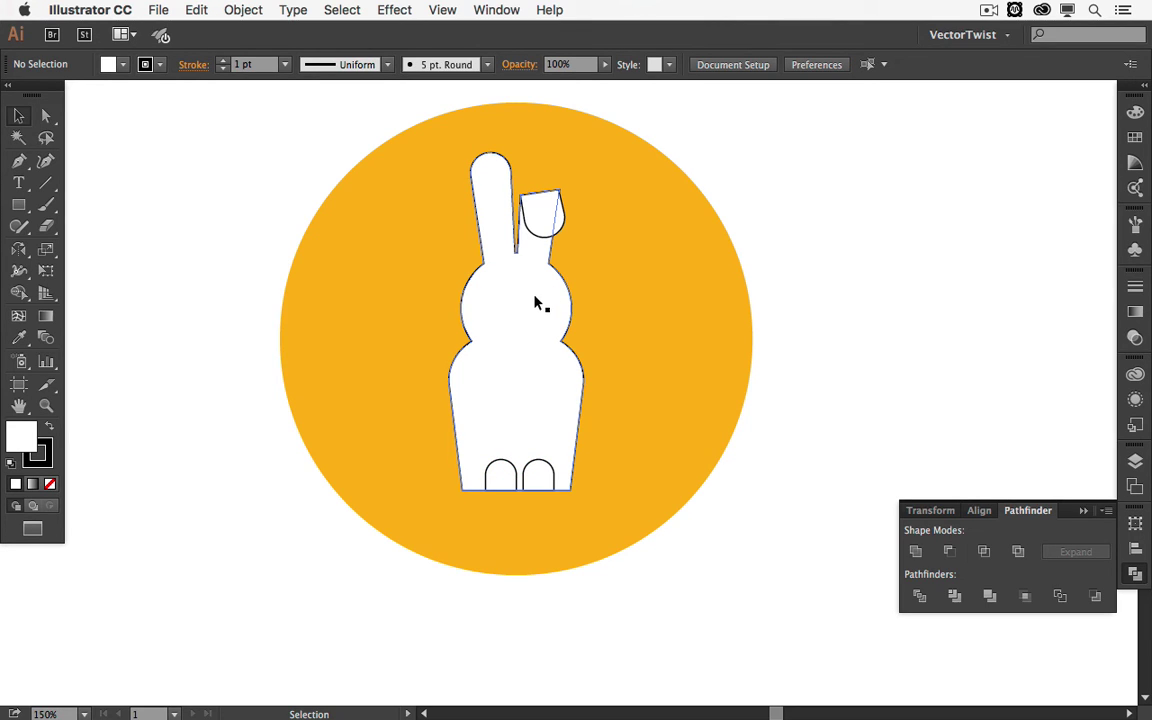
# Set the stroke weight of the body, folded ear flap and both feet to 3 pt
pyautogui.click(512, 316)
pyautogui.keyDown('shift'); pyautogui.click(535, 226); pyautogui.keyUp('shift')
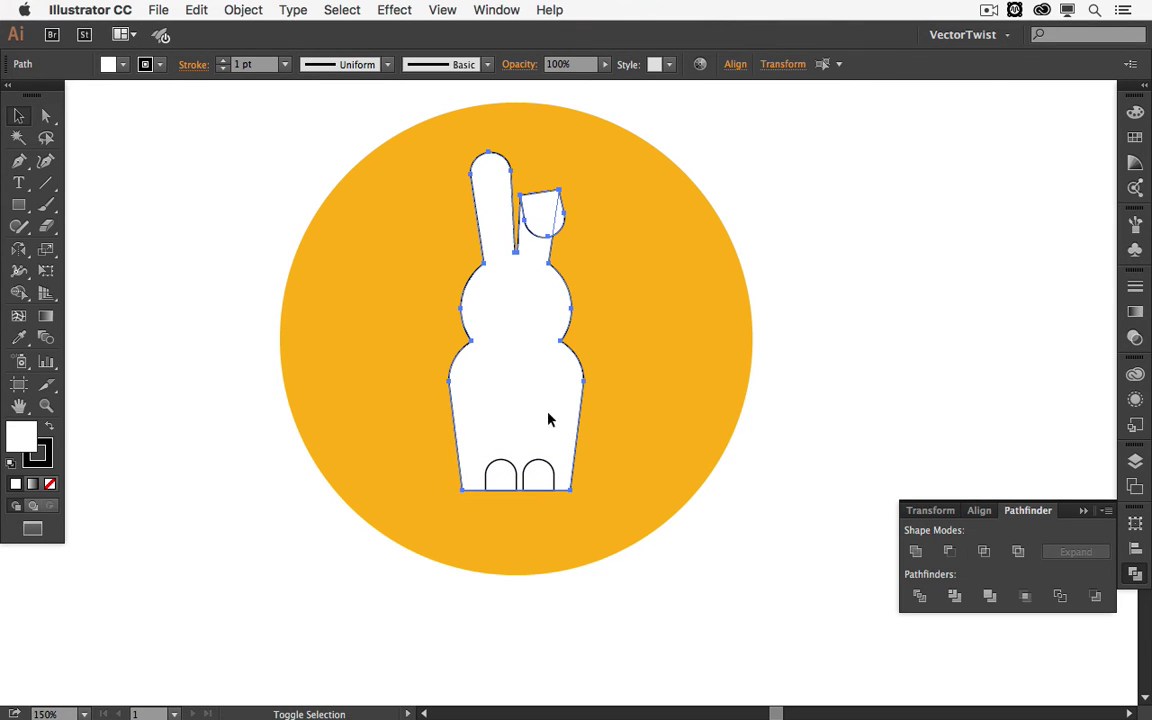
pyautogui.keyDown('shift'); pyautogui.click(499, 479); pyautogui.keyUp('shift')
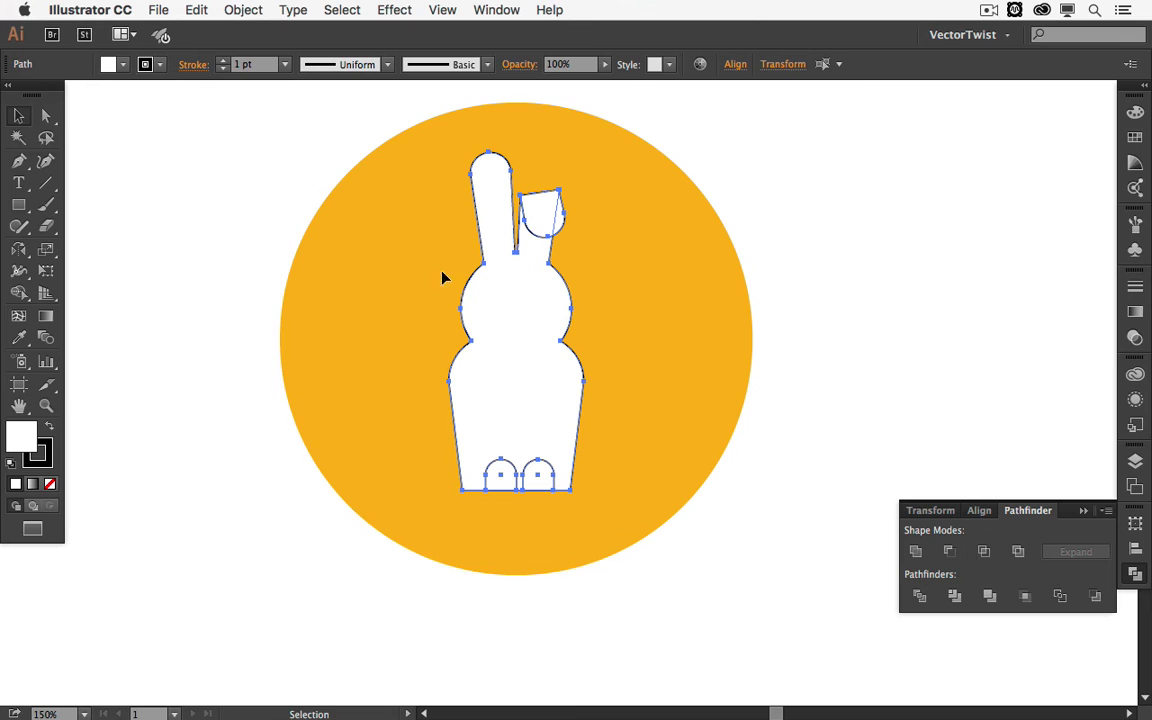
pyautogui.click(222, 60)
pyautogui.click(222, 60)
pyautogui.press('super+shift+a')
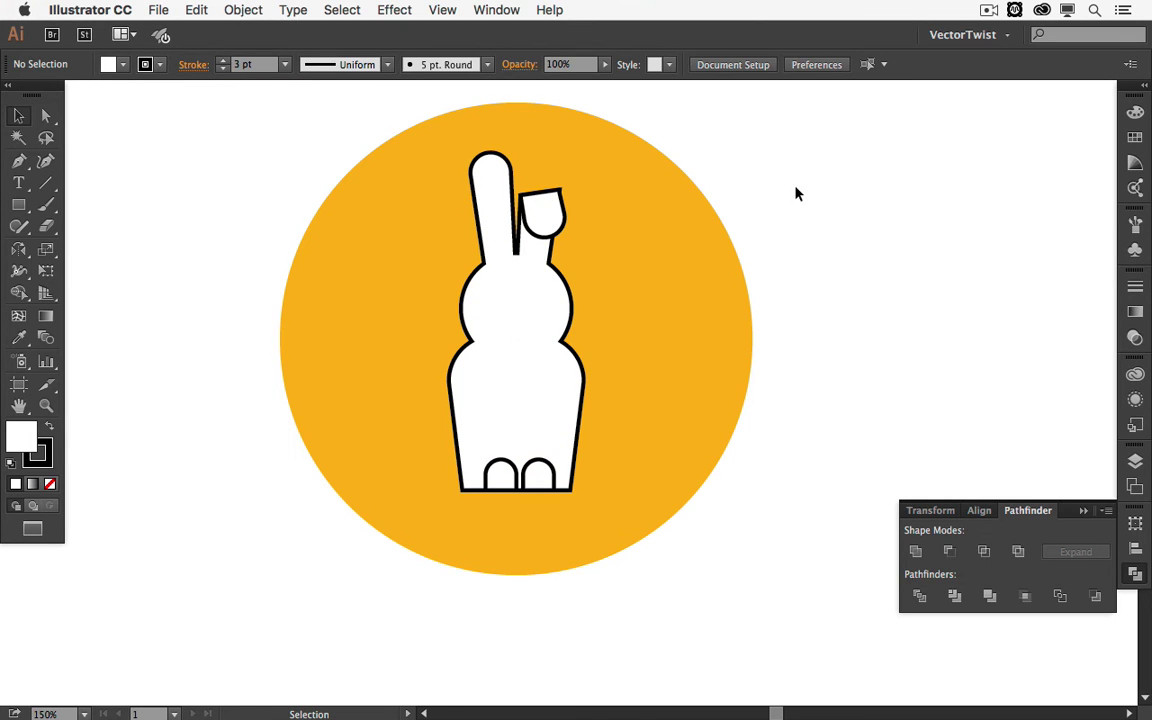
# Zoom in closer on the bunny
pyautogui.press('a')
pyautogui.click(548, 207)
pyautogui.press('super+equal')
pyautogui.press('super+shift+a')
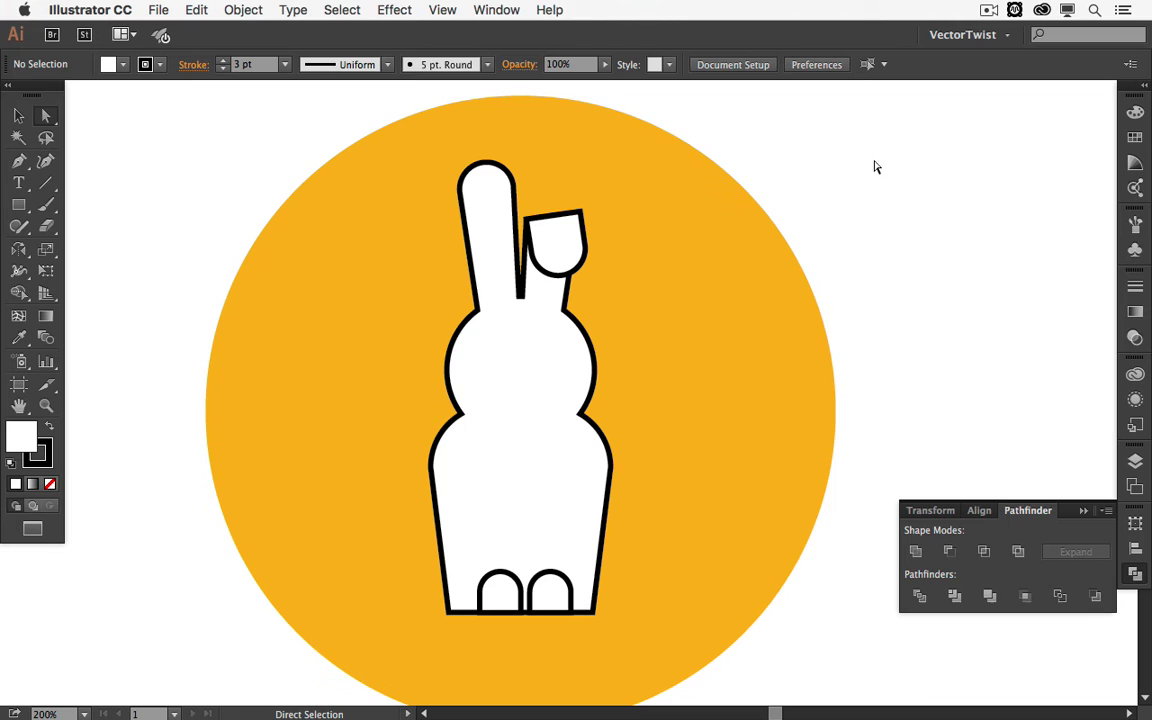
# Set a black fill with no outline and draw the bunny's small elliptical eyes
pyautogui.click(49, 430)
pyautogui.click(45, 451)
pyautogui.press('/')
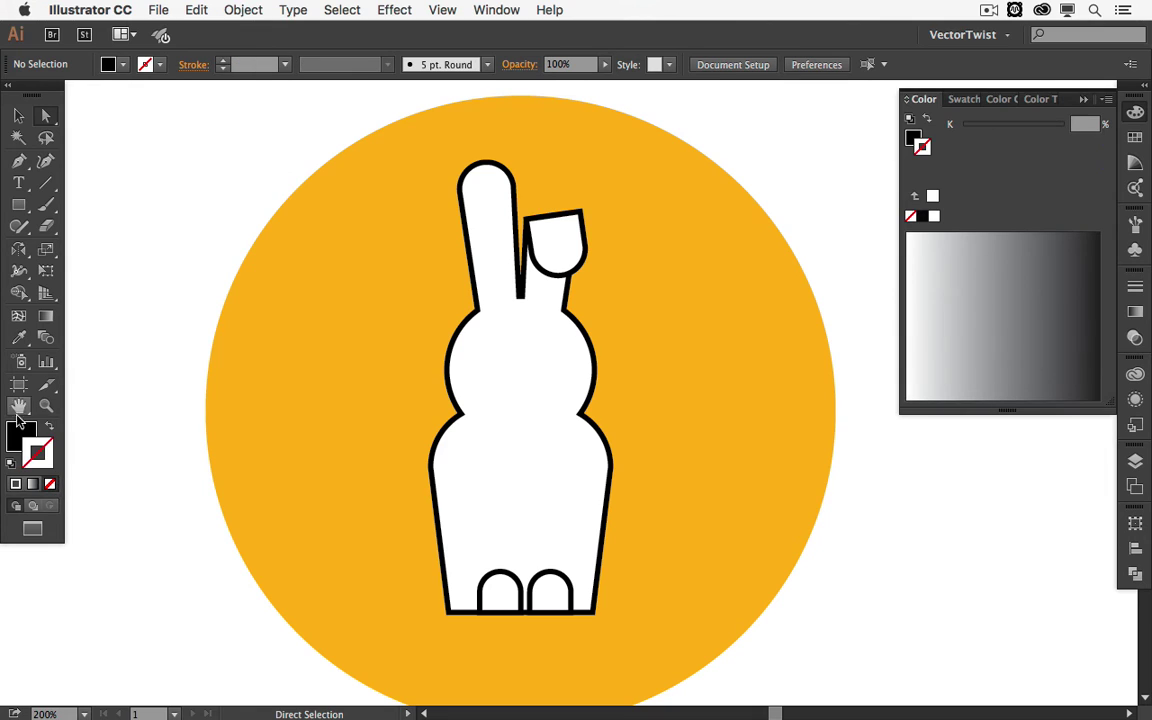
pyautogui.click(21, 437)
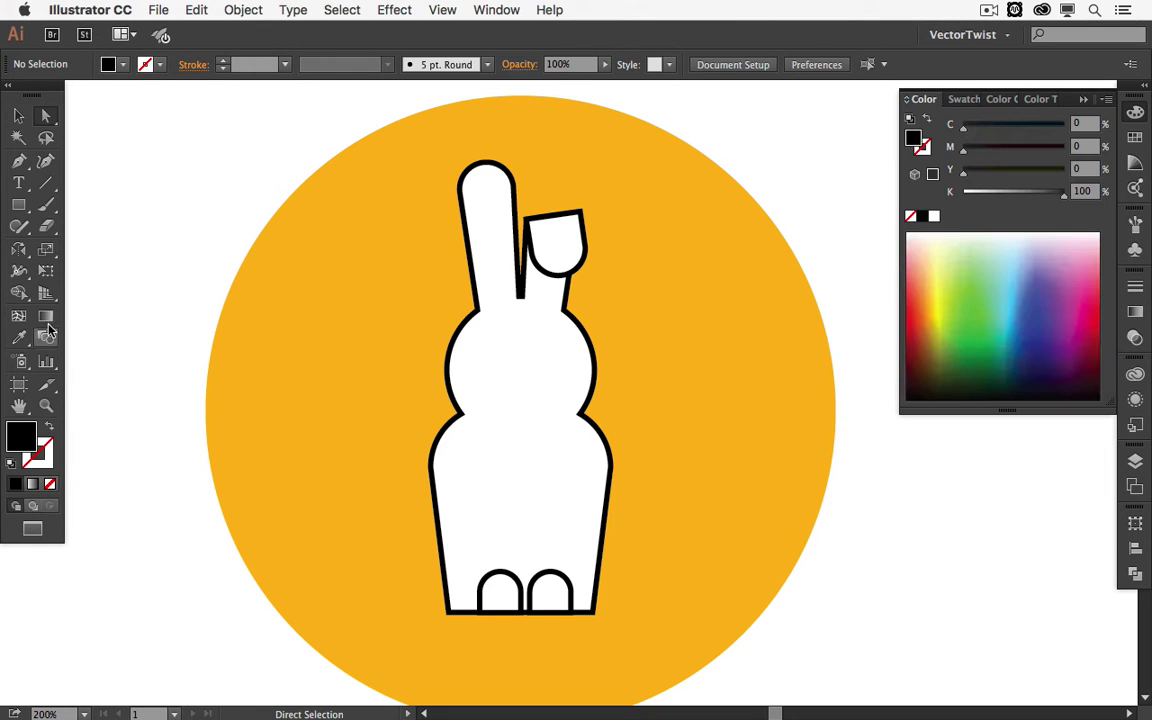
pyautogui.click(20, 207)
pyautogui.click(100, 247)
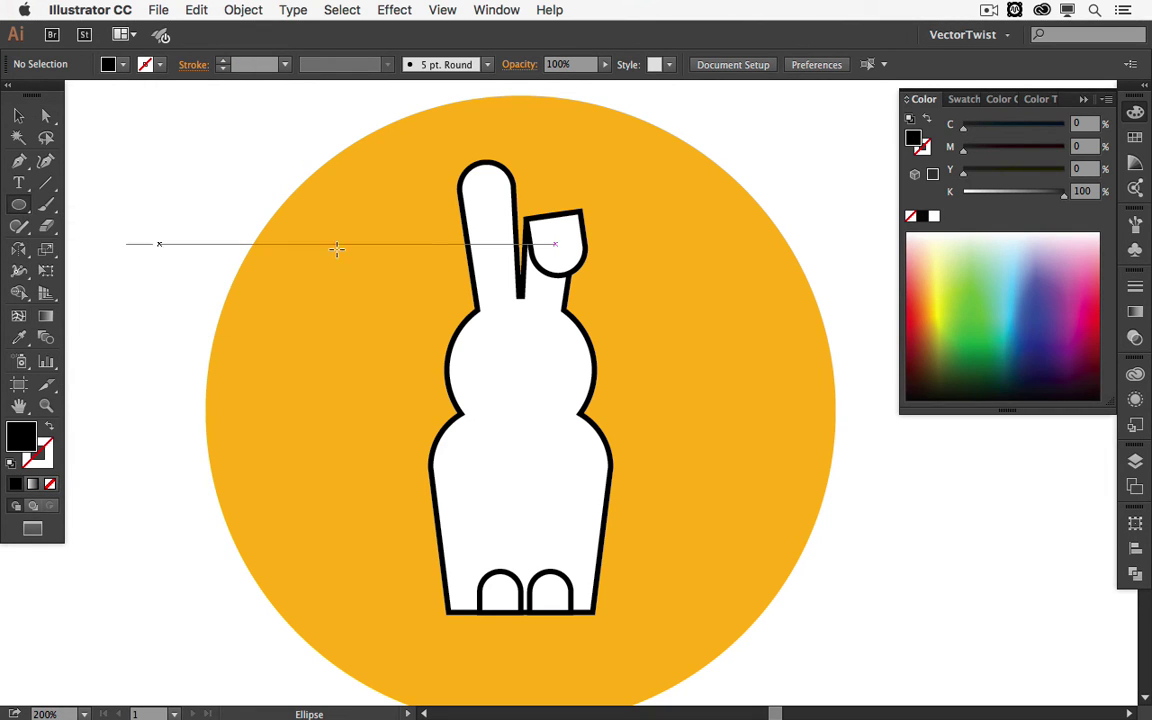
pyautogui.moveTo(501, 347); pyautogui.dragTo(531, 356)
pyautogui.press('v')
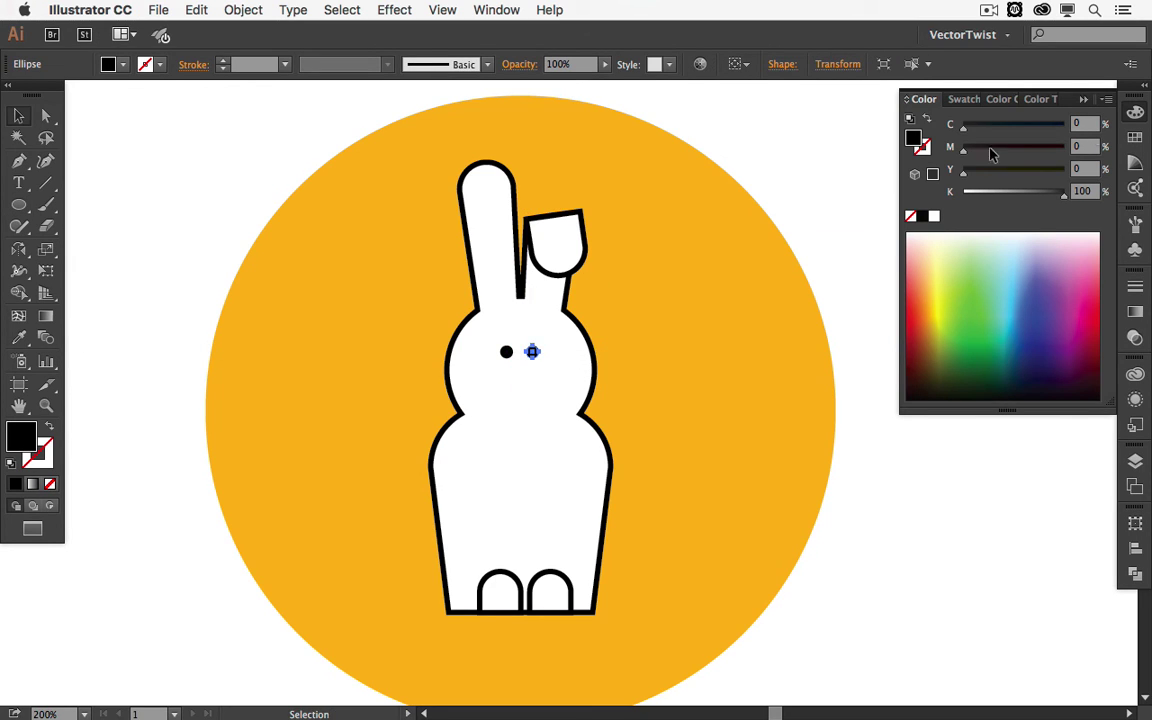
pyautogui.press('super+shift+a')
# Switch the fill to pink and draw a small oval nose below the eyes
pyautogui.click(1135, 139)
pyautogui.click(1024, 232)
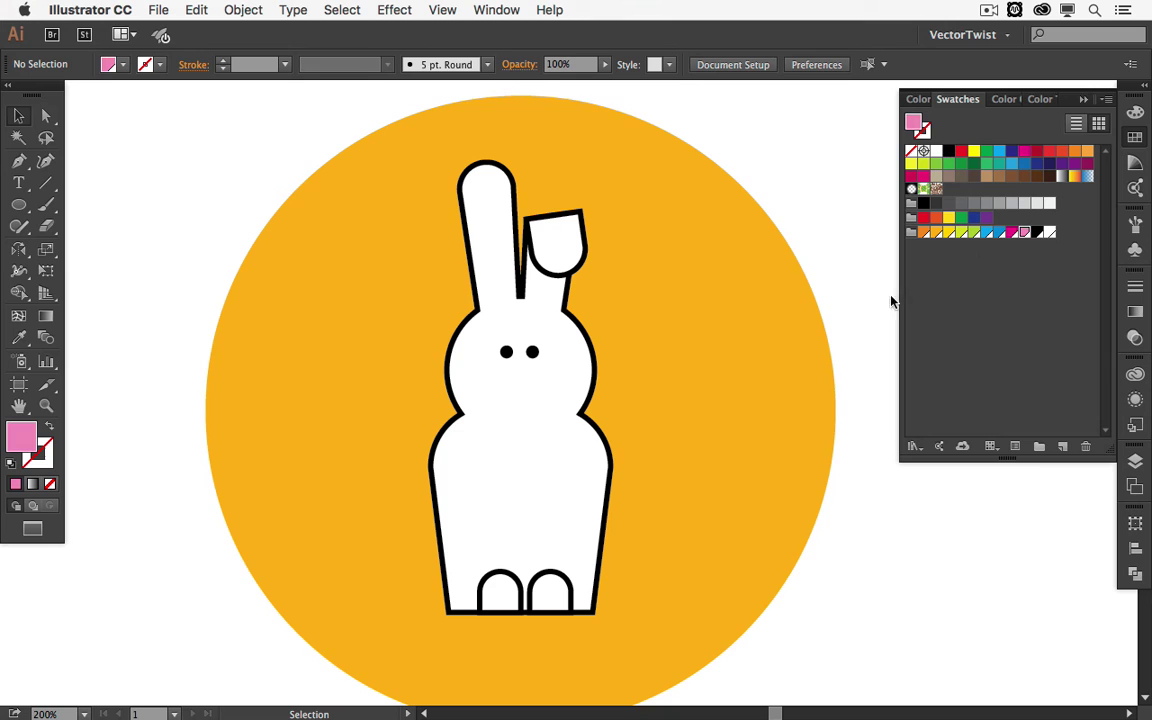
pyautogui.press('l')
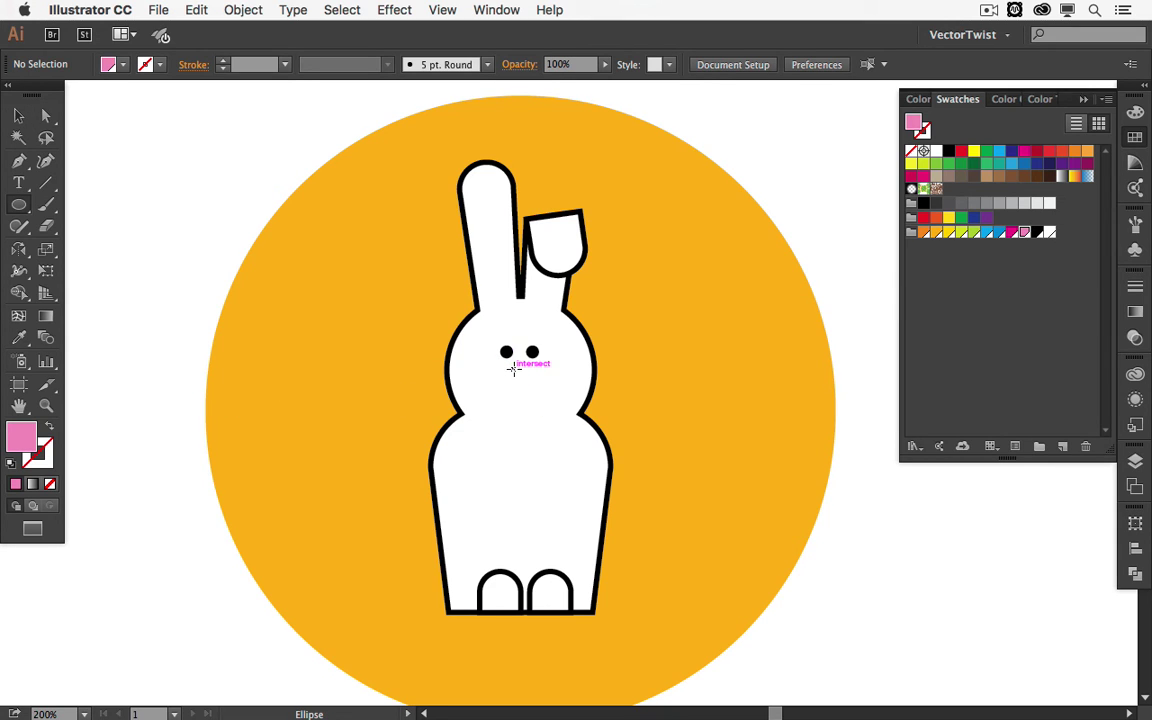
pyautogui.moveTo(514, 369); pyautogui.dragTo(526, 374)
pyautogui.press('super+shift+a')
pyautogui.press('v')
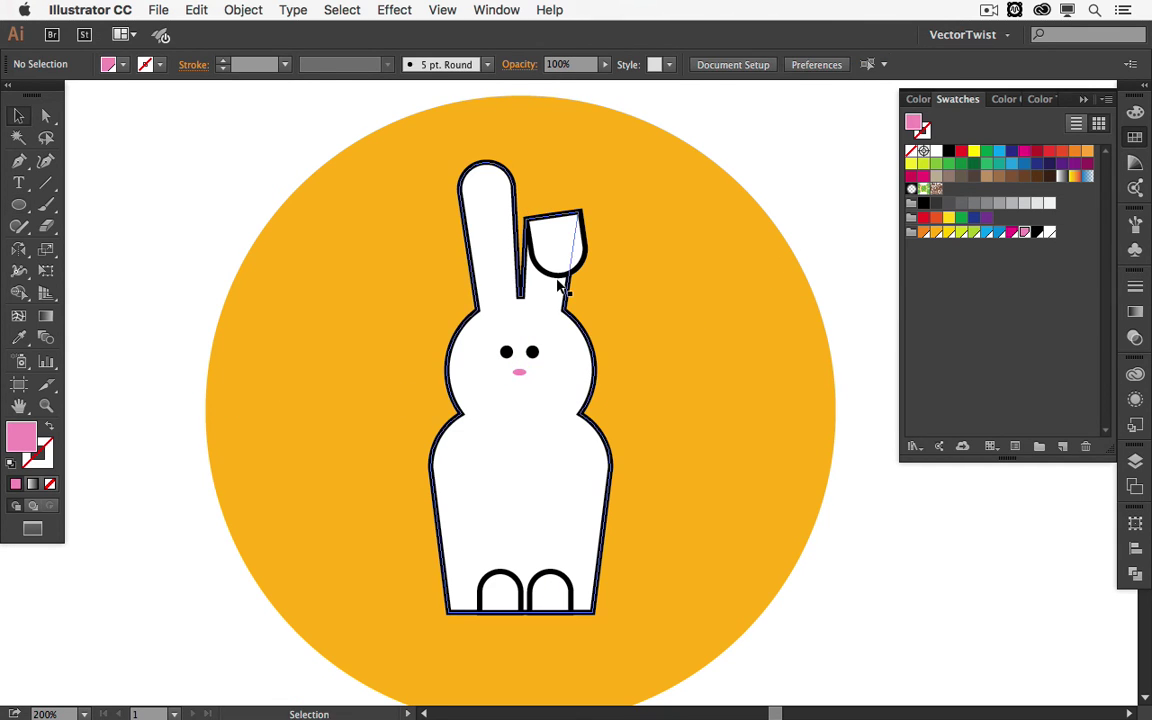
pyautogui.press('super+minus')
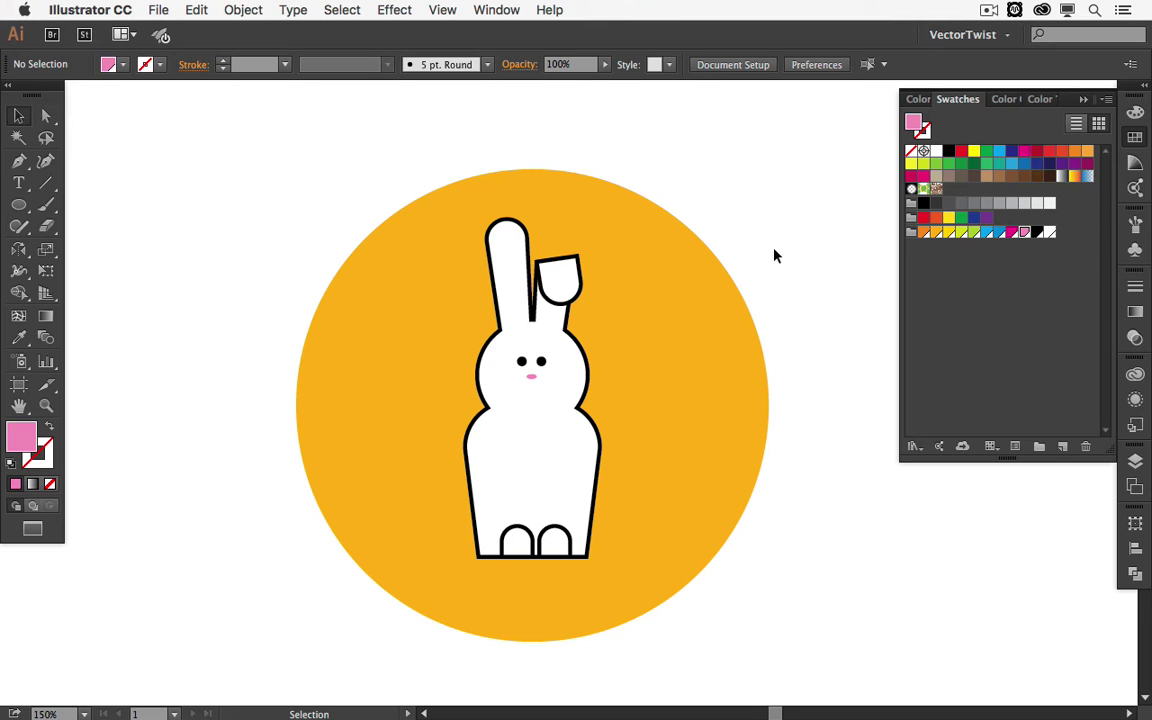
# With an orange fill, pen a closed four-corner shadow from the body's bottom-left corner to the ear tip
pyautogui.click(923, 231)
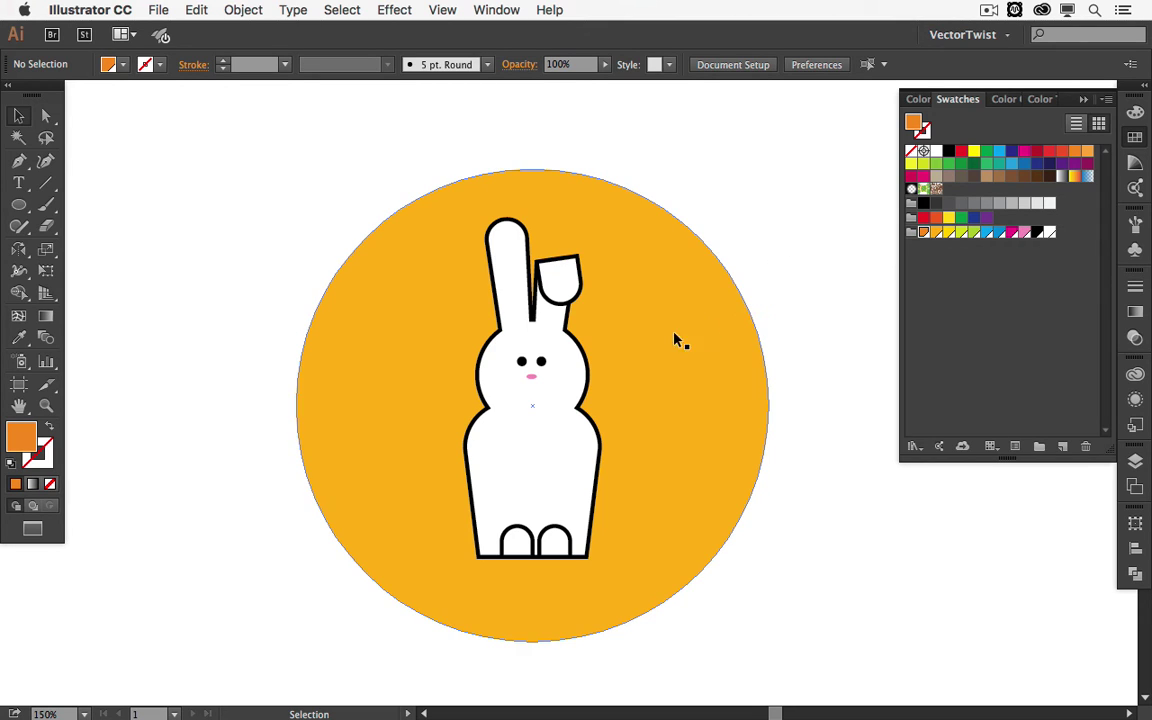
pyautogui.press('p')
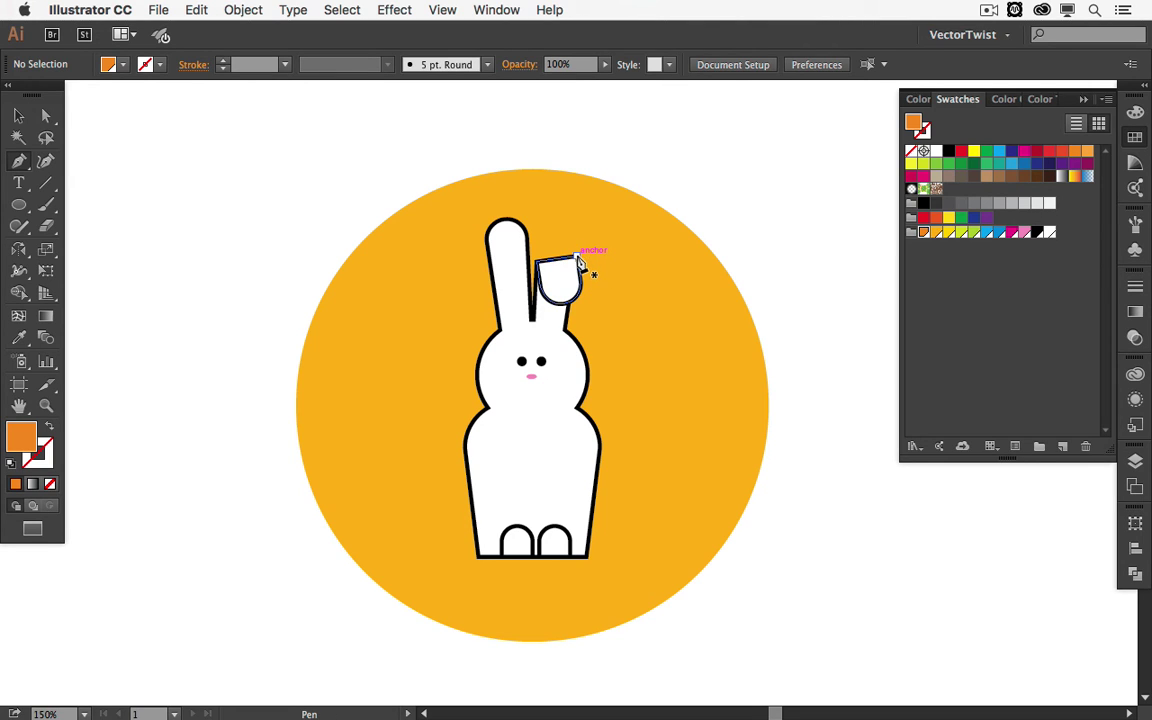
pyautogui.click(578, 260)
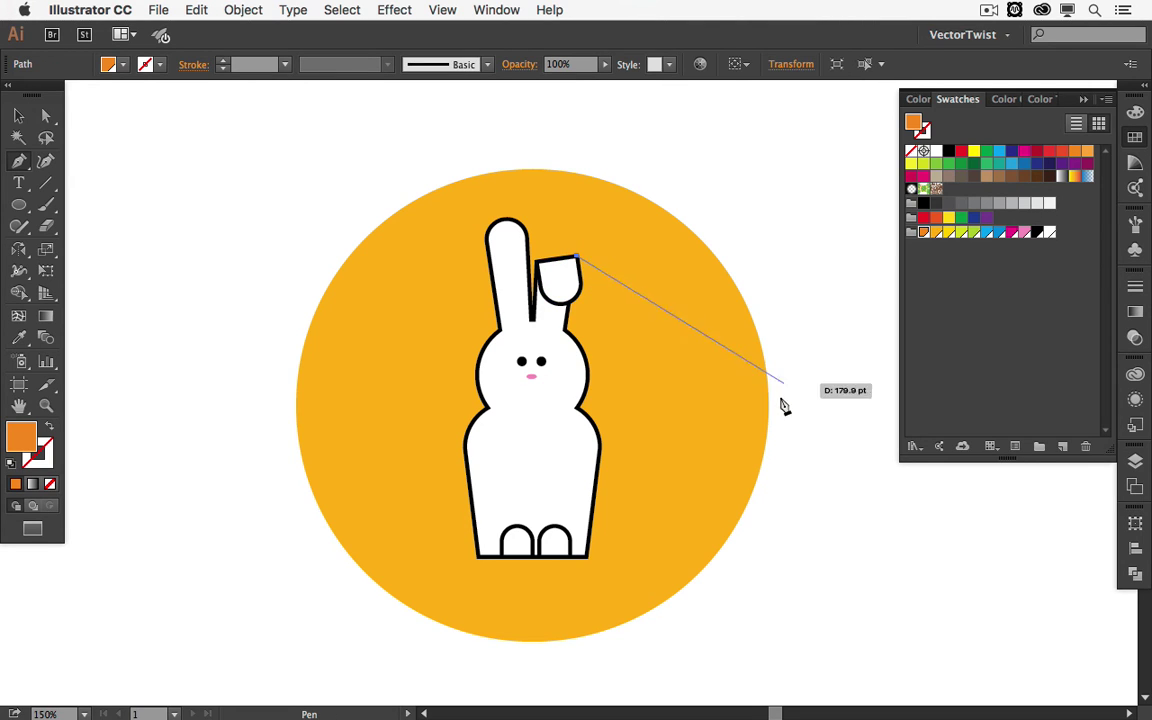
pyautogui.keyDown('super'); pyautogui.click(822, 510); pyautogui.keyUp('super')
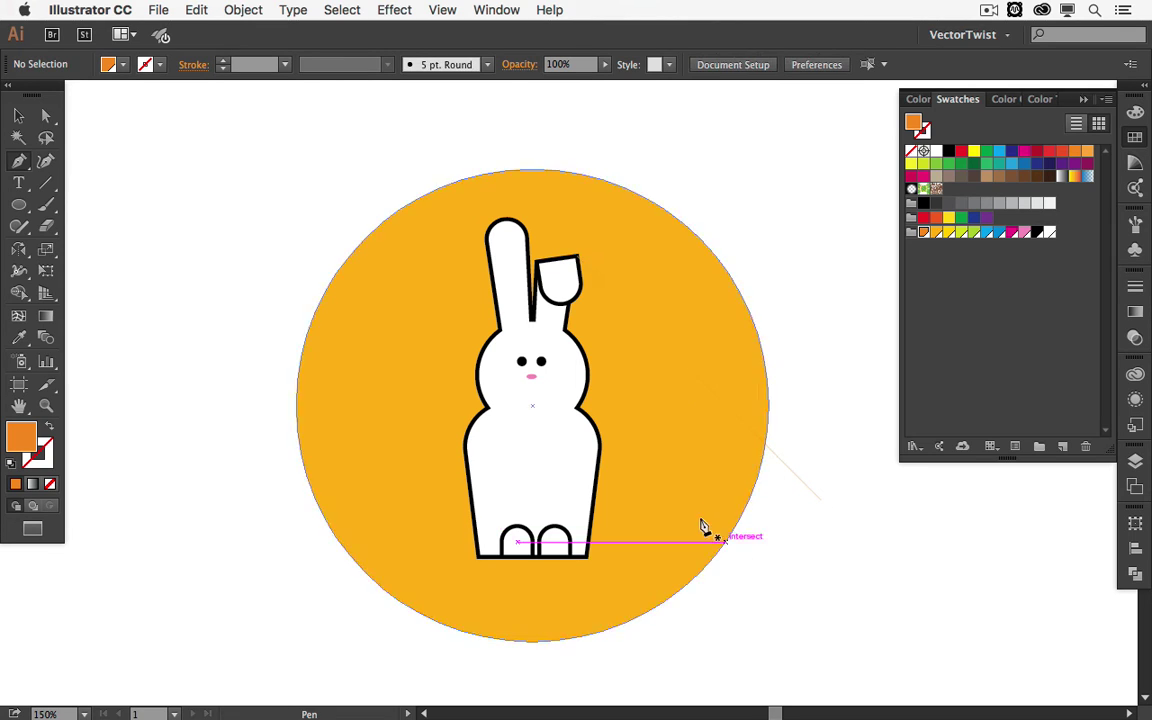
pyautogui.click(478, 557)
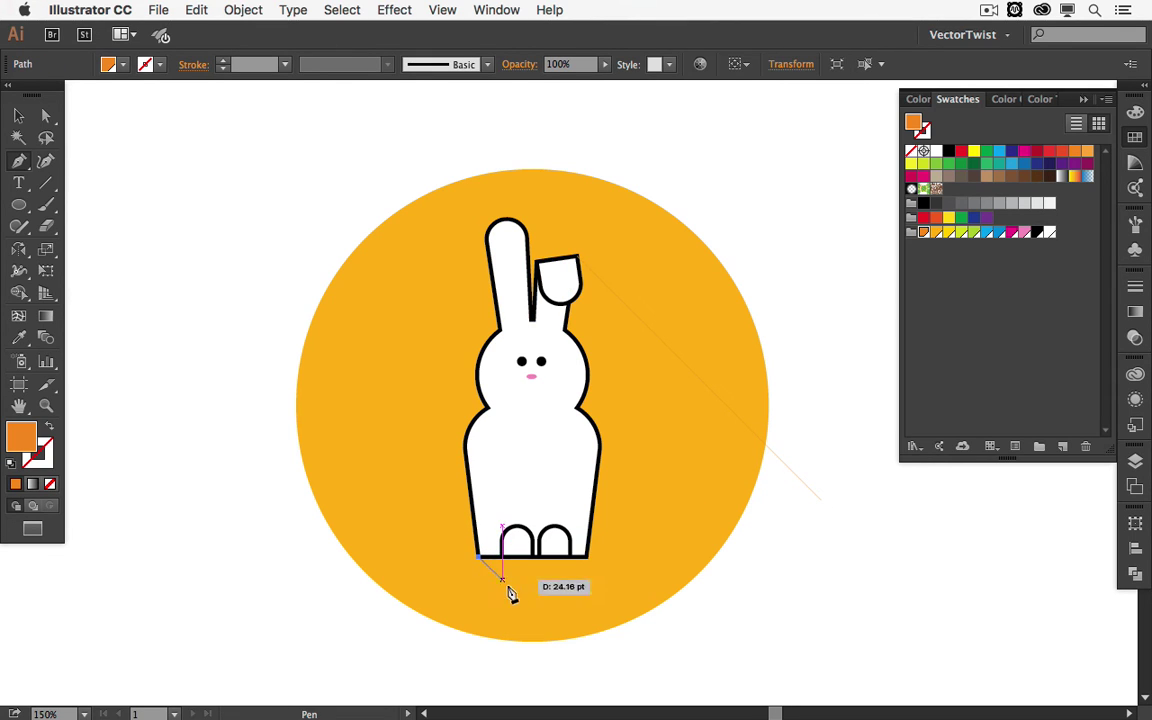
pyautogui.click(617, 692)
pyautogui.click(820, 500)
pyautogui.click(579, 259)
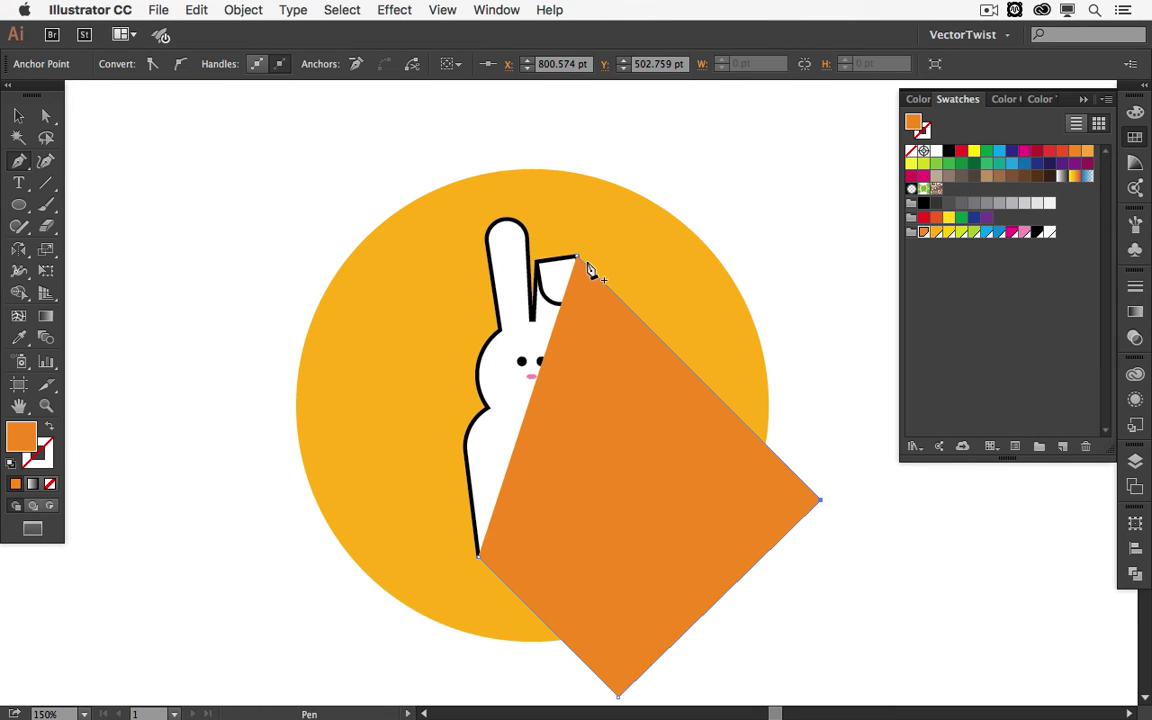
pyautogui.click(478, 560)
pyautogui.press('v')
pyautogui.click(489, 643)
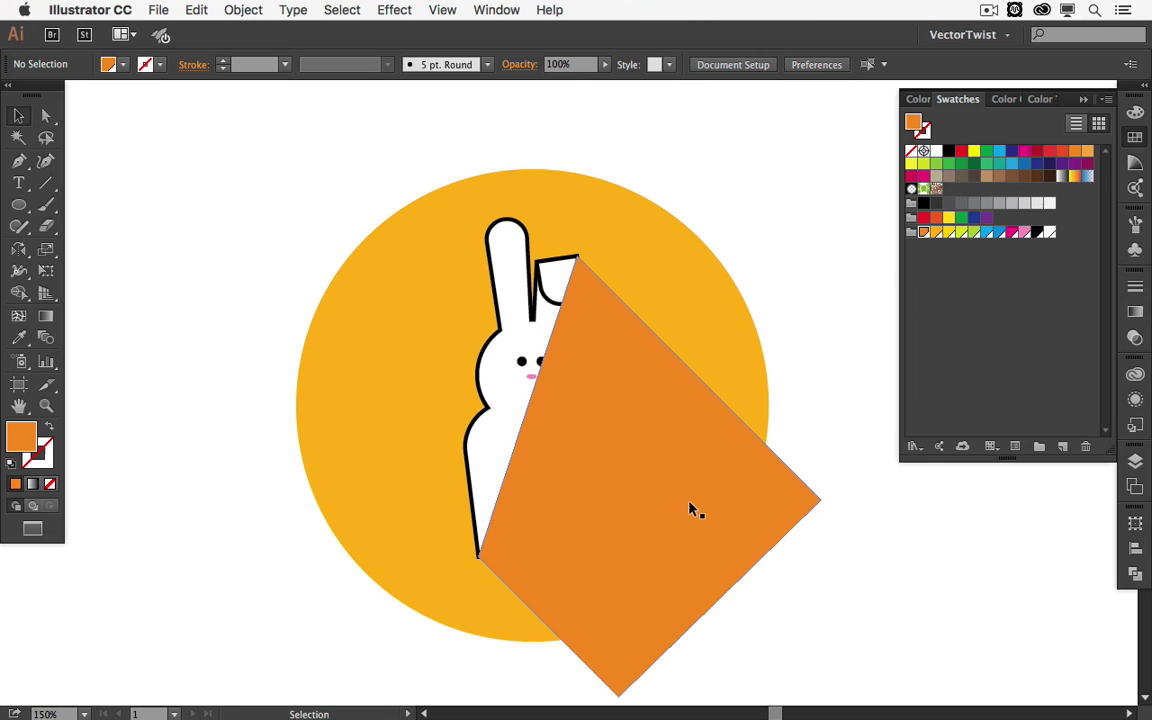
# Copy the yellow circle, paste it in front, and bring the copy to the very front
pyautogui.click(650, 258)
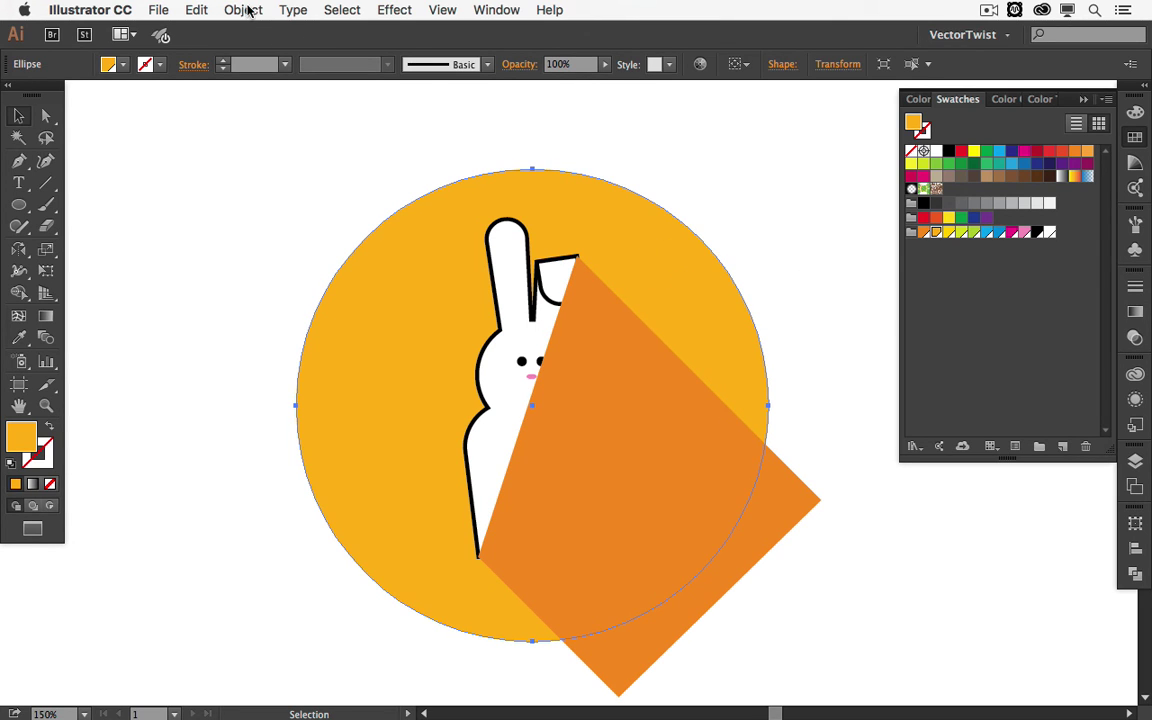
pyautogui.click(196, 10)
pyautogui.click(222, 92)
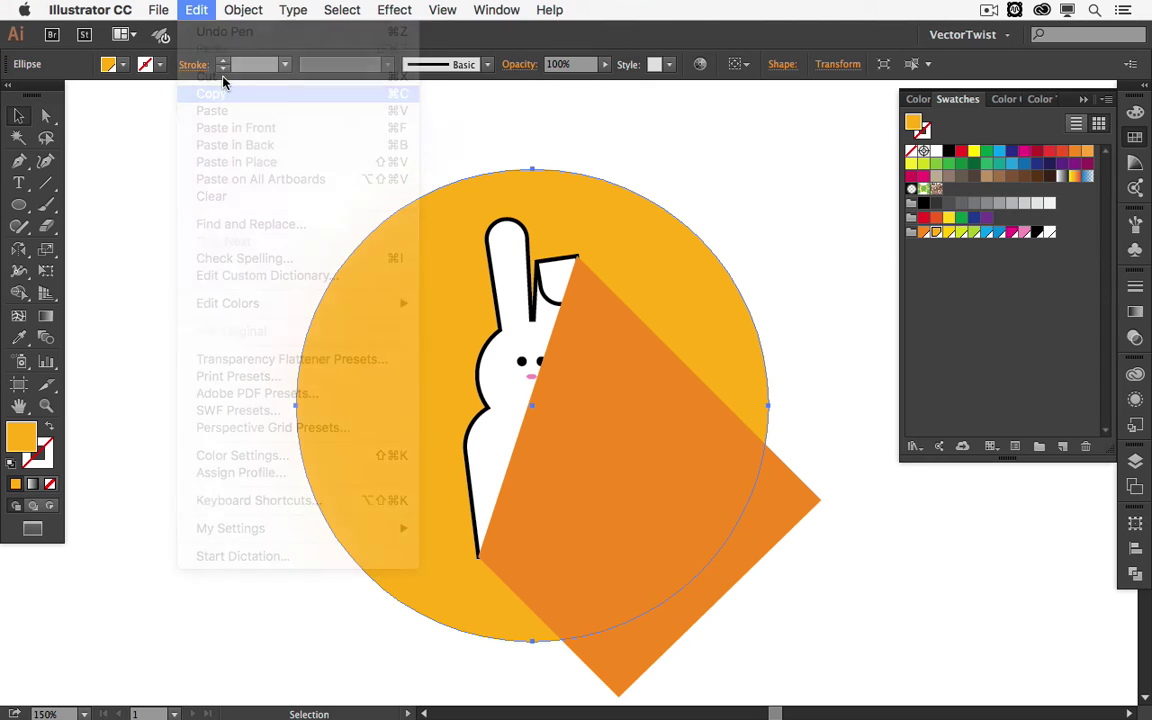
pyautogui.click(196, 10)
pyautogui.click(236, 128)
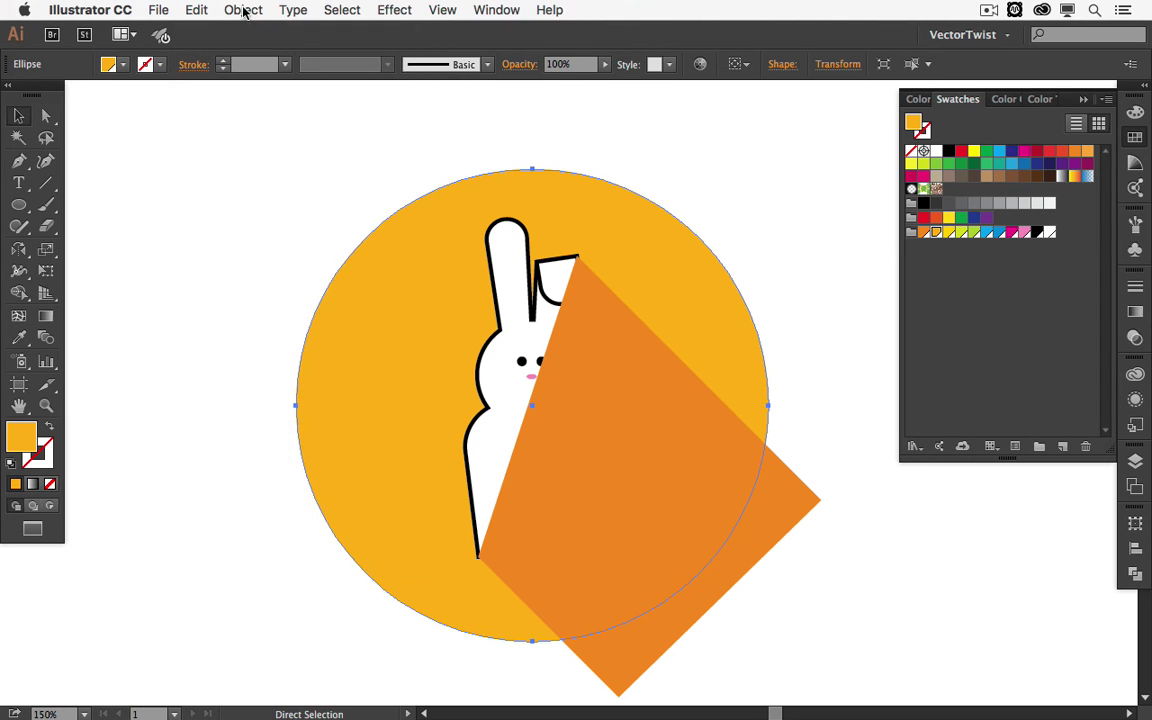
pyautogui.click(243, 10)
pyautogui.moveTo(255, 48)
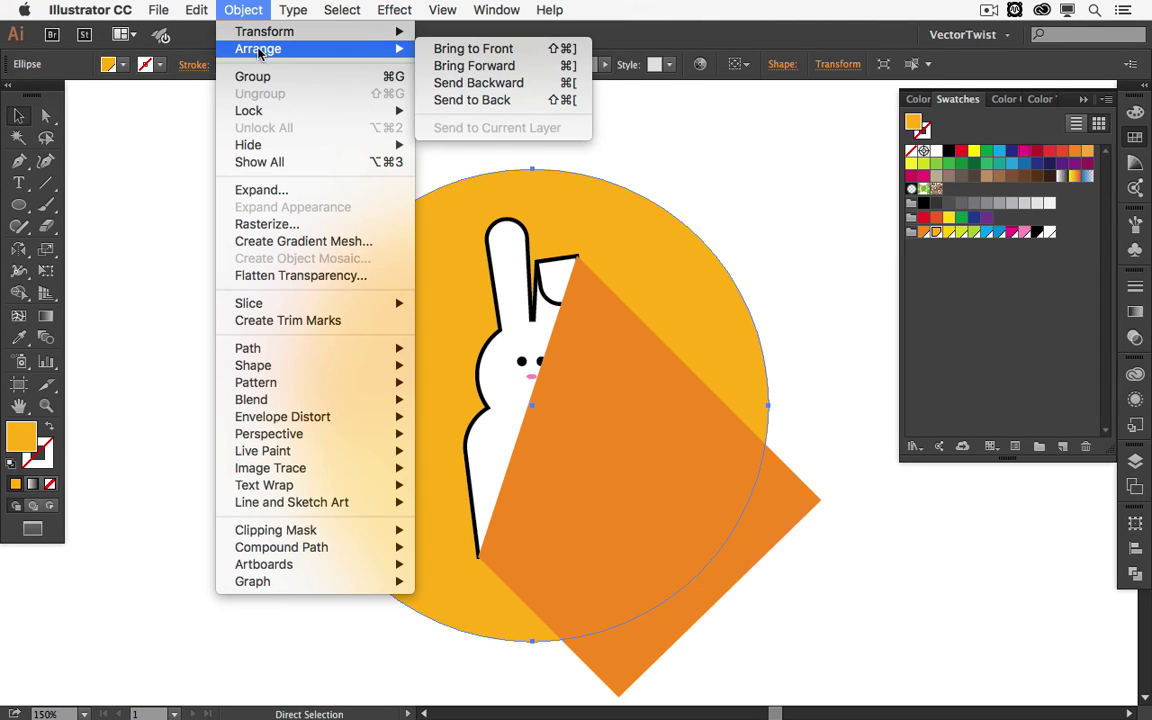
pyautogui.click(475, 49)
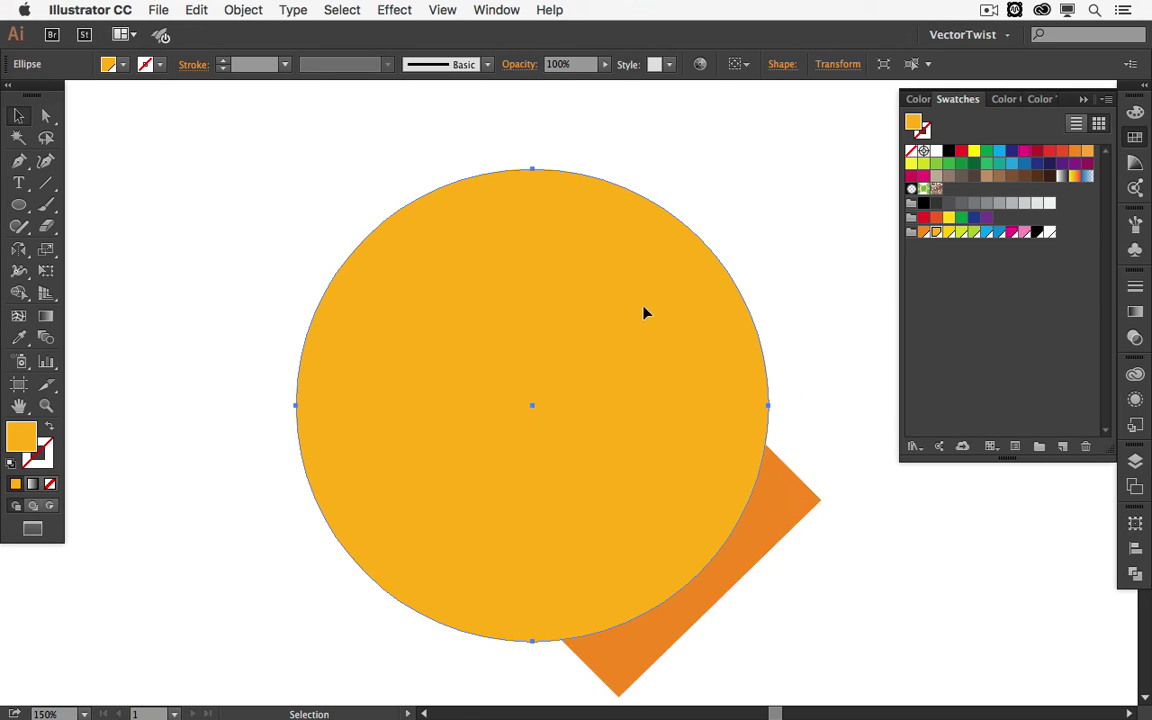
# Make a clipping mask of the circle copy and the orange shadow shape
pyautogui.keyDown('shift'); pyautogui.click(786, 506); pyautogui.keyUp('shift')
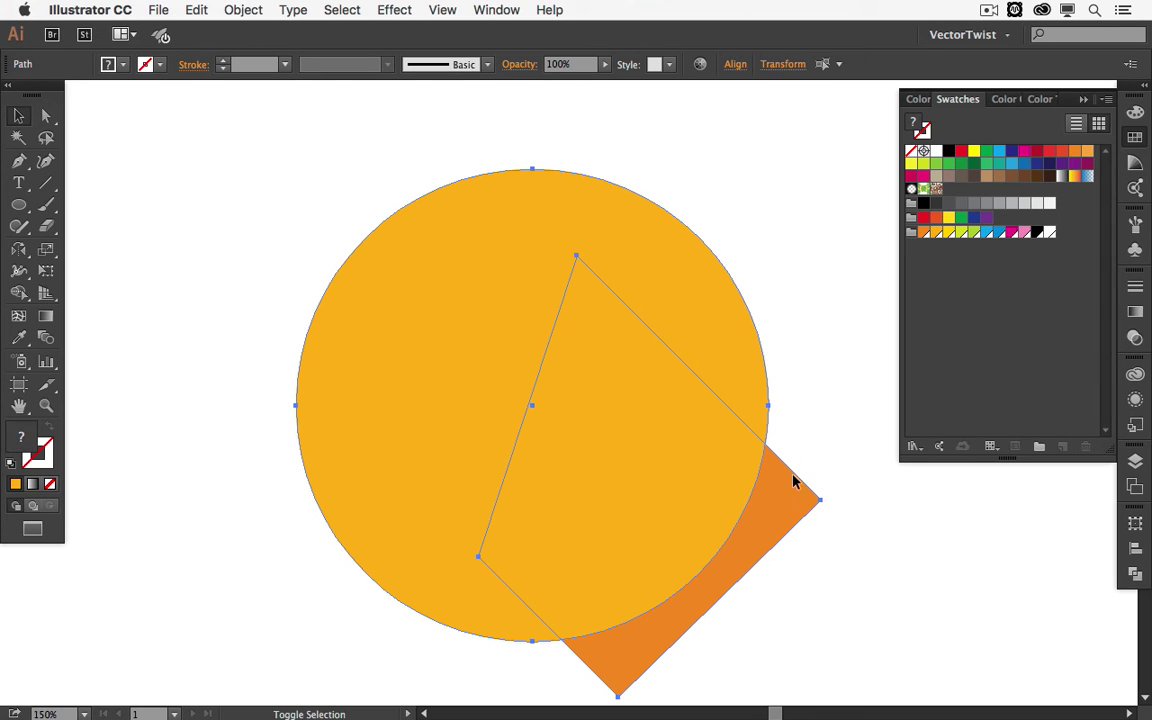
pyautogui.click(243, 10)
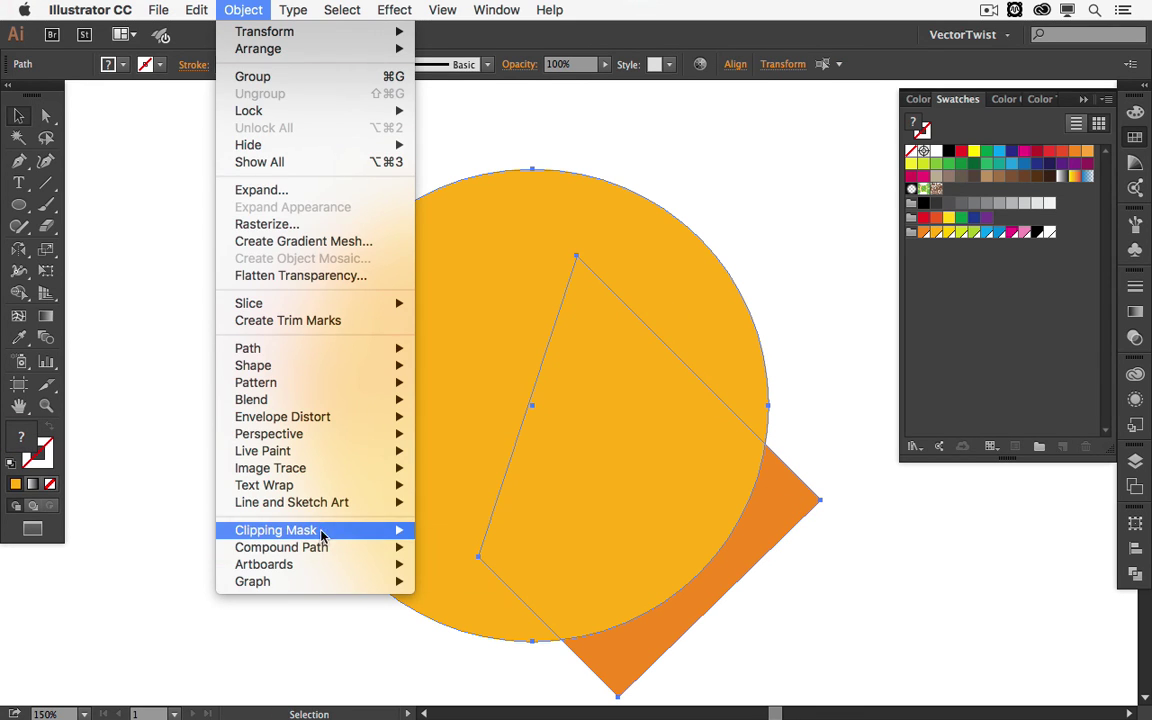
pyautogui.moveTo(329, 533)
pyautogui.click(455, 539)
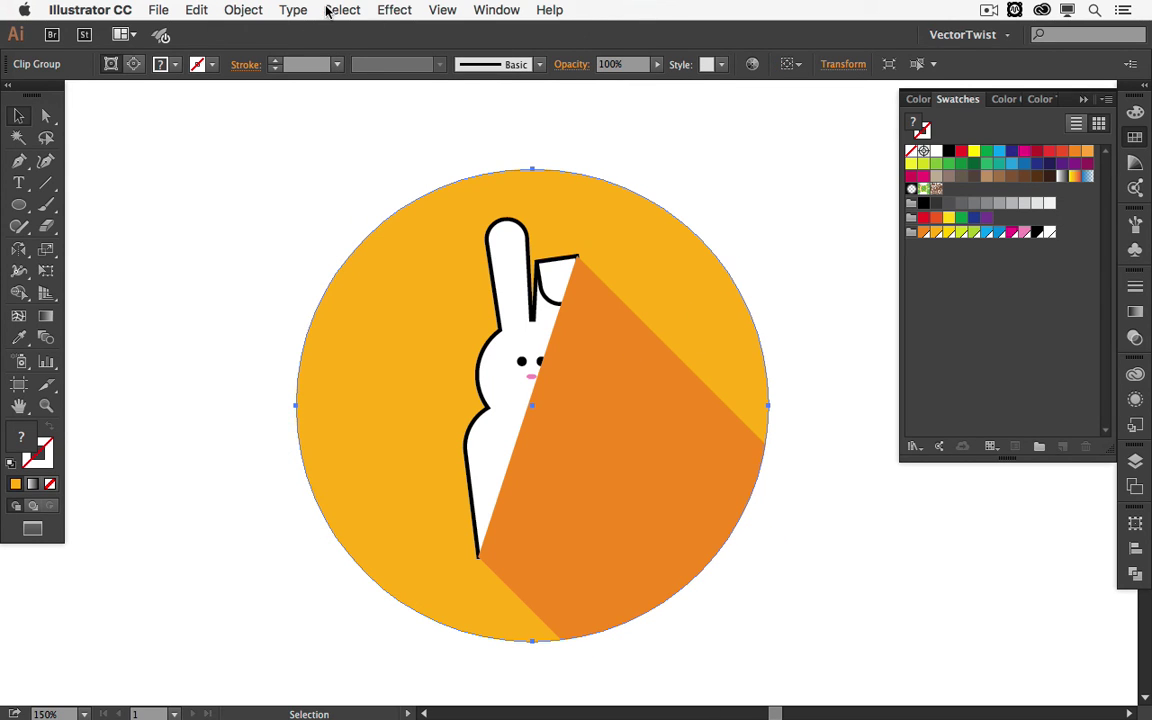
# Send the clipped shadow to the back
pyautogui.click(247, 10)
pyautogui.moveTo(256, 48)
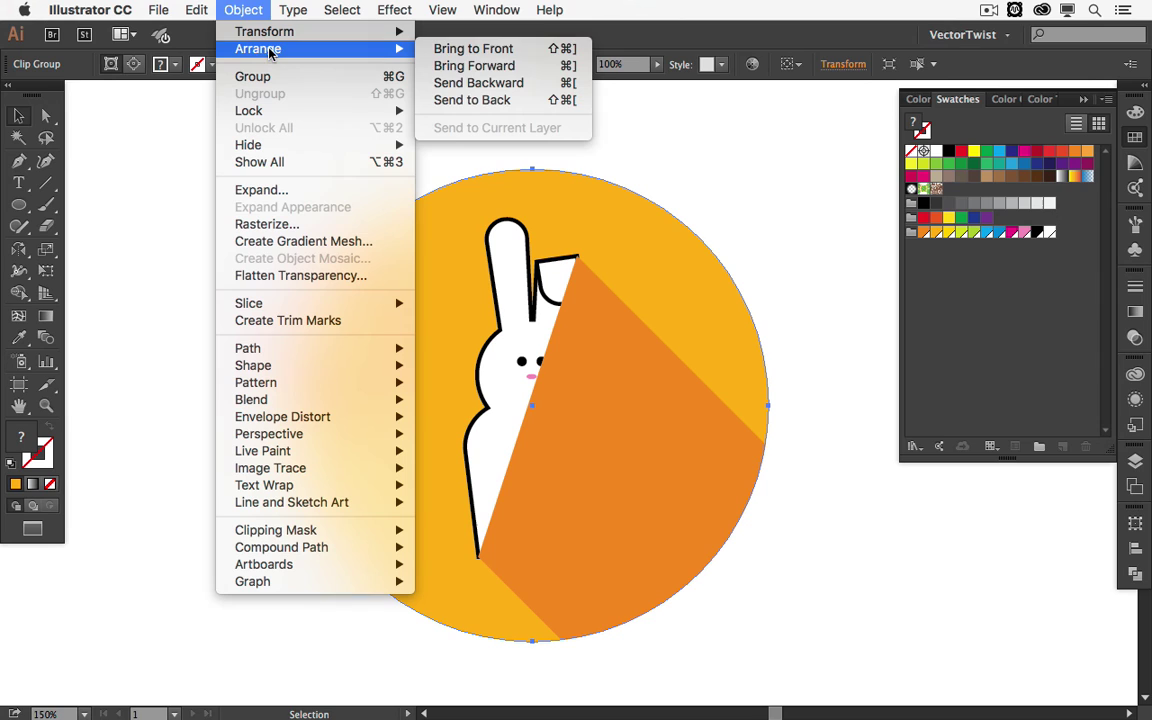
pyautogui.click(505, 100)
pyautogui.click(759, 224)
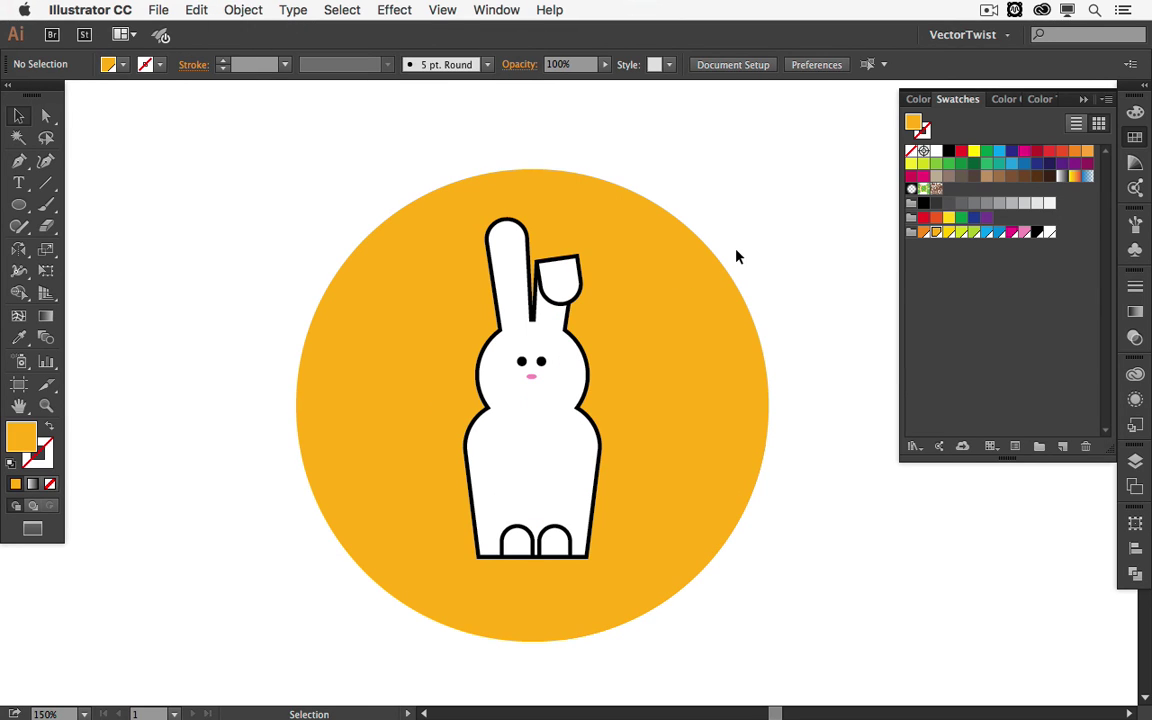
# Send the yellow background circle to the back, behind the shadow
pyautogui.click(680, 265)
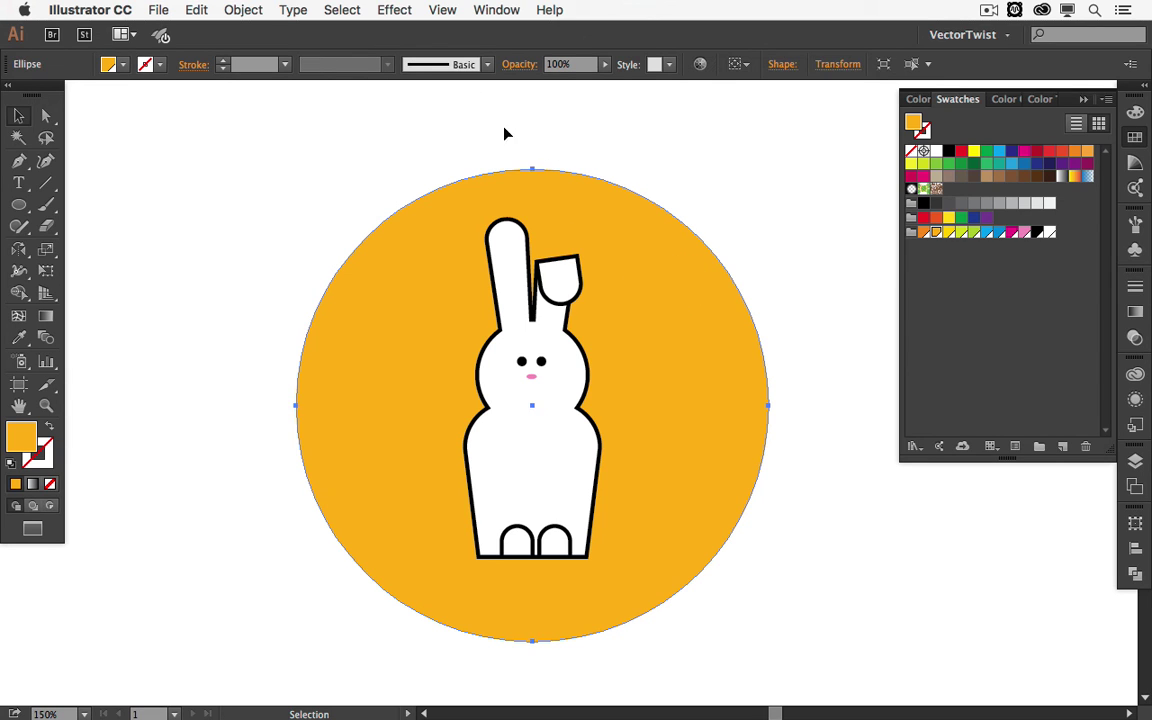
pyautogui.click(243, 10)
pyautogui.moveTo(272, 53)
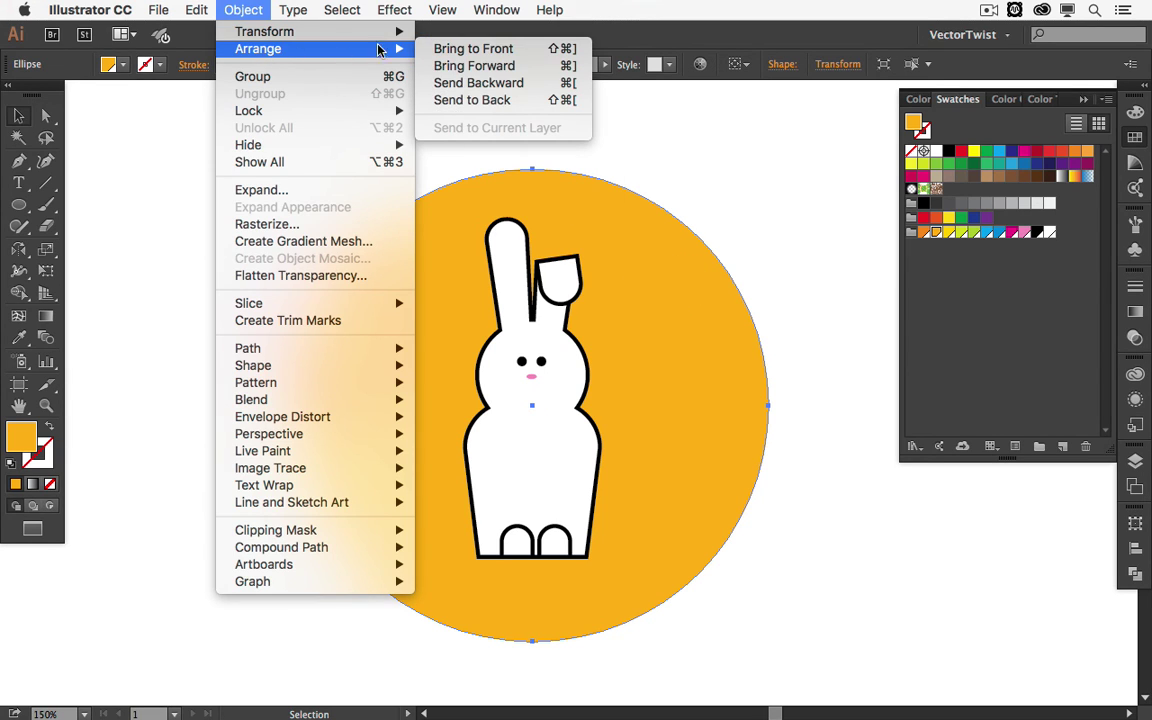
pyautogui.click(470, 100)
pyautogui.click(852, 300)
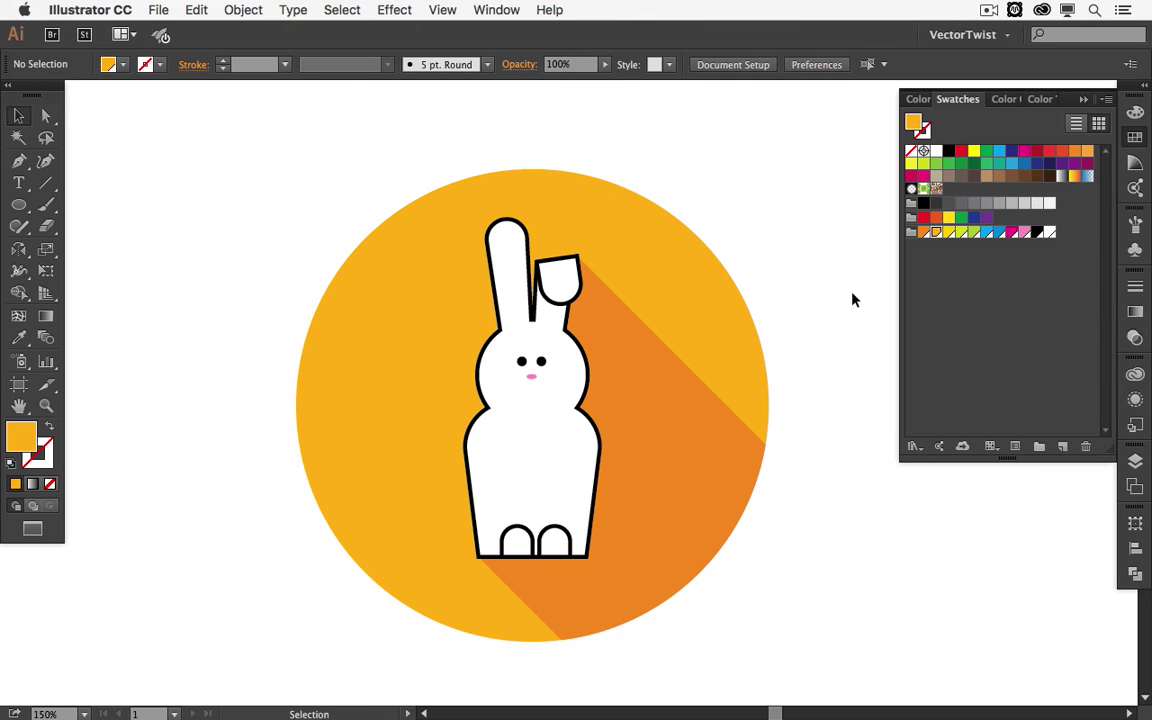
pyautogui.click(864, 327)
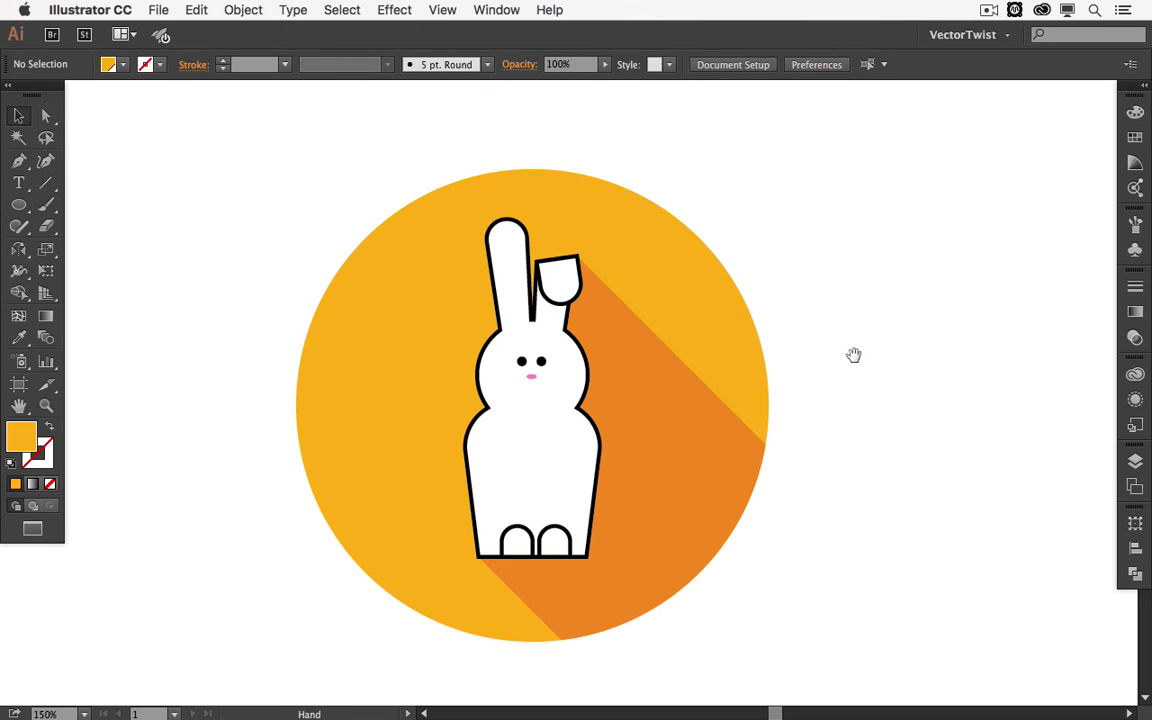
# Pan the view so the bunny icon shifts to the right
pyautogui.moveTo(853, 355); pyautogui.dragTo(880, 297)
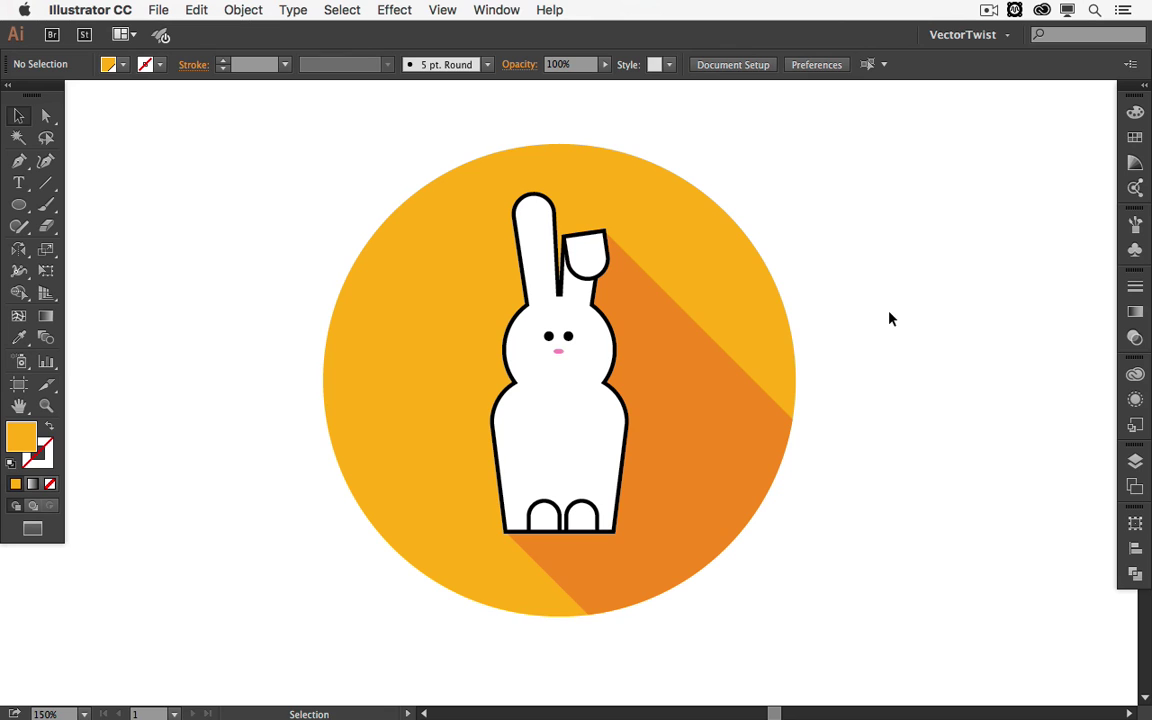